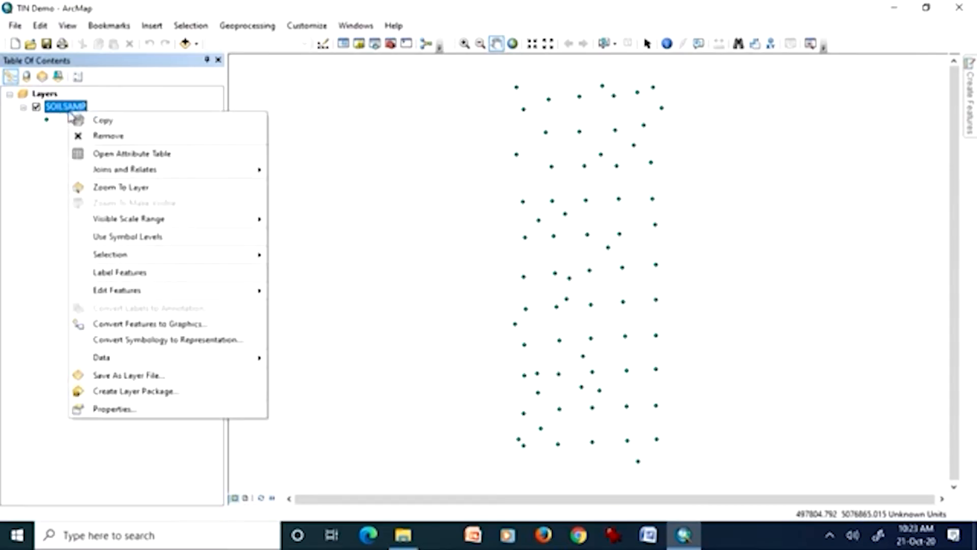
Inspect the ZVAL field in the SOILSAMP layer's attribute table and close the table.
{"action": "left_click", "coordinate": [92, 153]}
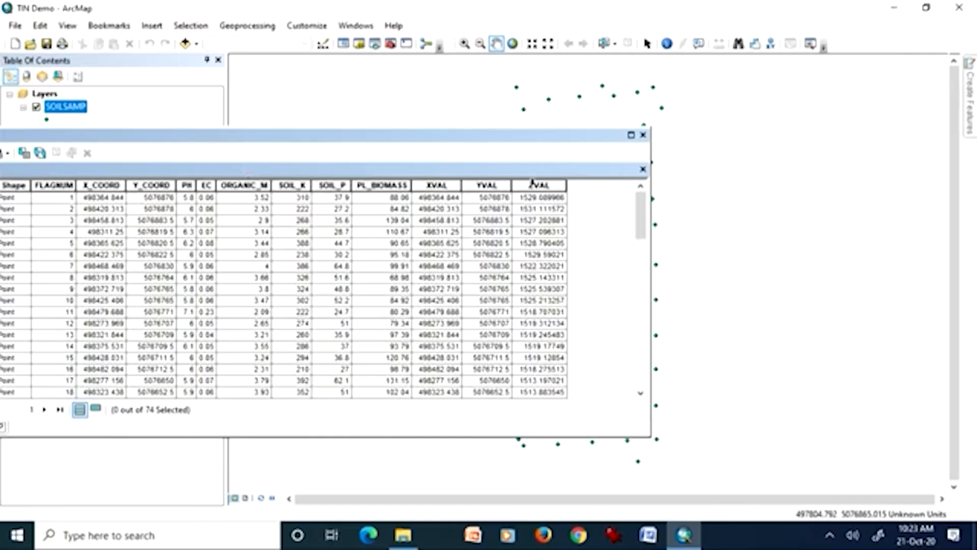
{"action": "left_click", "coordinate": [533, 184]}
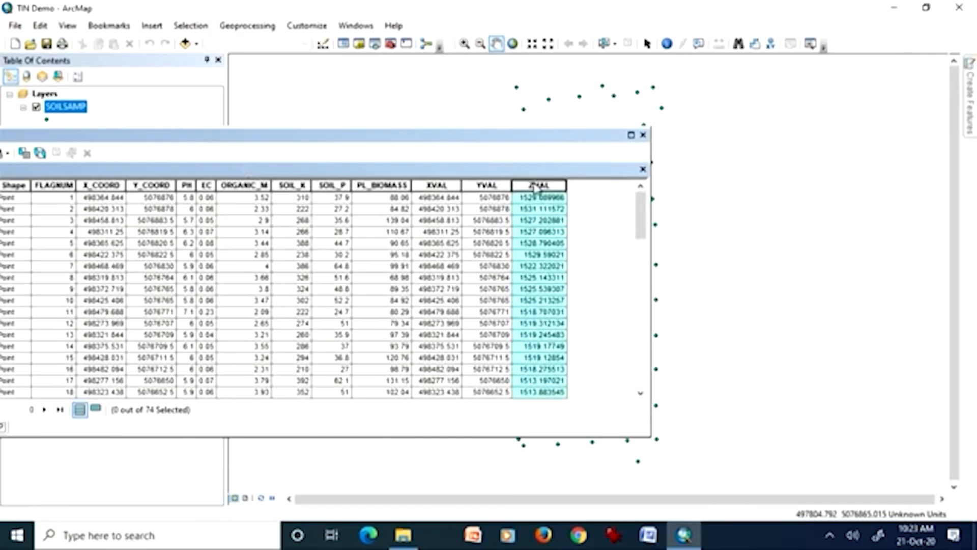
{"action": "left_click", "coordinate": [644, 135]}
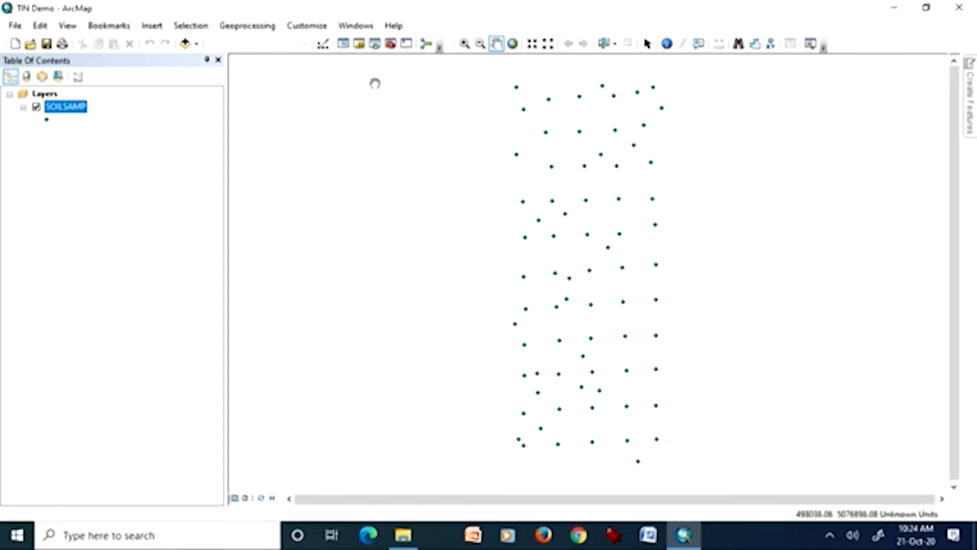
Search for "create tin" and open the Create TIN (3D Analyst) tool.
{"action": "left_click", "coordinate": [354, 26]}
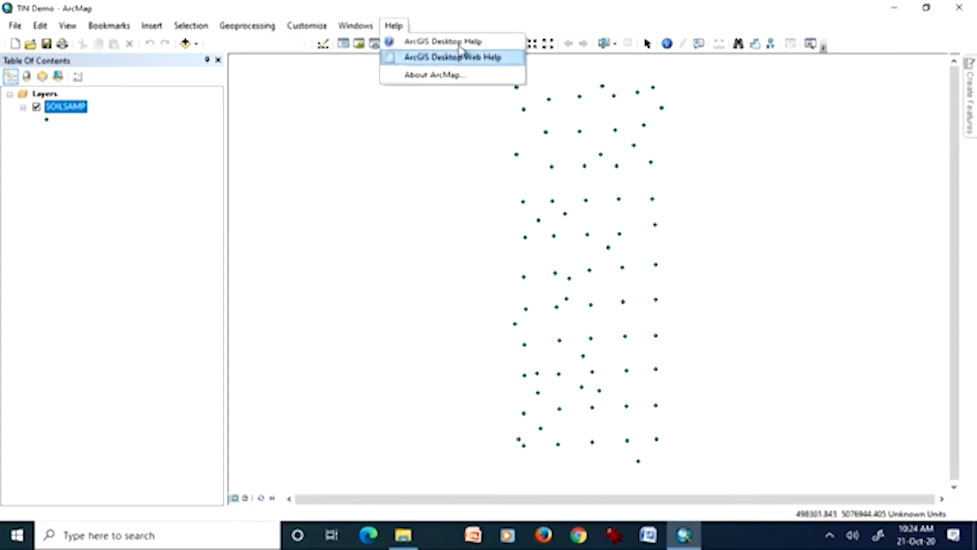
{"action": "left_click", "coordinate": [375, 30]}
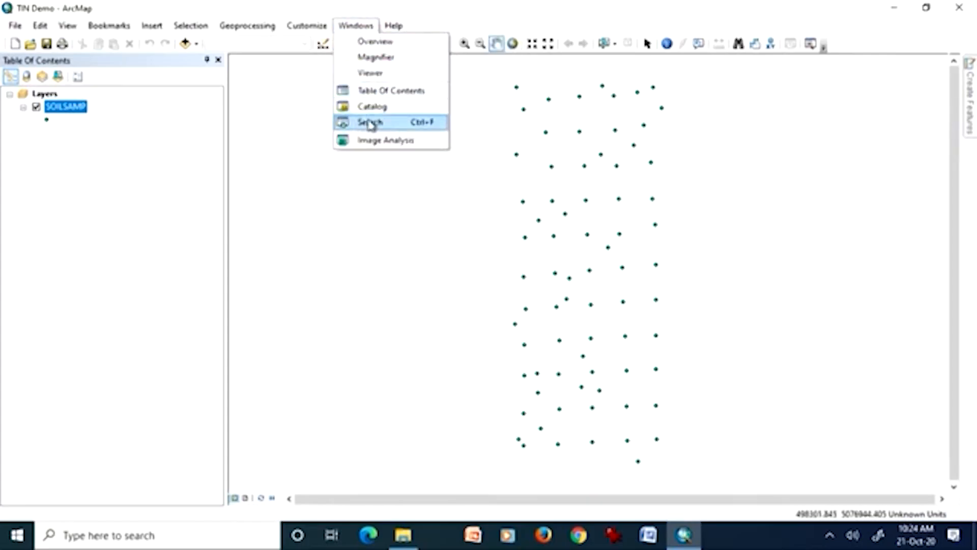
{"action": "left_click", "coordinate": [372, 124]}
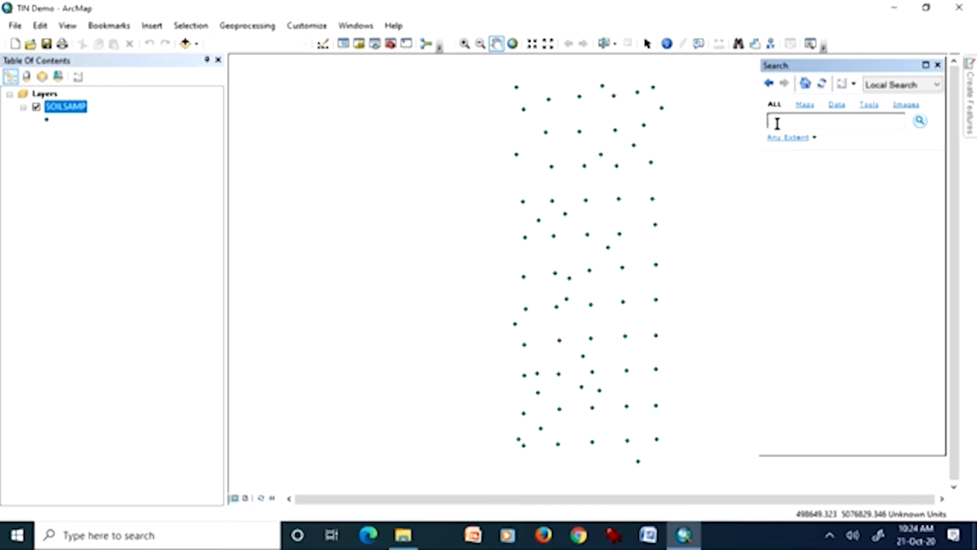
{"action": "type", "text": "create"}
{"action": "key", "text": "BackSpace"}
{"action": "type", "text": "tin"}
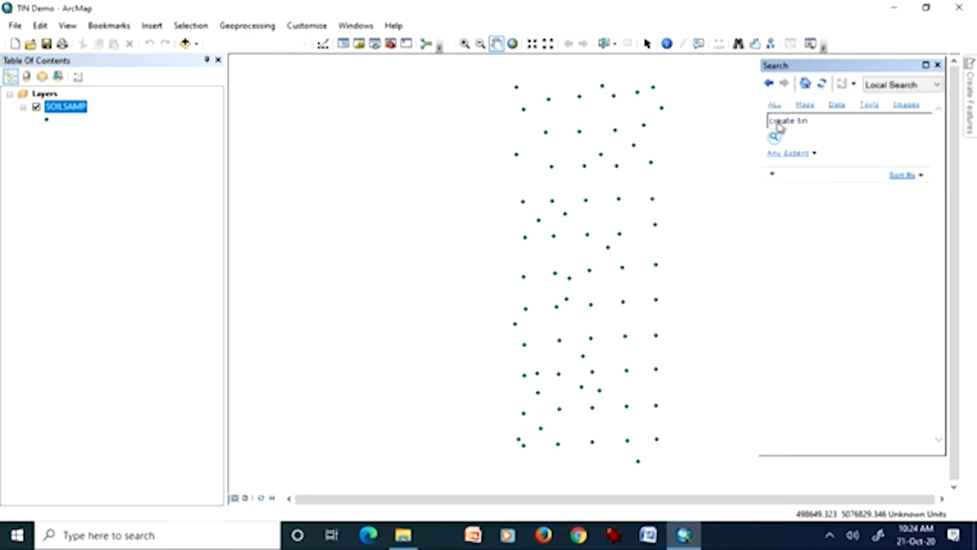
{"action": "key", "text": "Return"}
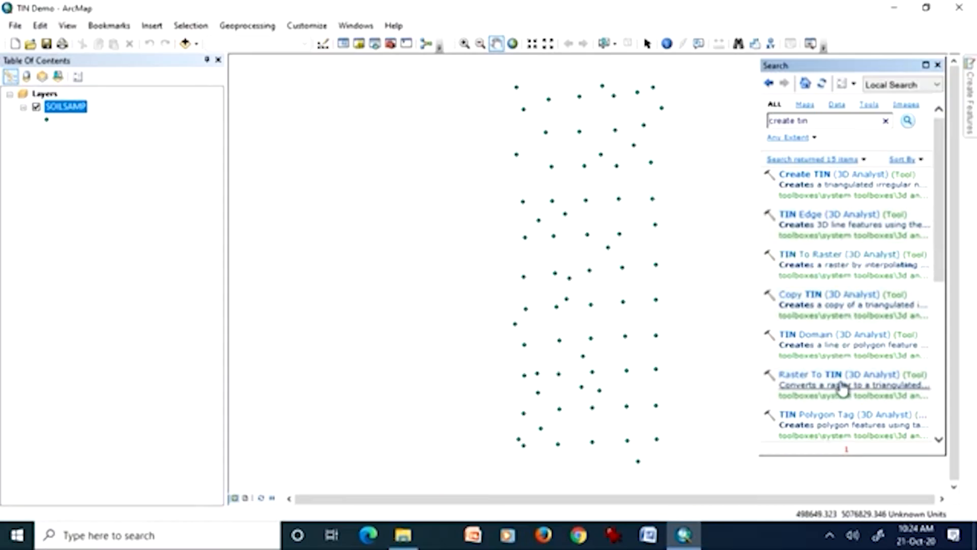
{"action": "scroll", "coordinate": [851, 429], "scroll_direction": "down", "scroll_amount": 3}
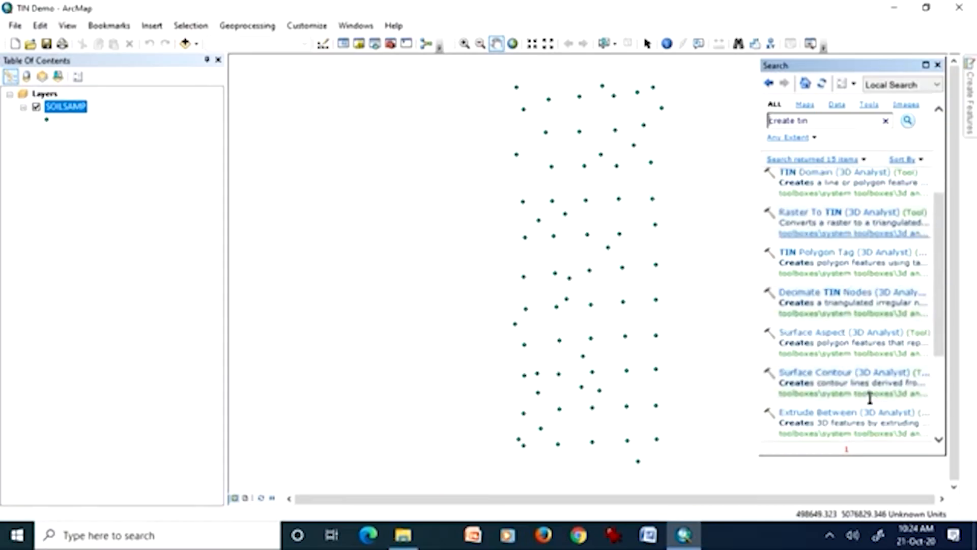
{"action": "scroll", "coordinate": [865, 413], "scroll_direction": "up", "scroll_amount": 3}
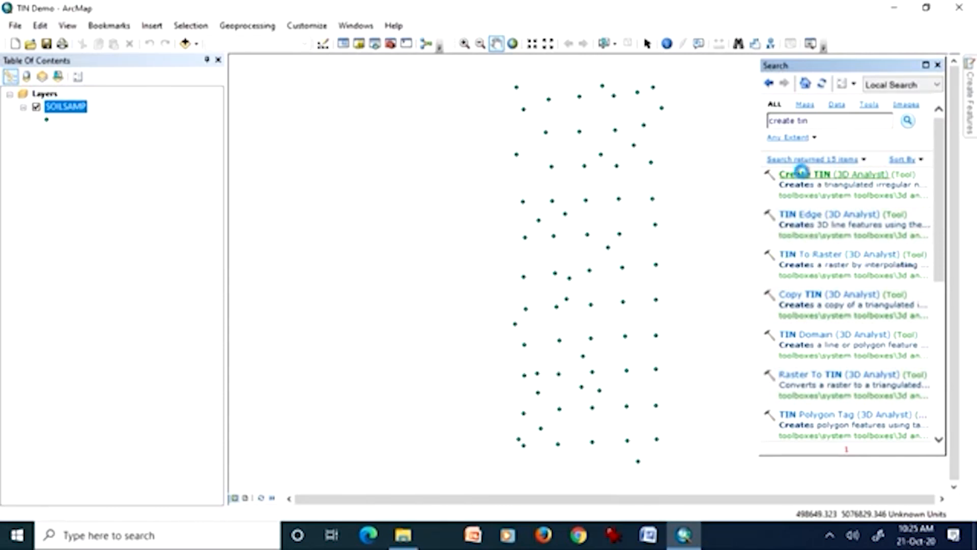
{"action": "left_click", "coordinate": [801, 169]}
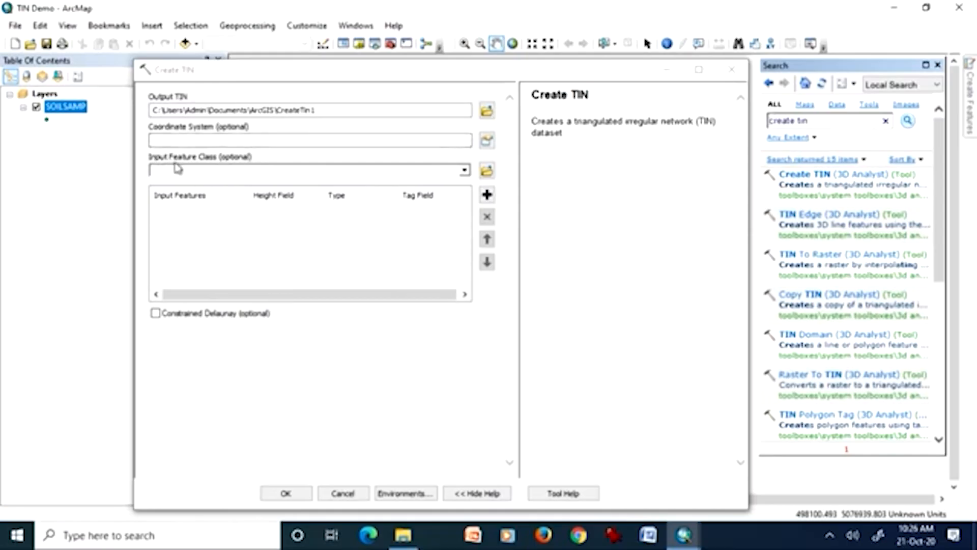
Add SOILSAMP as the input feature class of Create TIN, removing the duplicate entry so it is listed once.
{"action": "left_click", "coordinate": [464, 171]}
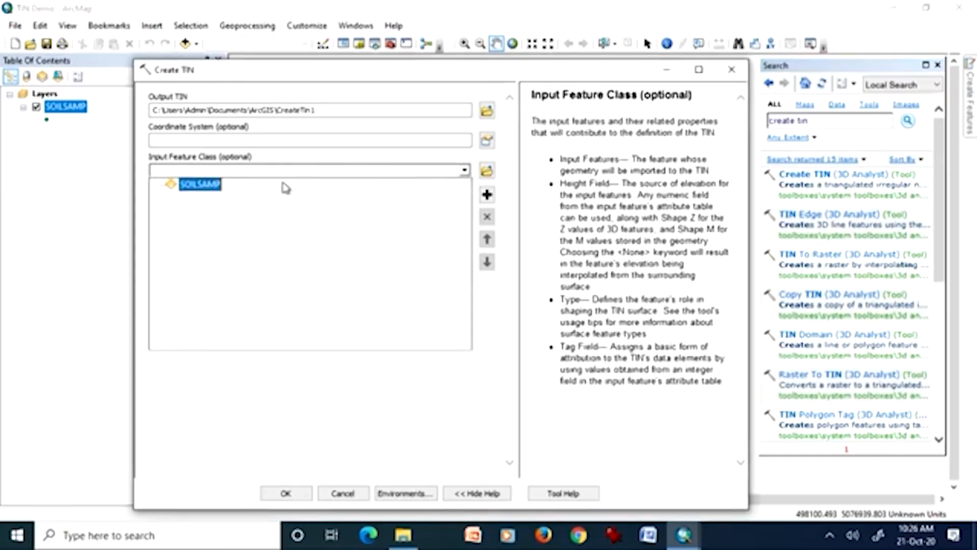
{"action": "left_click", "coordinate": [213, 188]}
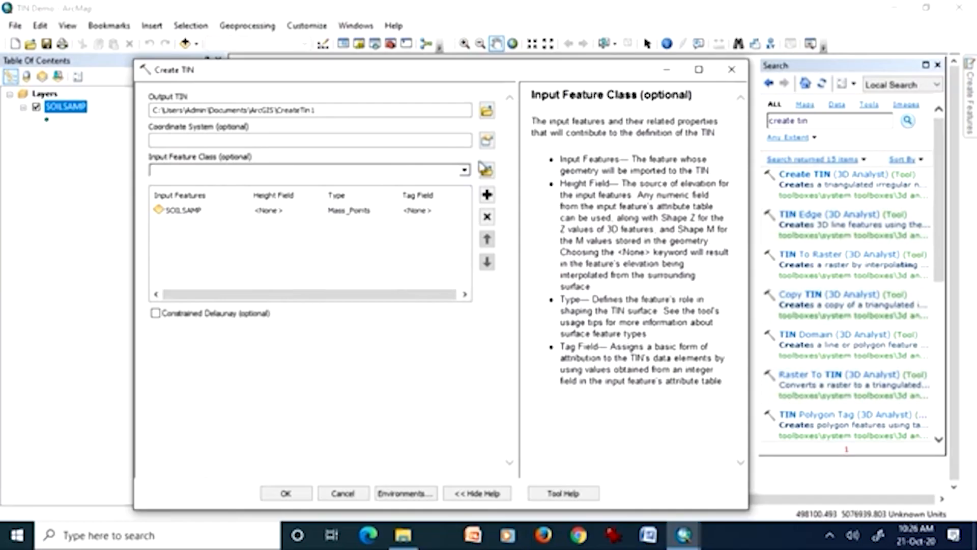
{"action": "left_click", "coordinate": [464, 170]}
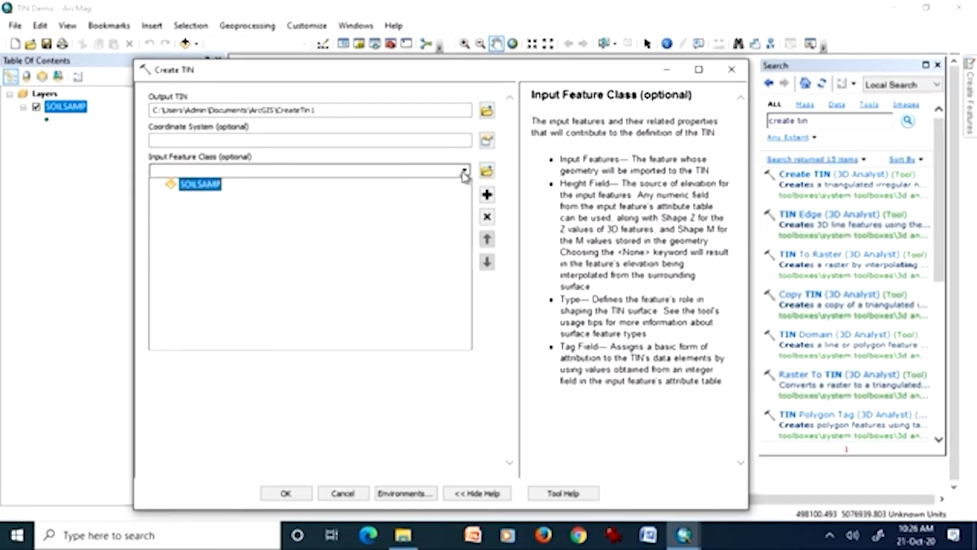
{"action": "left_click", "coordinate": [199, 188]}
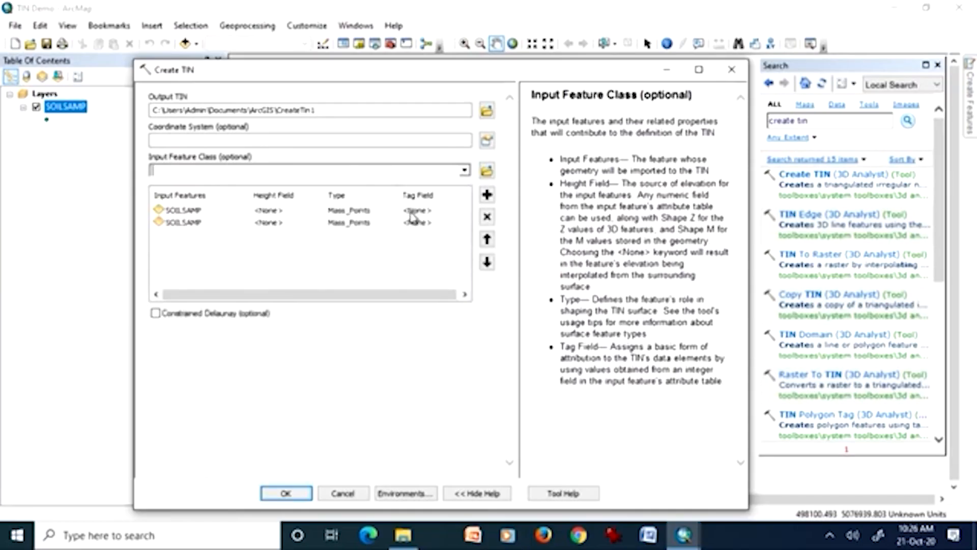
{"action": "left_click", "coordinate": [196, 224]}
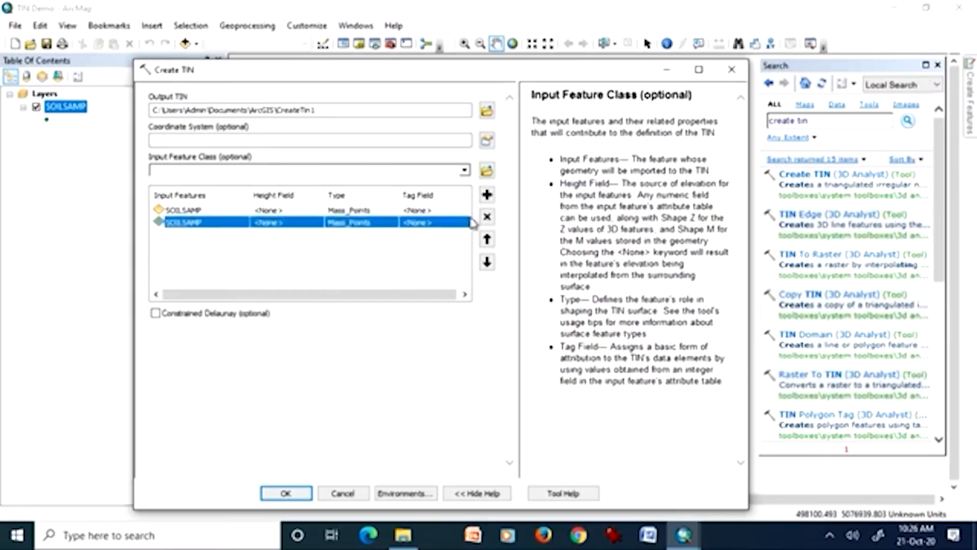
{"action": "left_click", "coordinate": [487, 217]}
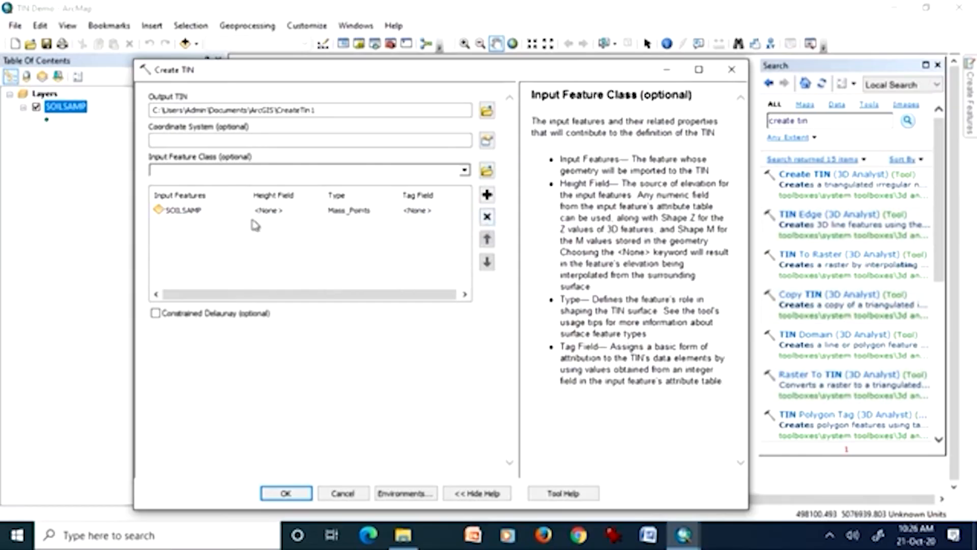
Set the height field of SOILSAMP to ZVAL and run Create TIN with the output CreateTin1.
{"action": "left_click", "coordinate": [366, 211]}
{"action": "left_click", "coordinate": [421, 211]}
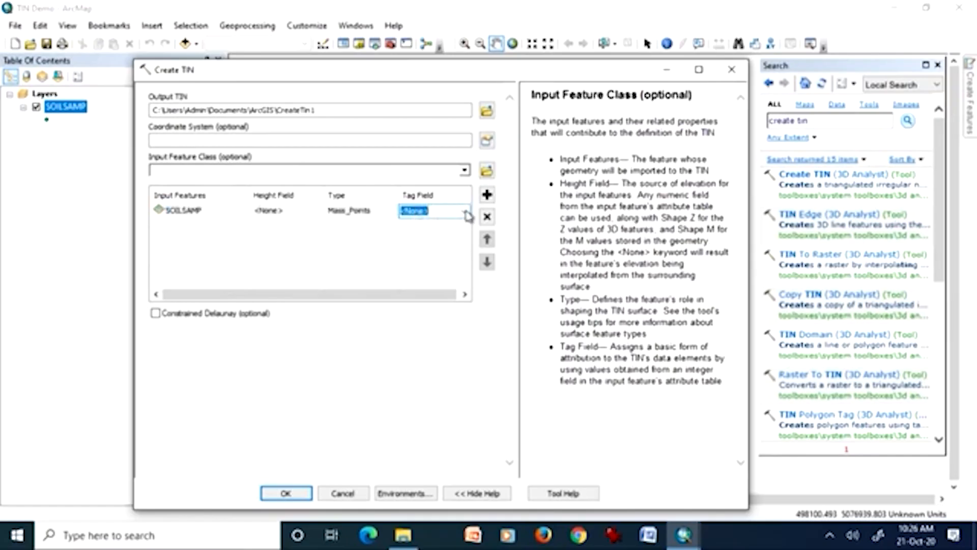
{"action": "left_click", "coordinate": [297, 212]}
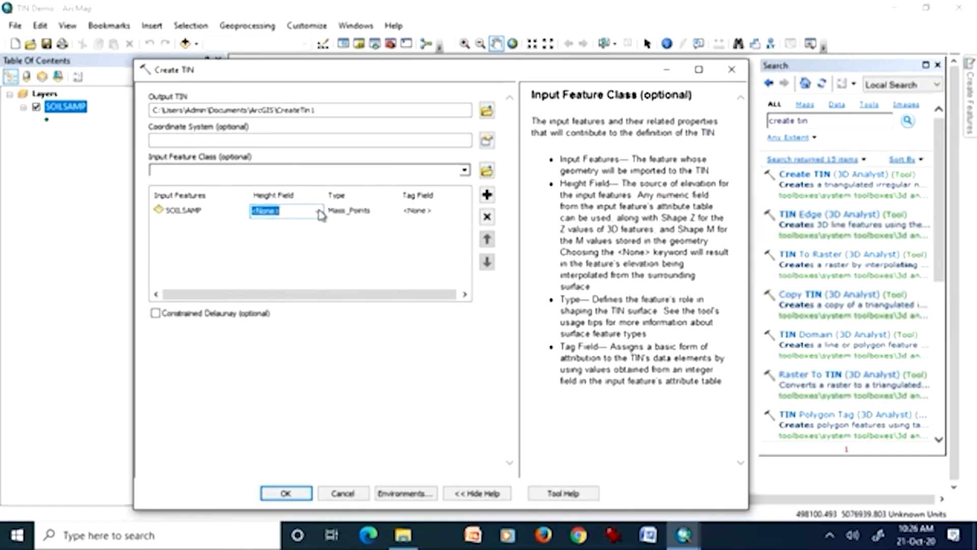
{"action": "left_click", "coordinate": [319, 212]}
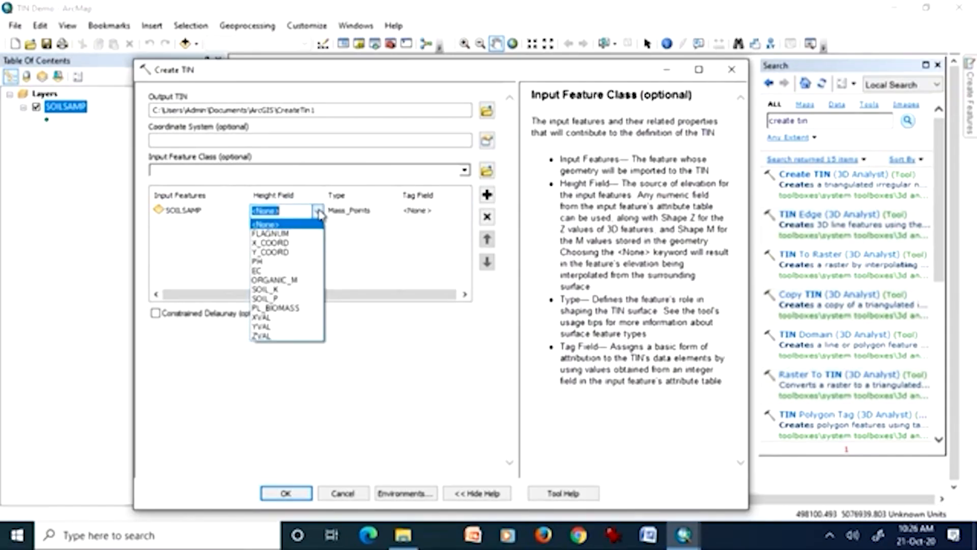
{"action": "left_click", "coordinate": [279, 337]}
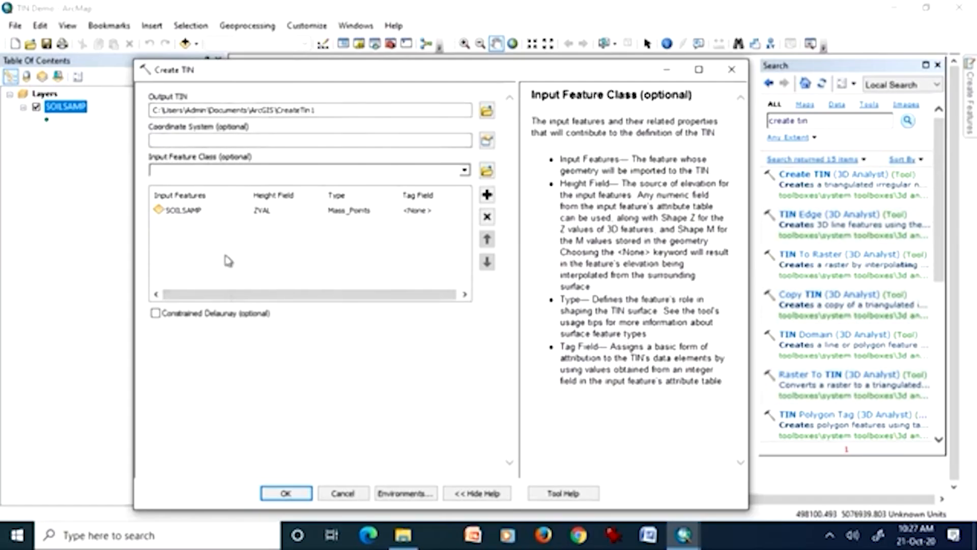
{"action": "left_click", "coordinate": [286, 494]}
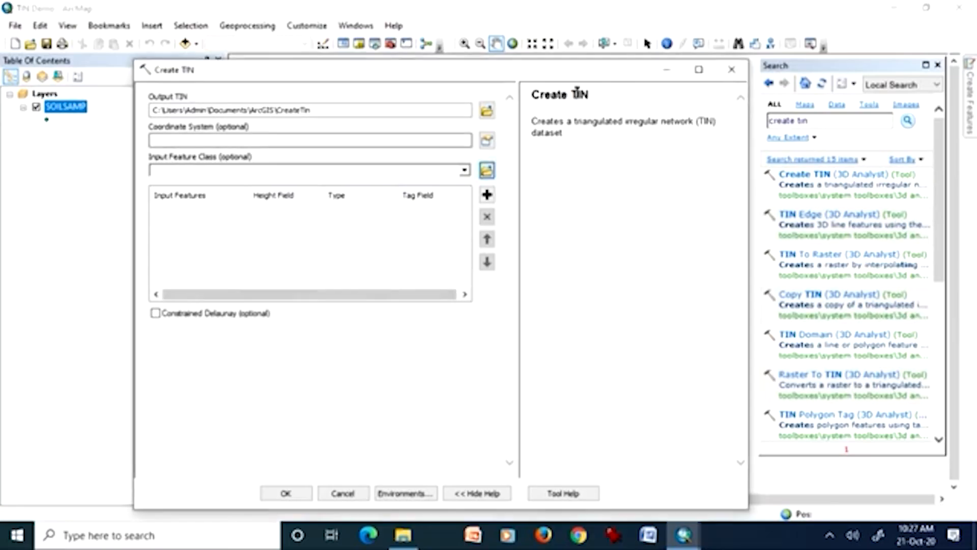
{"action": "left_click", "coordinate": [669, 70]}
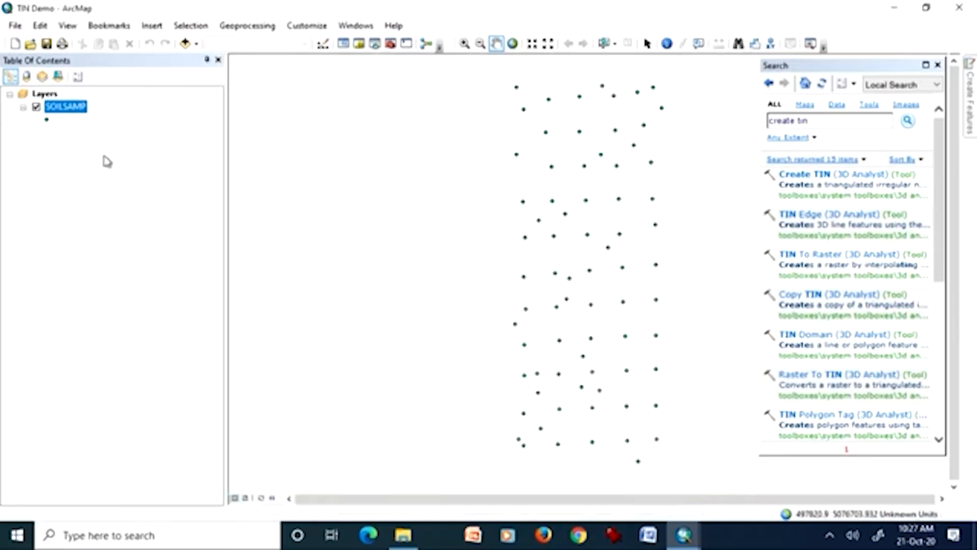
{"action": "left_click", "coordinate": [684, 534]}
{"action": "mouse_move", "coordinate": [705, 435]}
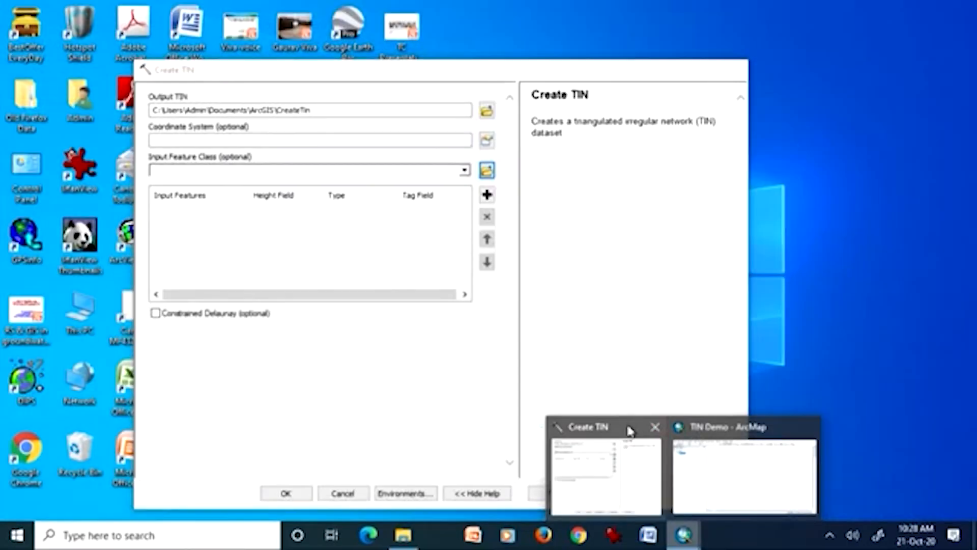
{"action": "left_click", "coordinate": [628, 430]}
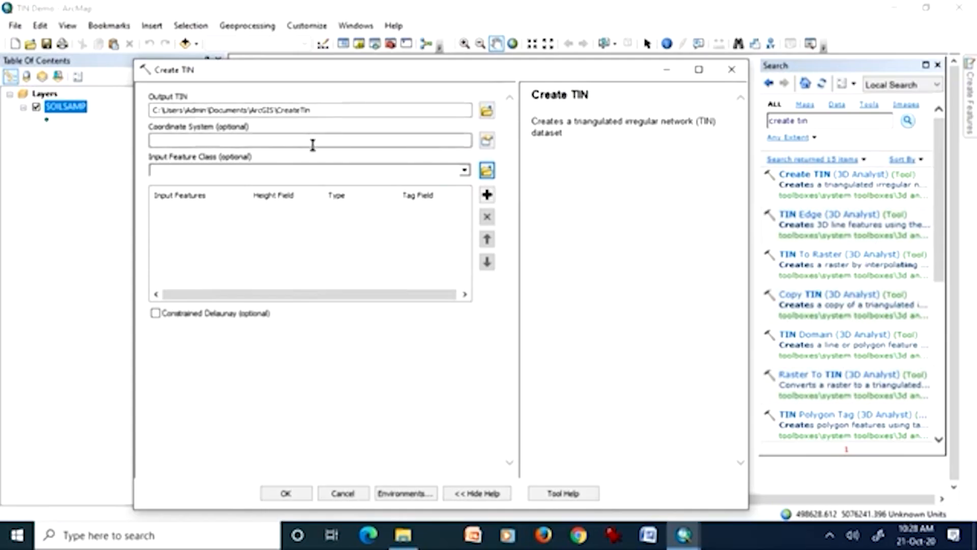
Try to run Create TIN again on SOILSAMP with ZVAL as the height field, and close the tool.
{"action": "left_click", "coordinate": [465, 170]}
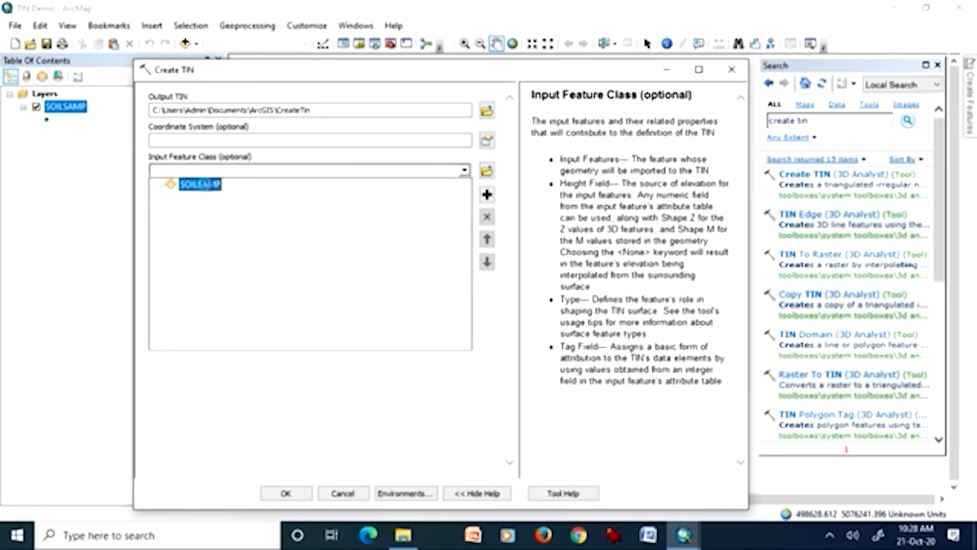
{"action": "left_click", "coordinate": [209, 188]}
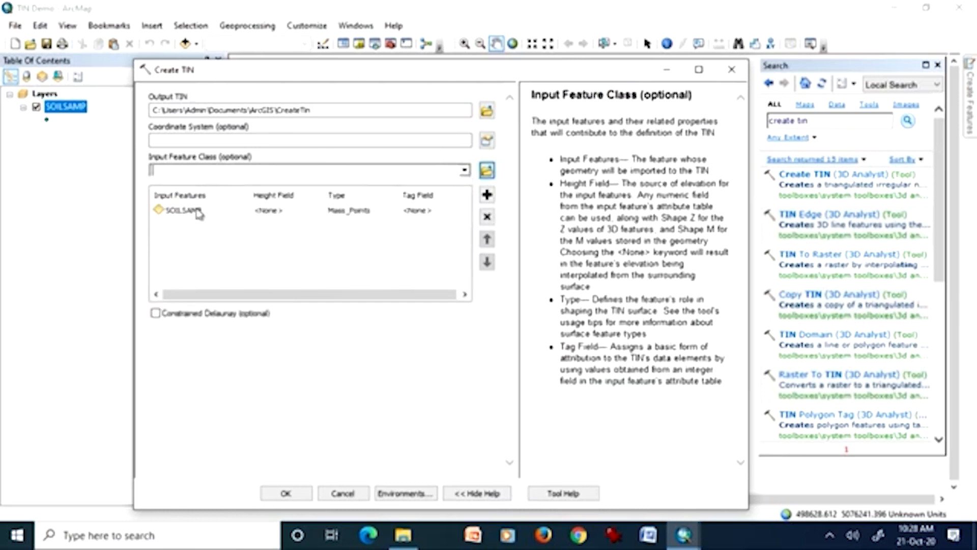
{"action": "left_click", "coordinate": [272, 212]}
{"action": "left_click", "coordinate": [318, 213]}
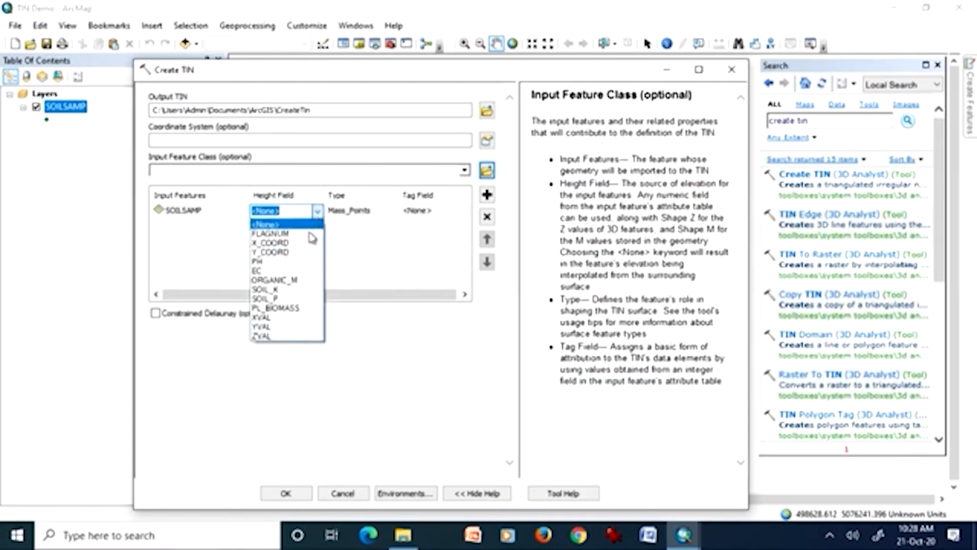
{"action": "left_click", "coordinate": [307, 337]}
{"action": "left_click", "coordinate": [156, 314]}
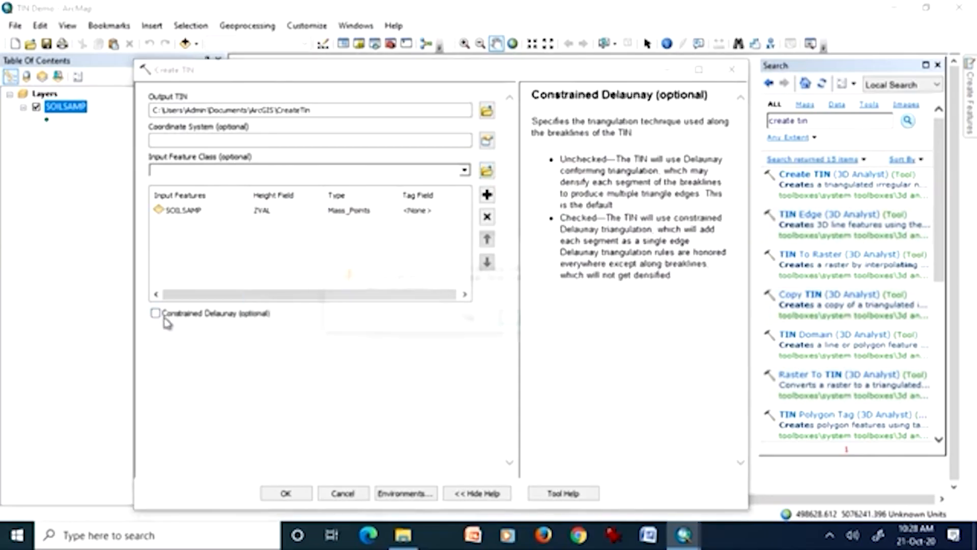
{"action": "left_click", "coordinate": [527, 320]}
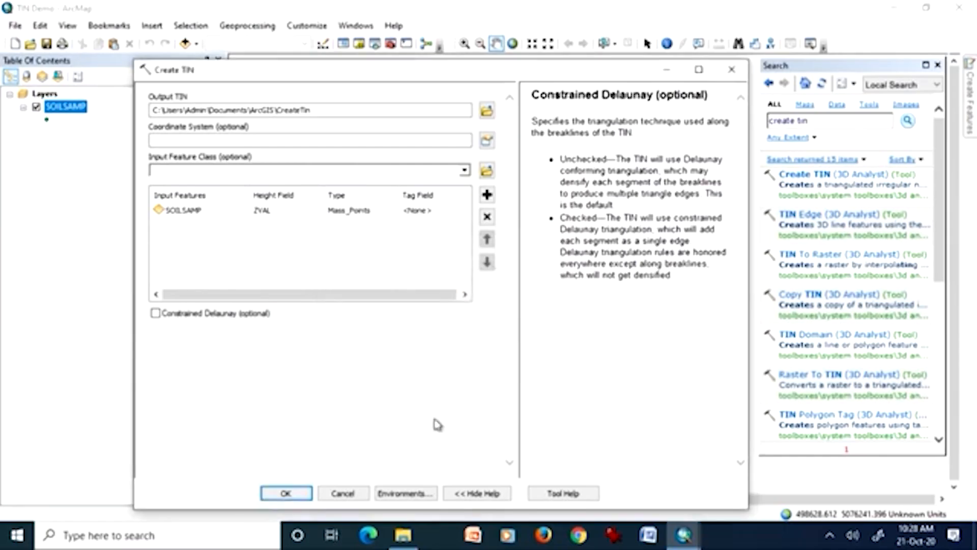
{"action": "left_click", "coordinate": [300, 496]}
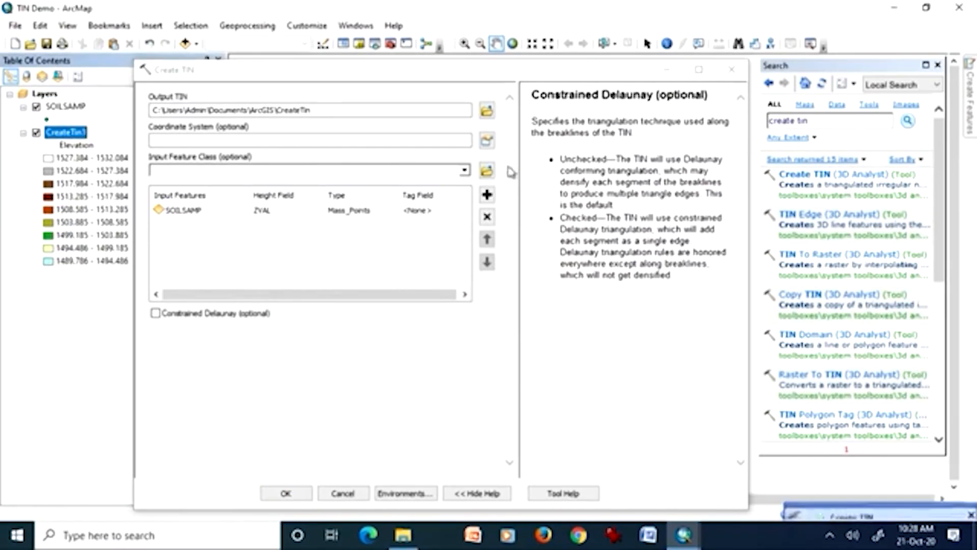
{"action": "left_click", "coordinate": [732, 70]}
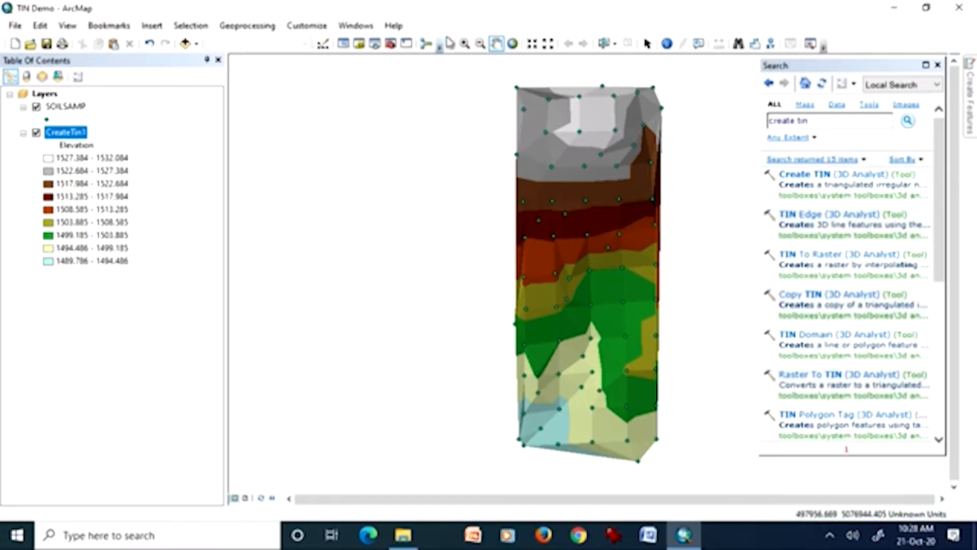
Examine the triangles along the western edge of the new TIN up close and return to the previous extent.
{"action": "left_click", "coordinate": [466, 44]}
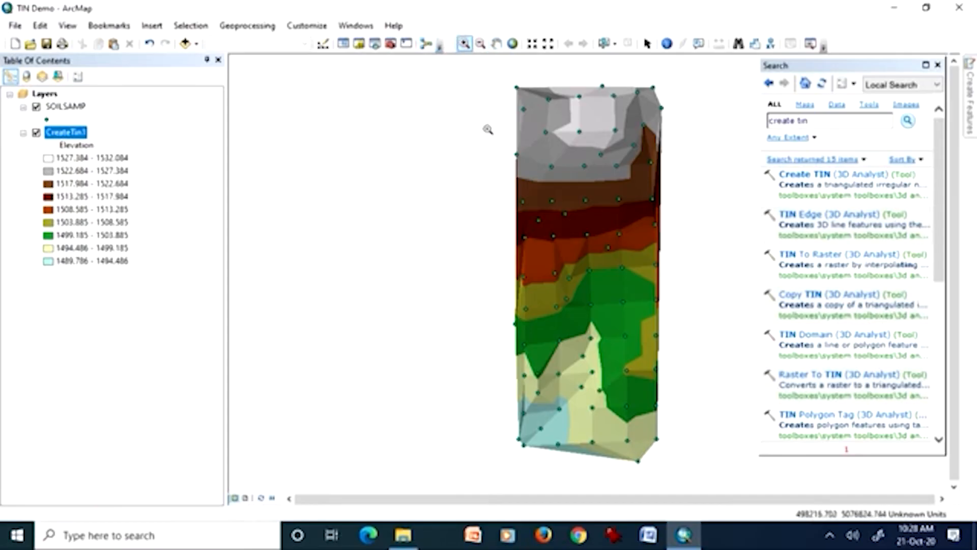
{"action": "left_click_drag", "start_coordinate": [506, 143], "coordinate": [550, 275]}
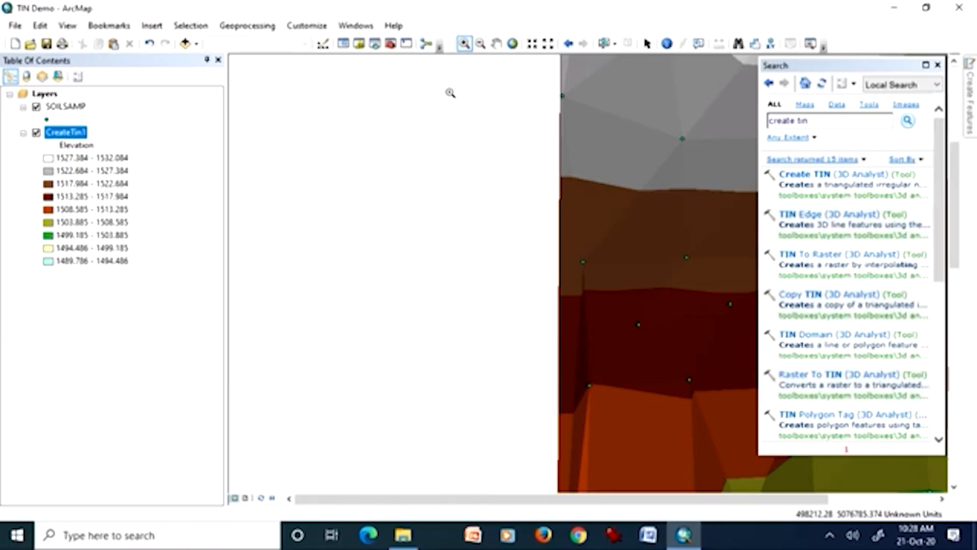
{"action": "left_click", "coordinate": [568, 44]}
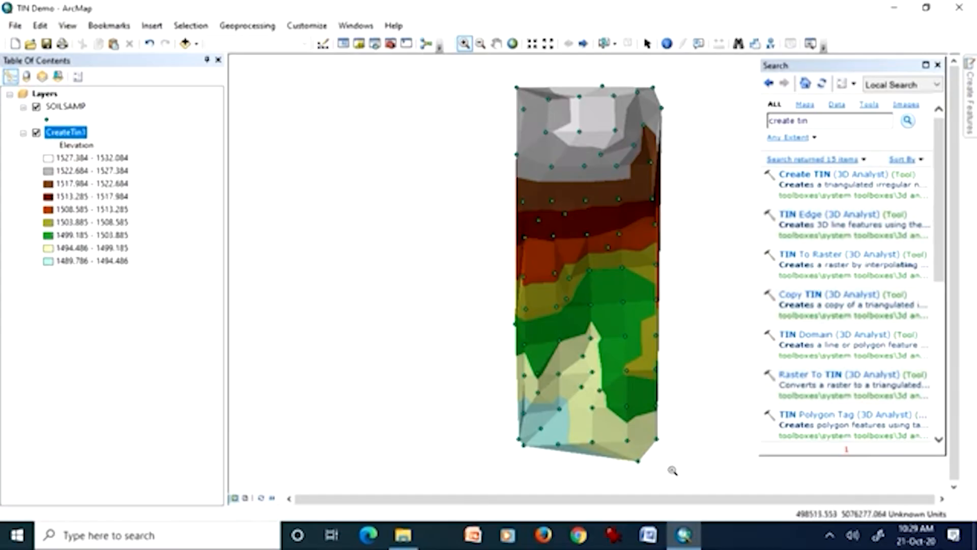
Recolor the SOILSAMP point symbols red and zoom to the full extent of the CreateTin1 layer.
{"action": "left_click_drag", "start_coordinate": [672, 469], "coordinate": [613, 415]}
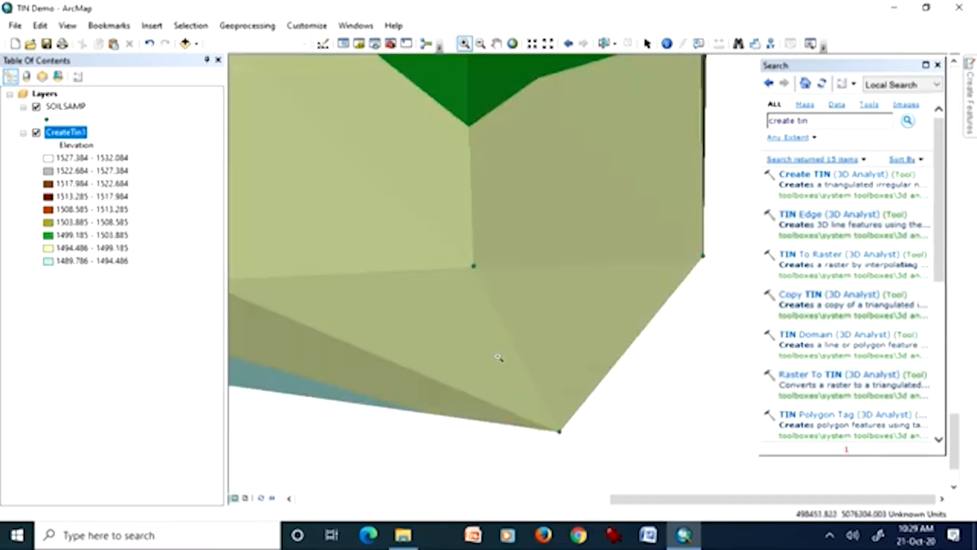
{"action": "left_click", "coordinate": [46, 120]}
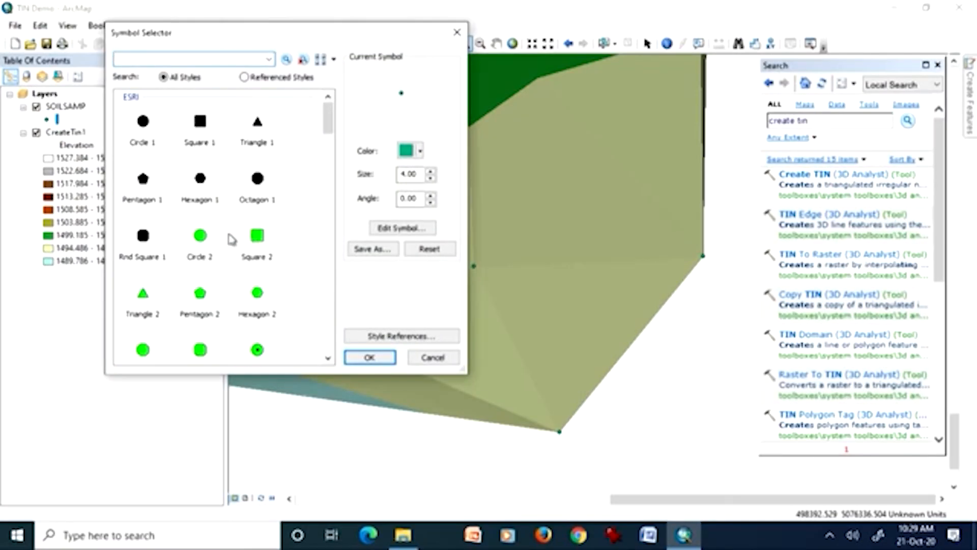
{"action": "left_click", "coordinate": [415, 151]}
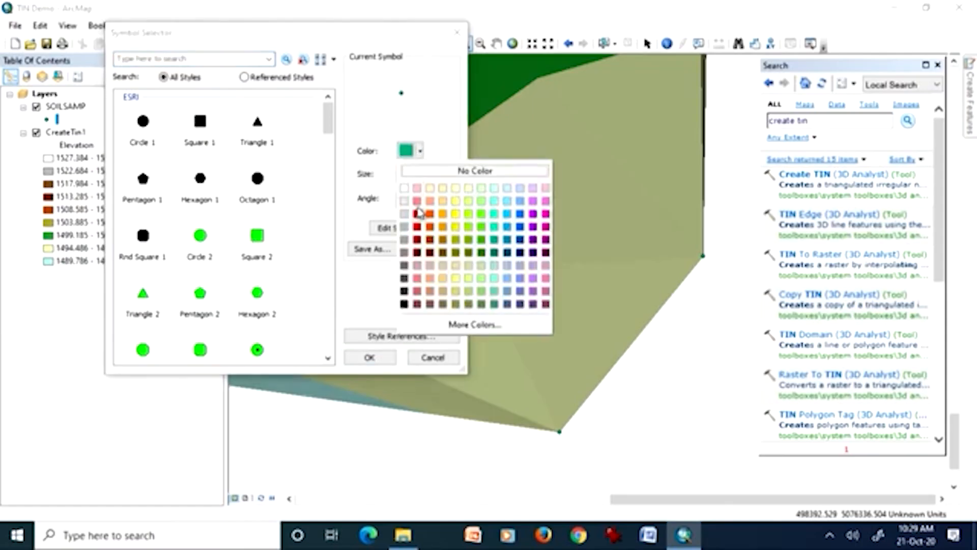
{"action": "left_click", "coordinate": [418, 215]}
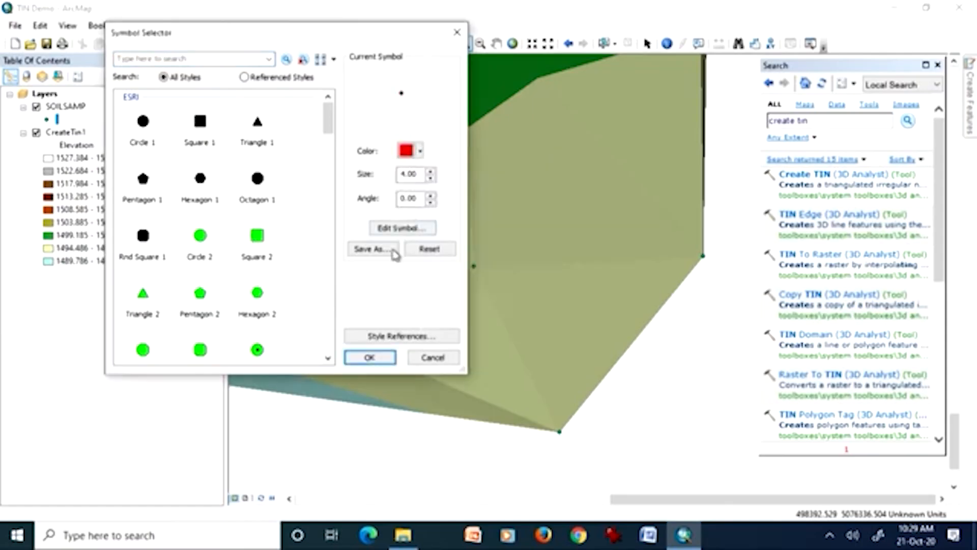
{"action": "left_click", "coordinate": [371, 358]}
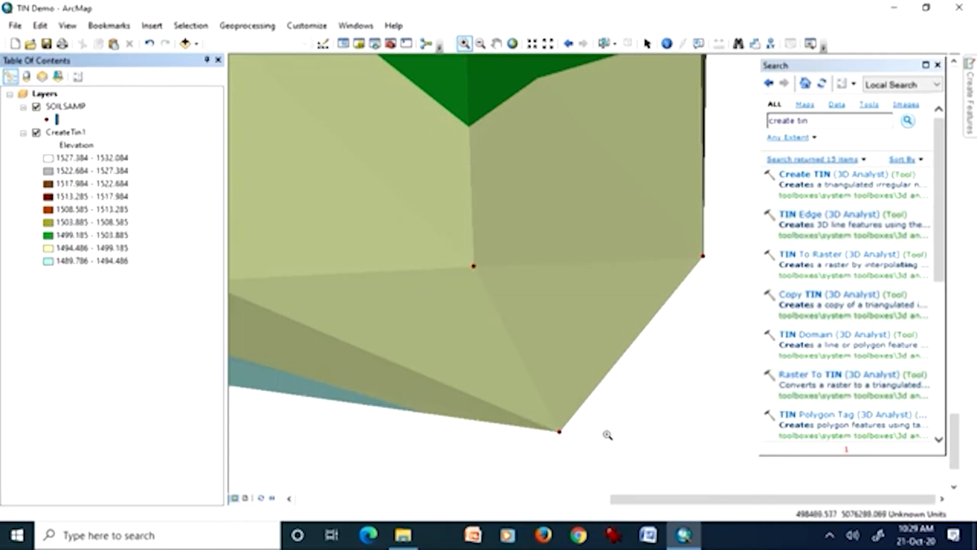
{"action": "right_click", "coordinate": [78, 136]}
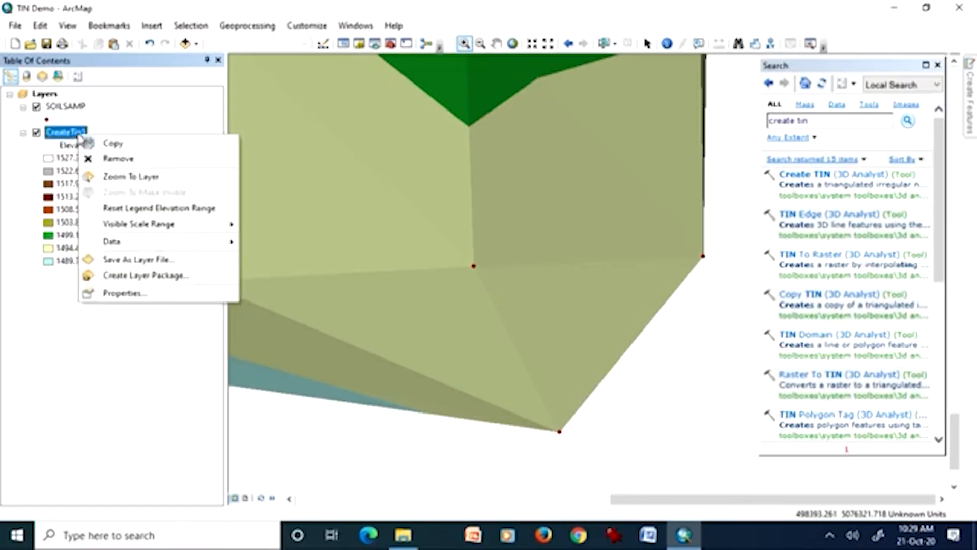
{"action": "left_click", "coordinate": [108, 184]}
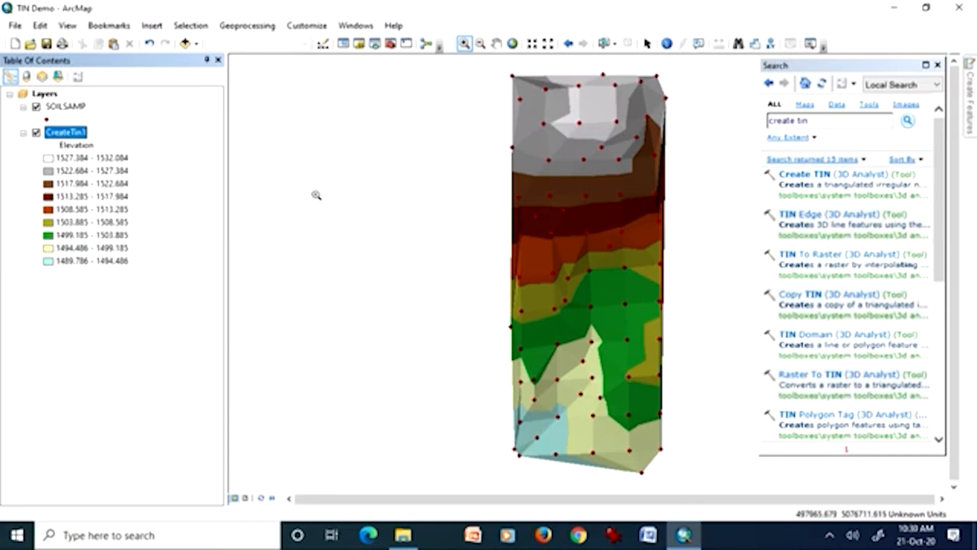
Add the dem raster from the C:\ESRI\AV_GIS30\AVTUTOR\SPATIAL folder to the map, dismissing the spatial reference warning.
{"action": "left_click", "coordinate": [184, 44]}
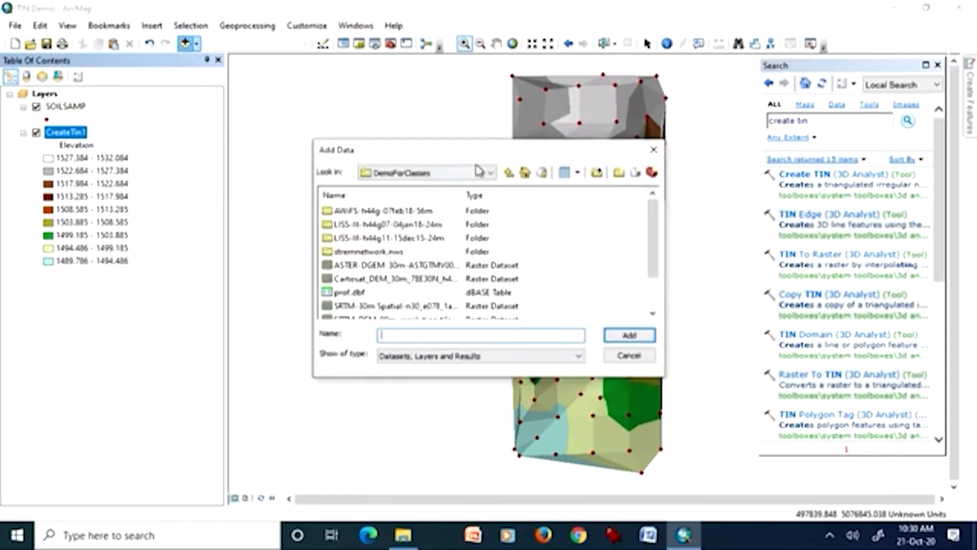
{"action": "left_click", "coordinate": [491, 173]}
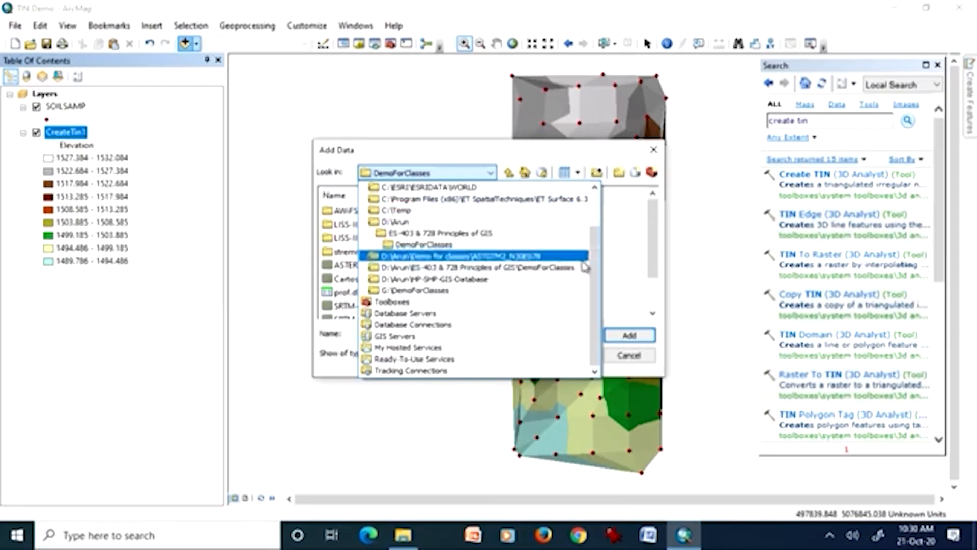
{"action": "left_click_drag", "start_coordinate": [596, 261], "coordinate": [595, 211]}
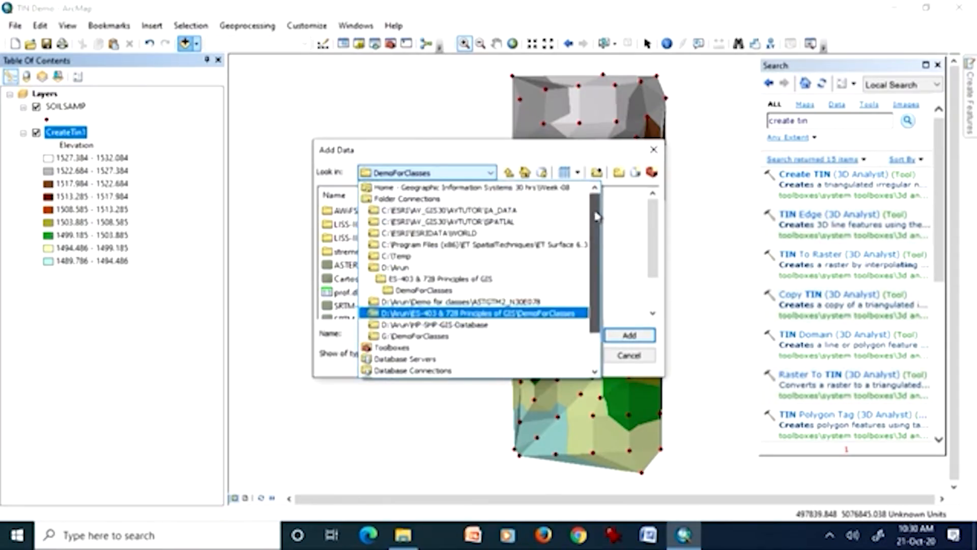
{"action": "left_click", "coordinate": [539, 222]}
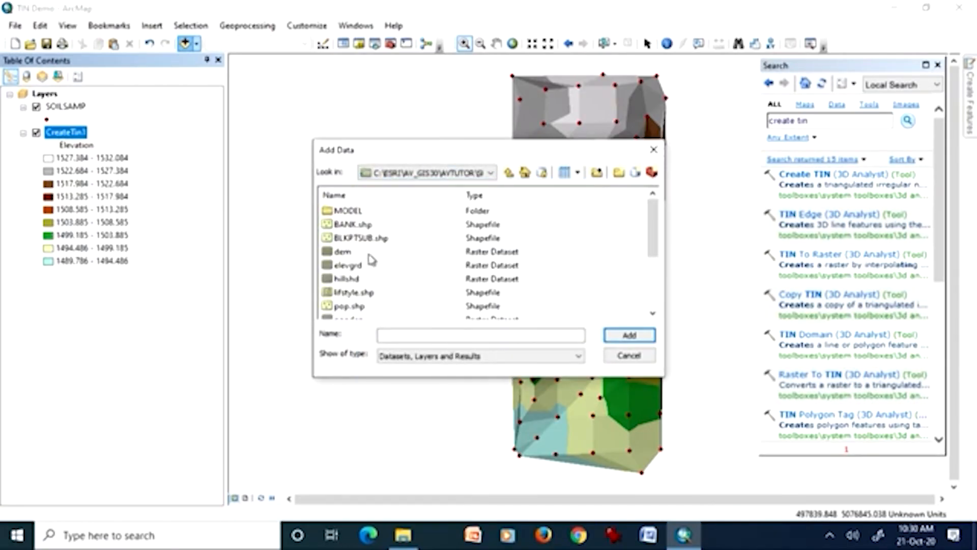
{"action": "double_click", "coordinate": [335, 251]}
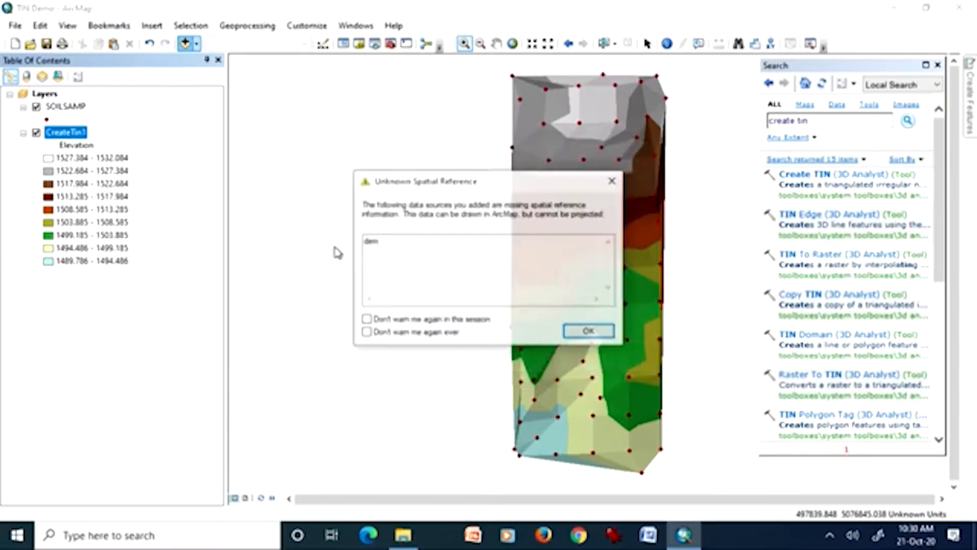
{"action": "left_click", "coordinate": [589, 332]}
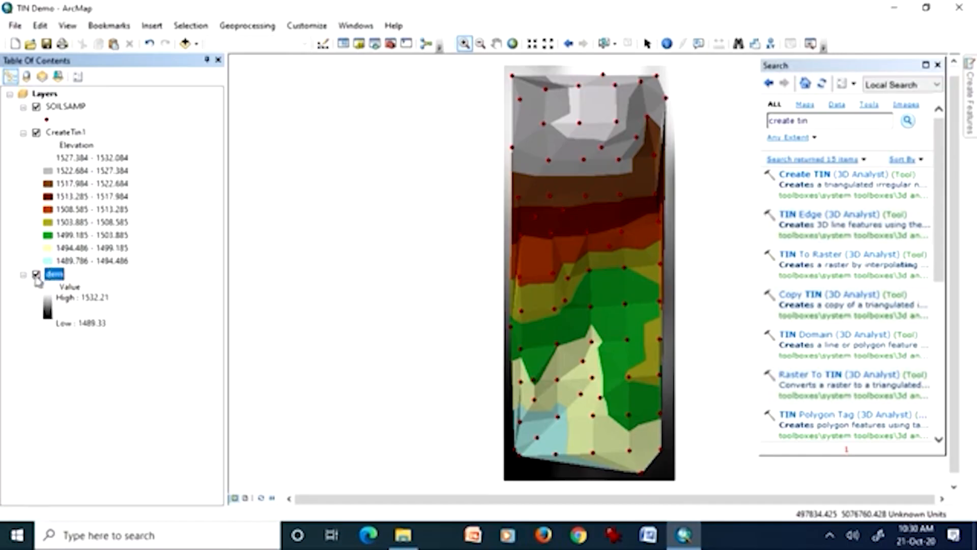
Compare CreateTin1 with the underlying dem raster by hiding and showing the TIN, and inspect their coverage at the southeastern corner.
{"action": "left_click", "coordinate": [36, 133]}
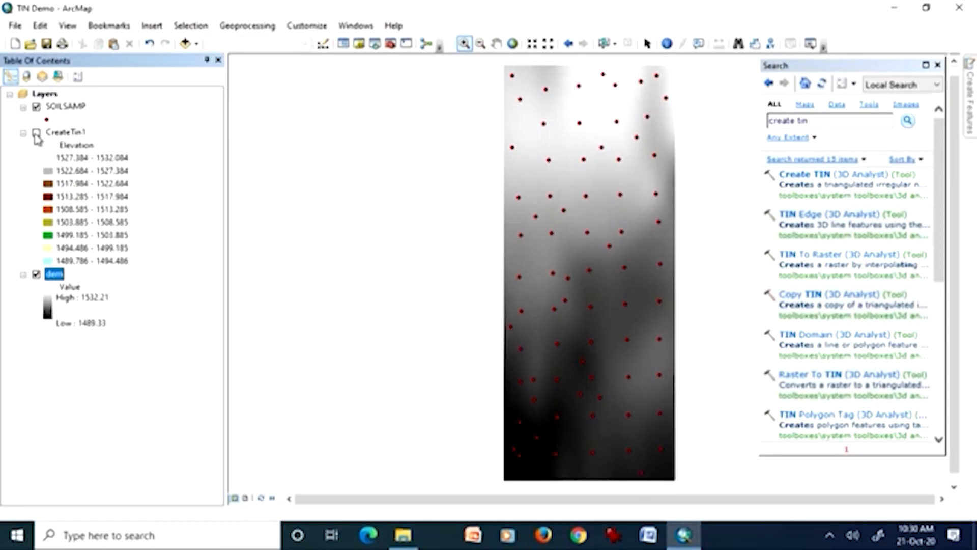
{"action": "left_click", "coordinate": [36, 133]}
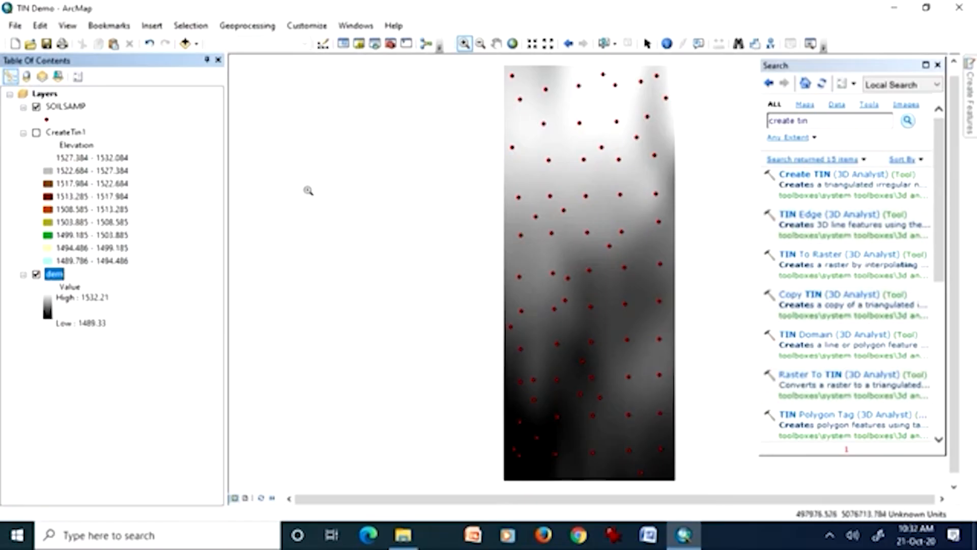
{"action": "left_click", "coordinate": [37, 133]}
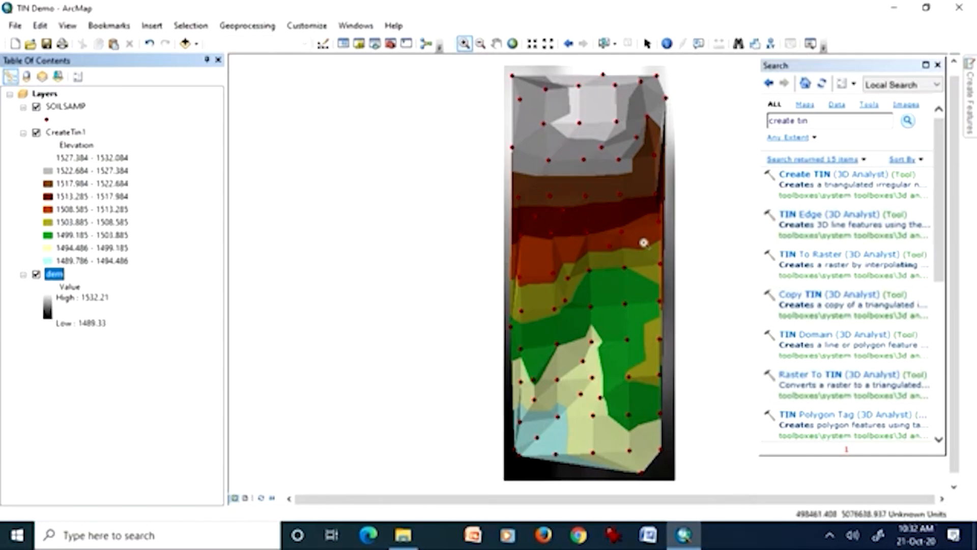
{"action": "left_click_drag", "start_coordinate": [633, 430], "coordinate": [682, 494]}
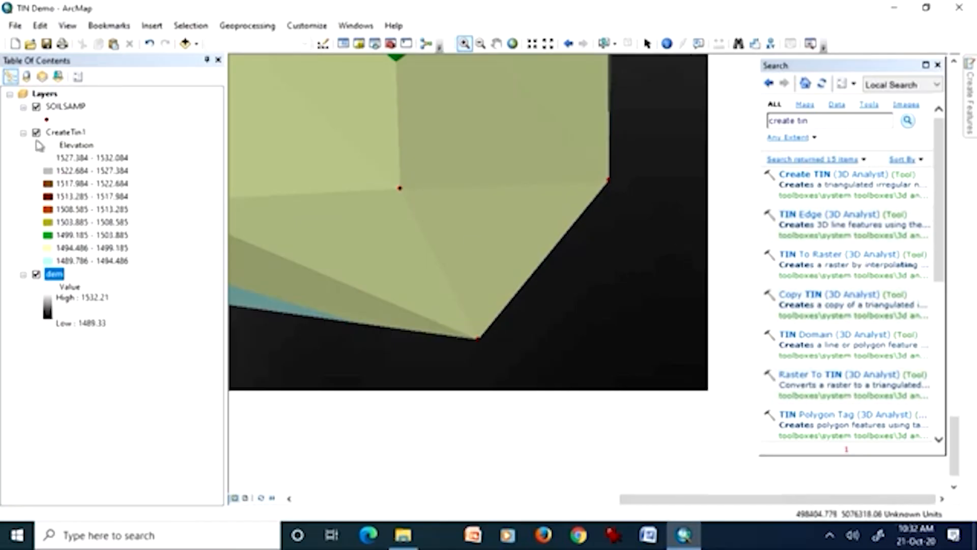
{"action": "right_click", "coordinate": [56, 132]}
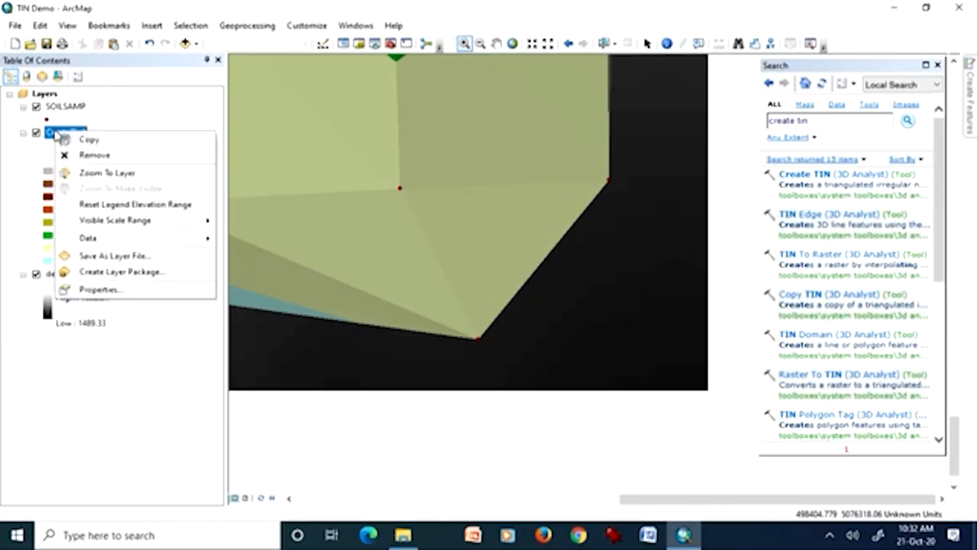
{"action": "left_click", "coordinate": [90, 176]}
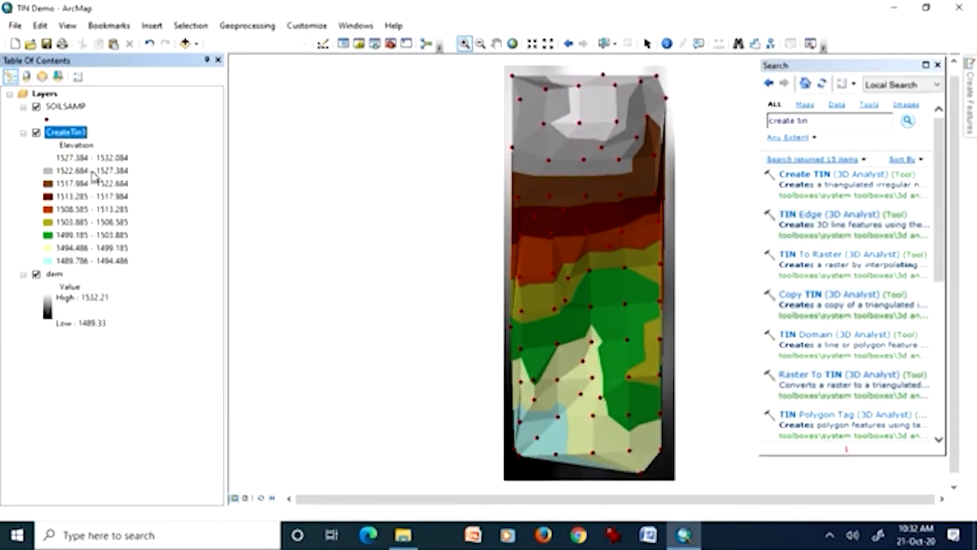
{"action": "left_click", "coordinate": [37, 133]}
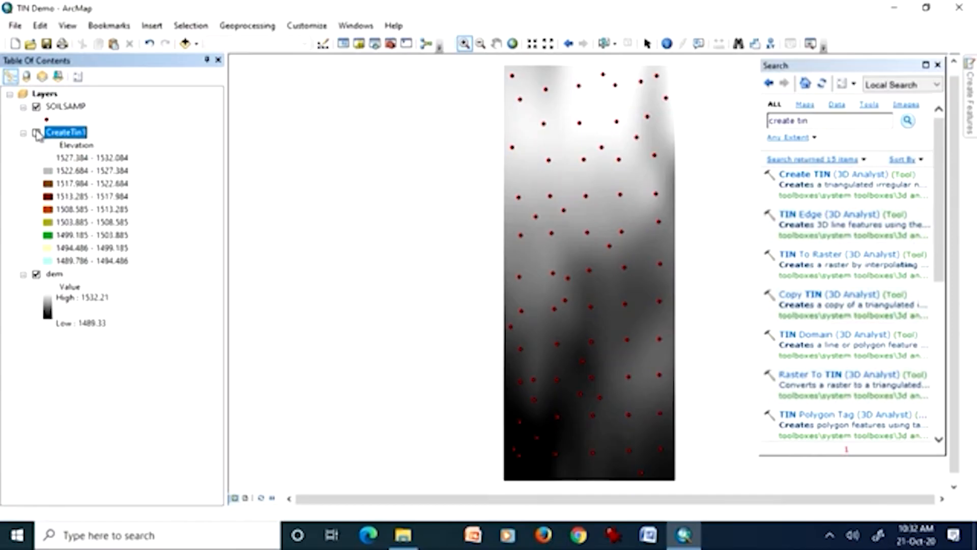
{"action": "left_click", "coordinate": [36, 133]}
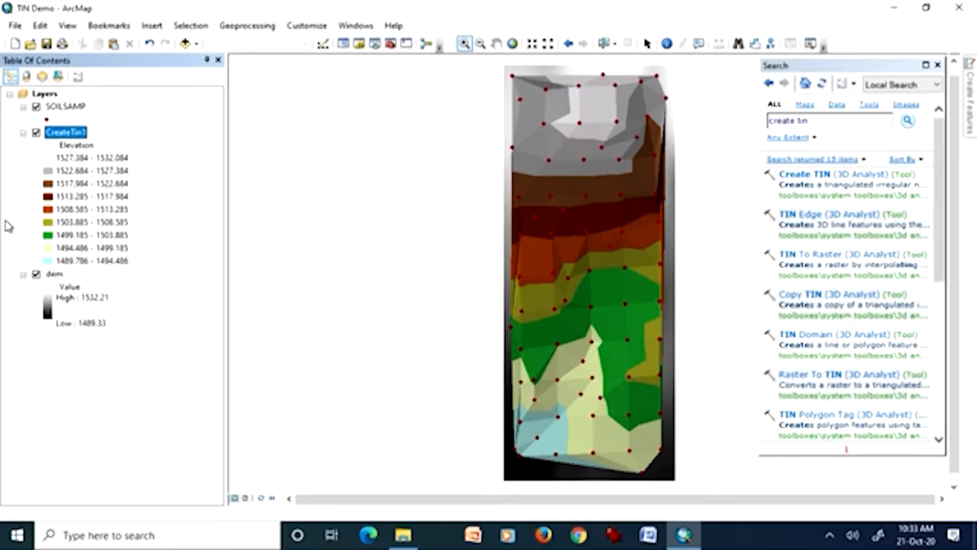
Search the tools for "create random points" and open the Create Random Points tool.
{"action": "double_click", "coordinate": [800, 121]}
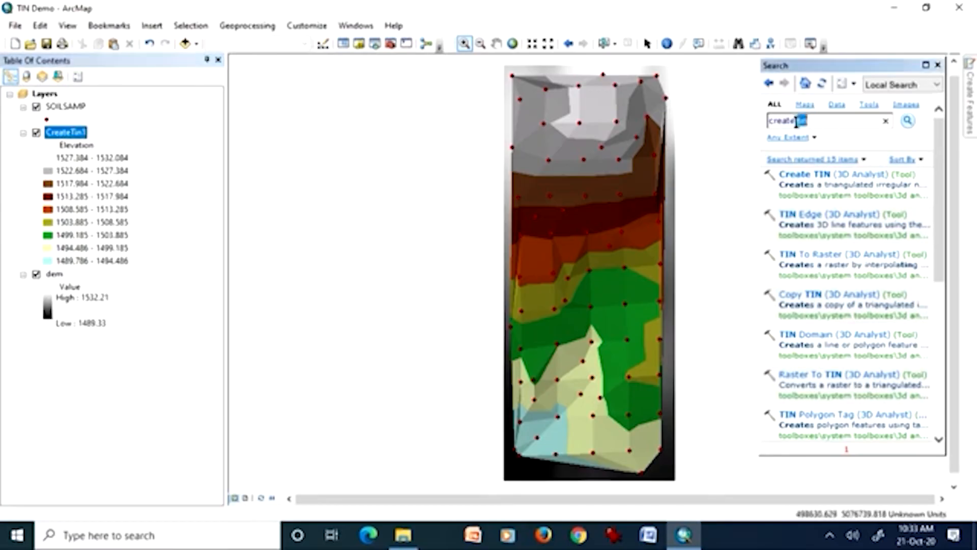
{"action": "left_click_drag", "start_coordinate": [797, 122], "coordinate": [763, 124]}
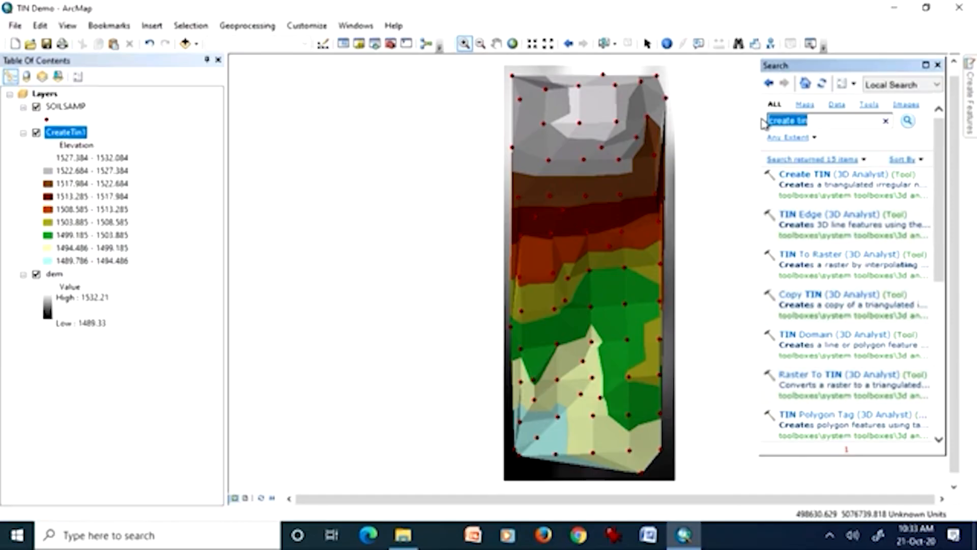
{"action": "type", "text": "create random points"}
{"action": "key", "text": "Return"}
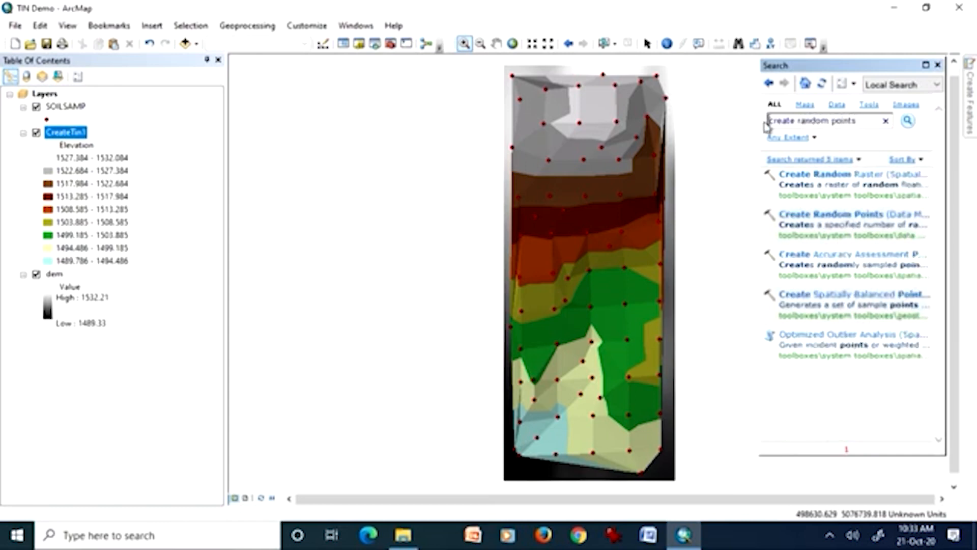
{"action": "left_click", "coordinate": [809, 215]}
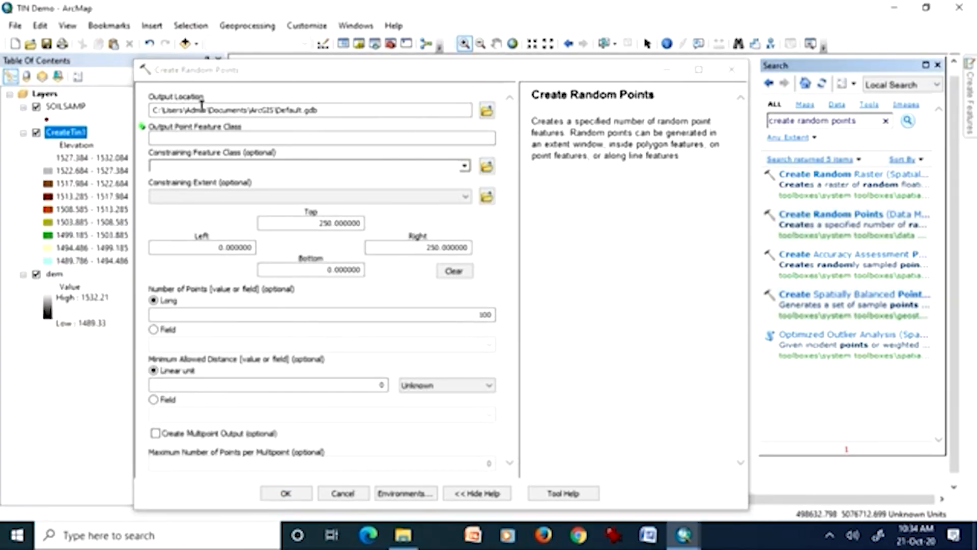
Name the output point feature class random100 and set SOILSAMP as the constraining feature class.
{"action": "left_click", "coordinate": [178, 136]}
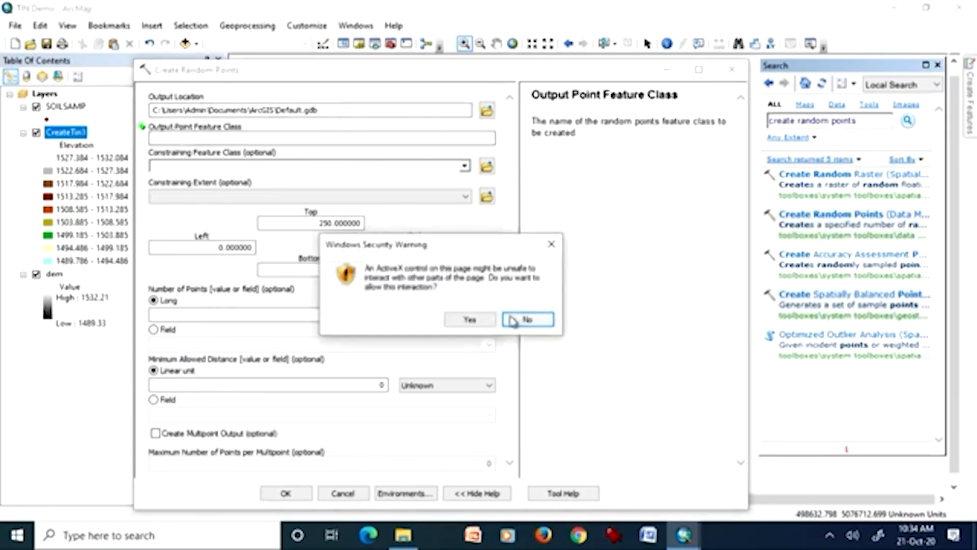
{"action": "left_click", "coordinate": [551, 244]}
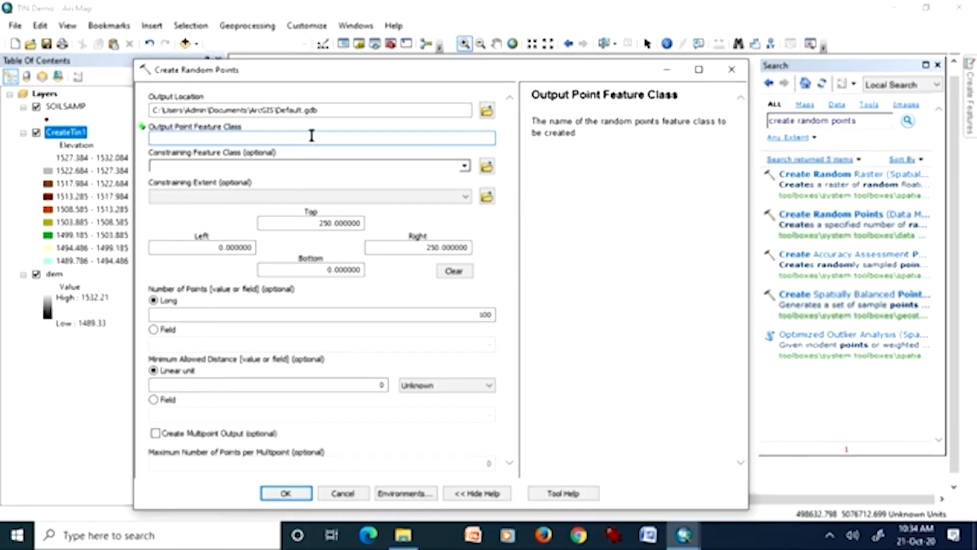
{"action": "type", "text": "random100"}
{"action": "left_click", "coordinate": [234, 168]}
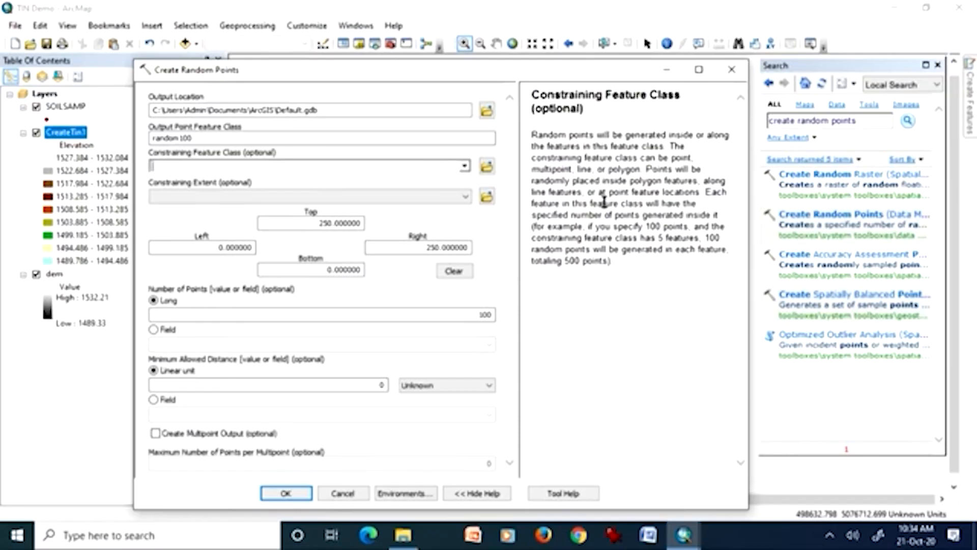
{"action": "left_click", "coordinate": [465, 167]}
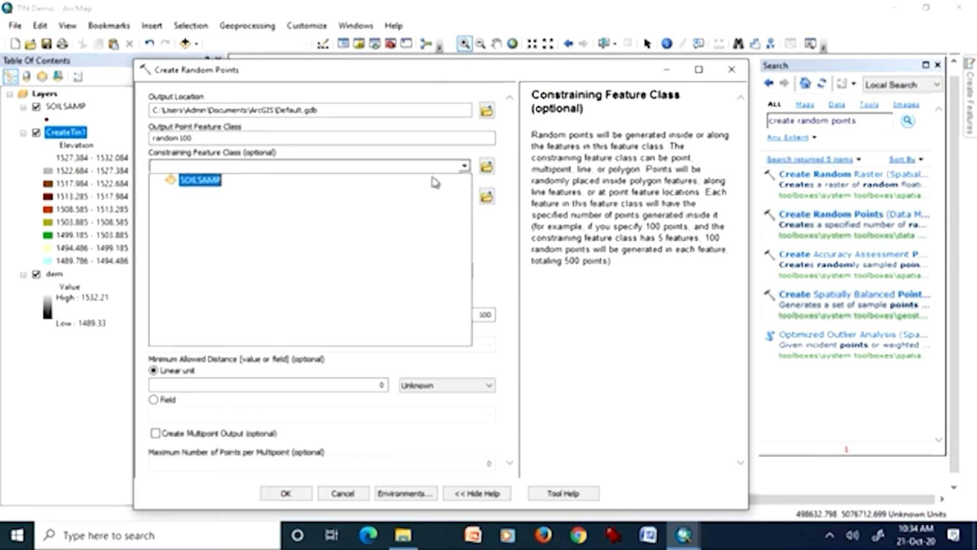
{"action": "left_click", "coordinate": [201, 182]}
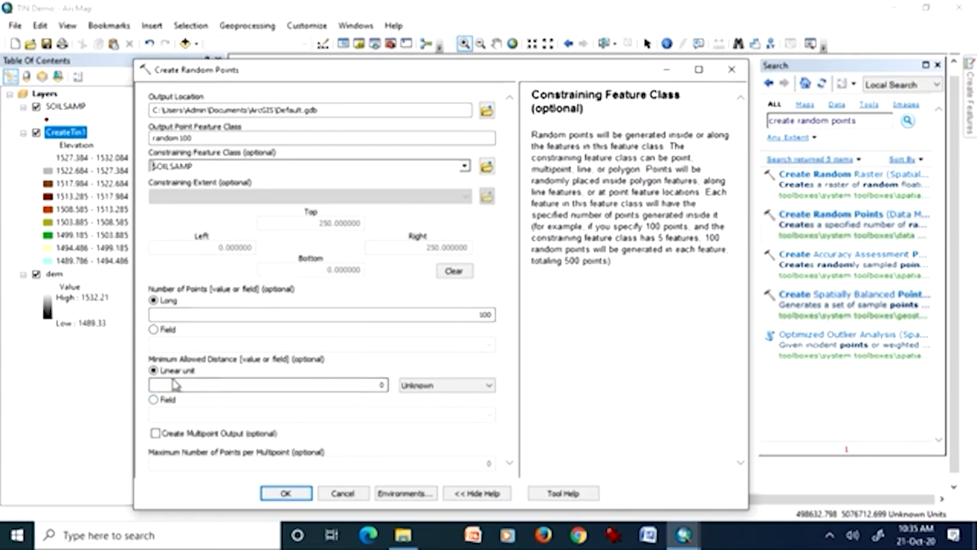
Set the minimum allowed distance unit to Meters and enable multipoint output for the random points.
{"action": "left_click", "coordinate": [415, 393]}
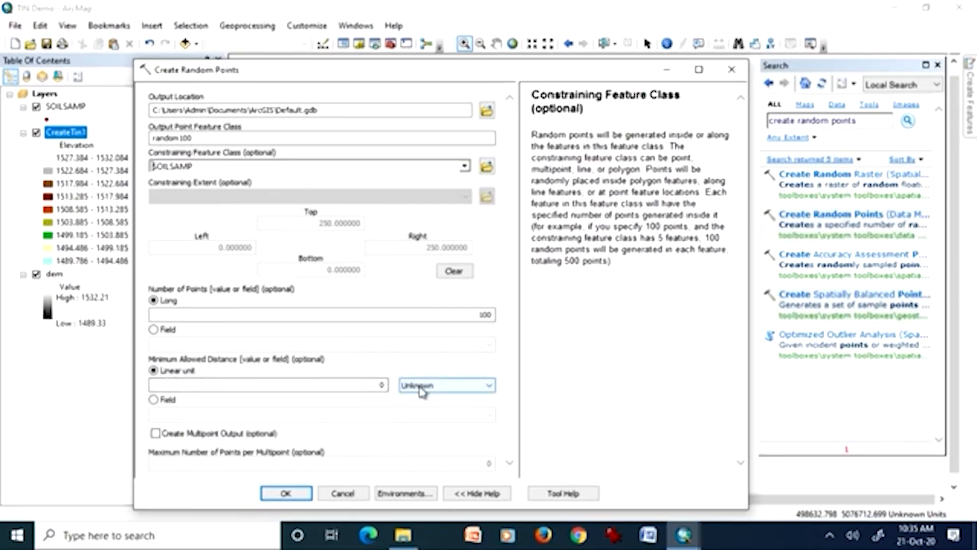
{"action": "left_click", "coordinate": [421, 390]}
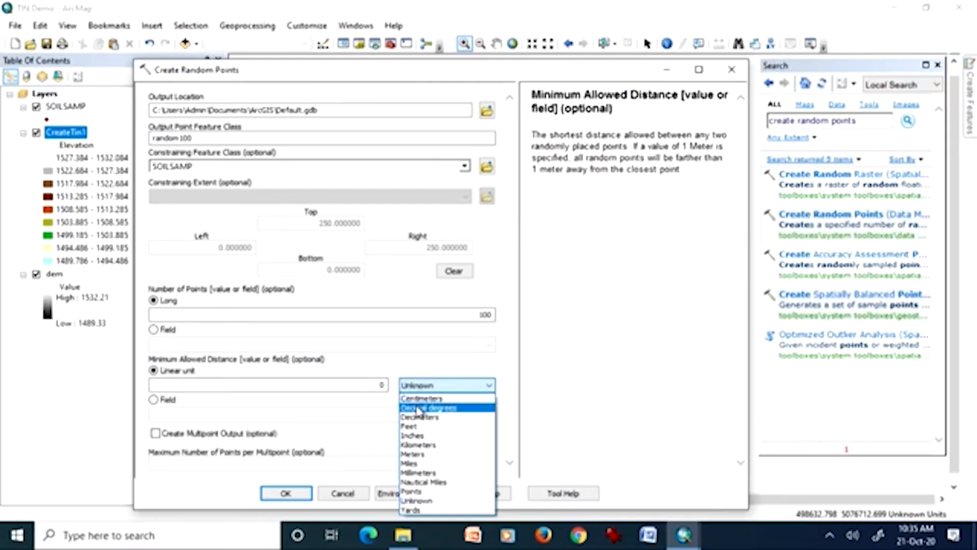
{"action": "left_click", "coordinate": [414, 454]}
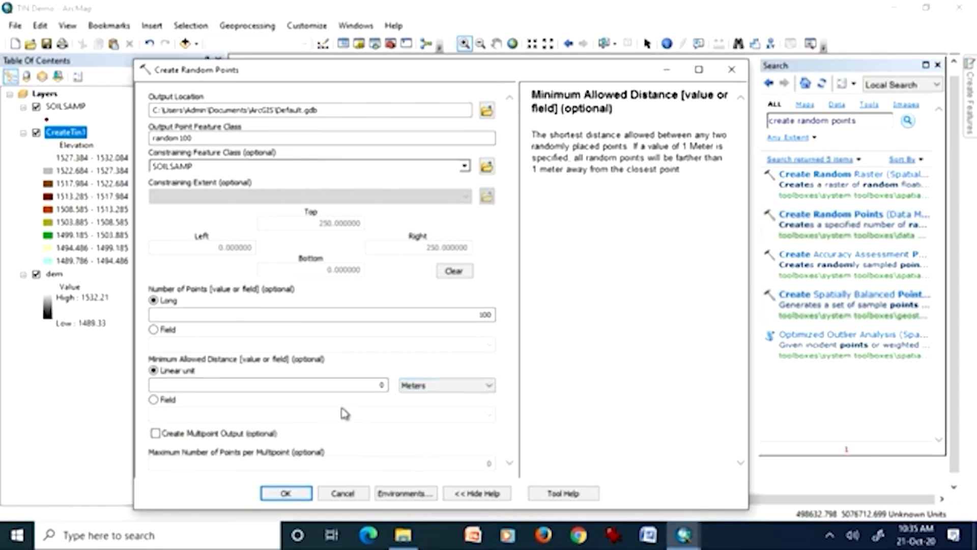
{"action": "left_click", "coordinate": [302, 385]}
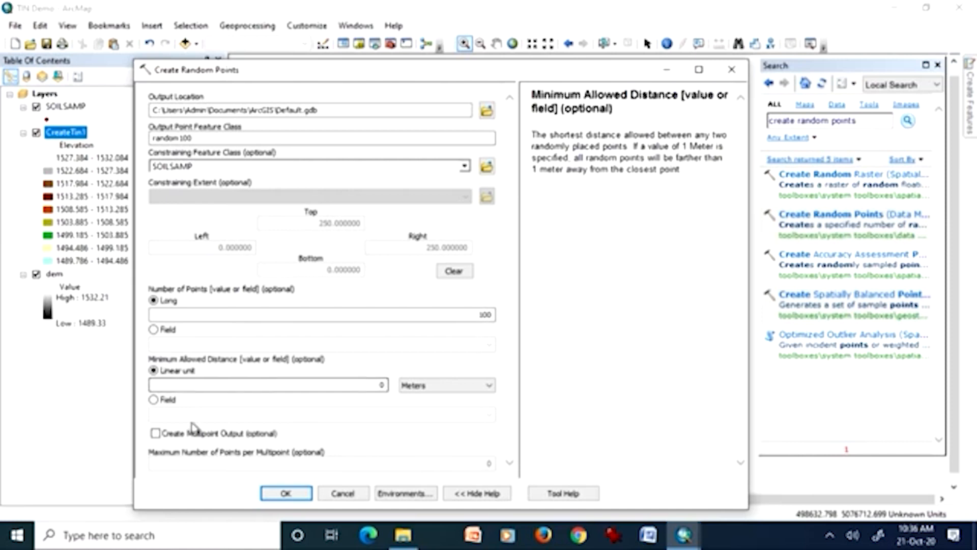
{"action": "left_click", "coordinate": [158, 436]}
{"action": "left_click", "coordinate": [158, 436]}
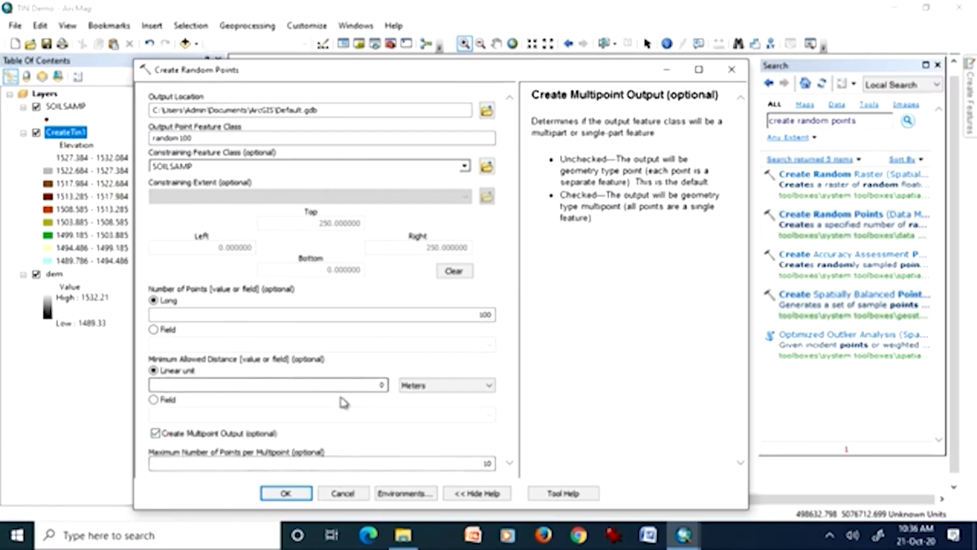
Turn off multipoint output and run Create Random Points to generate the random100 points.
{"action": "left_click", "coordinate": [155, 434]}
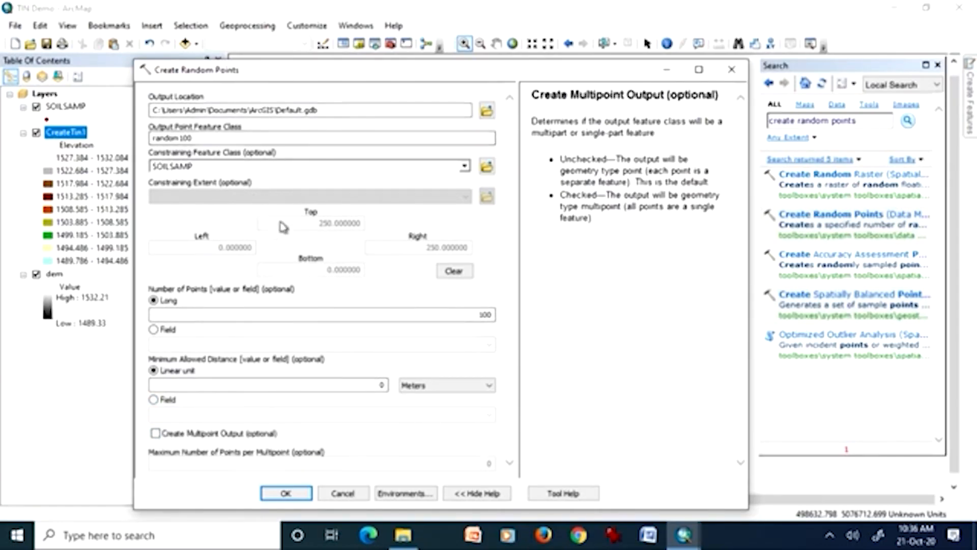
{"action": "left_click", "coordinate": [304, 493]}
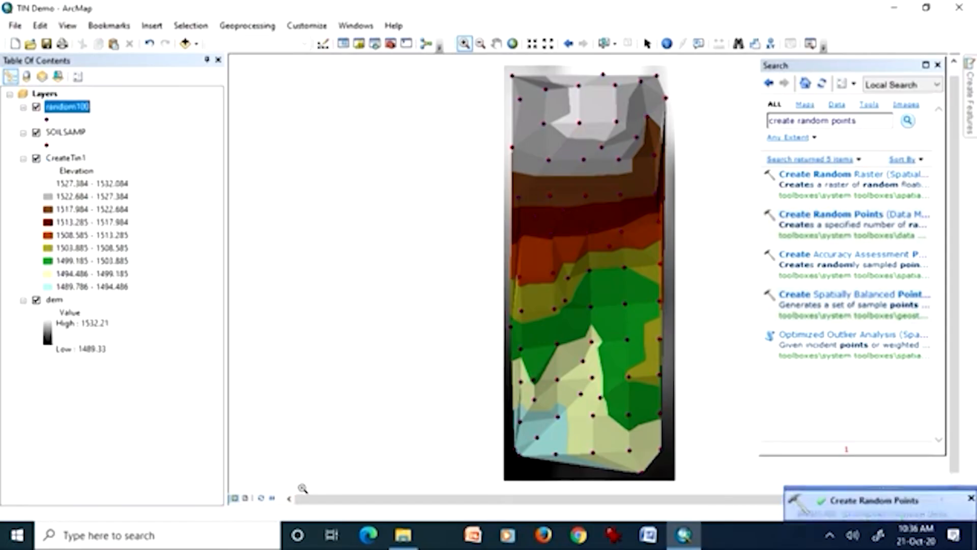
Hide CreateTin1 and dem, and compare the random100 points with SOILSAMP by hiding and showing SOILSAMP.
{"action": "left_click", "coordinate": [36, 158]}
{"action": "left_click", "coordinate": [37, 301]}
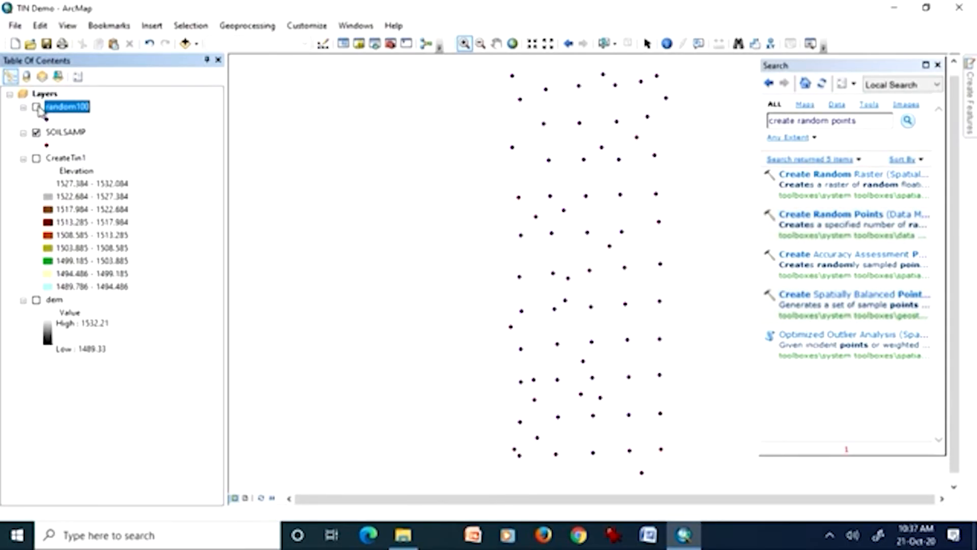
{"action": "left_click", "coordinate": [37, 133]}
{"action": "left_click", "coordinate": [37, 133]}
{"action": "left_click", "coordinate": [66, 134], "text": "ctrl"}
{"action": "left_click", "coordinate": [64, 134]}
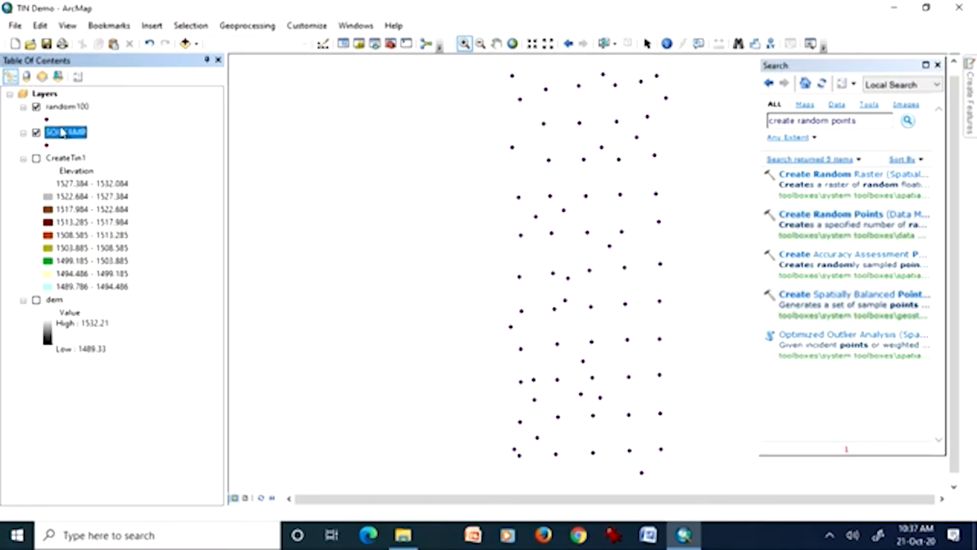
Remove the SOILSAMP and random100 layers from the map.
{"action": "right_click", "coordinate": [62, 134]}
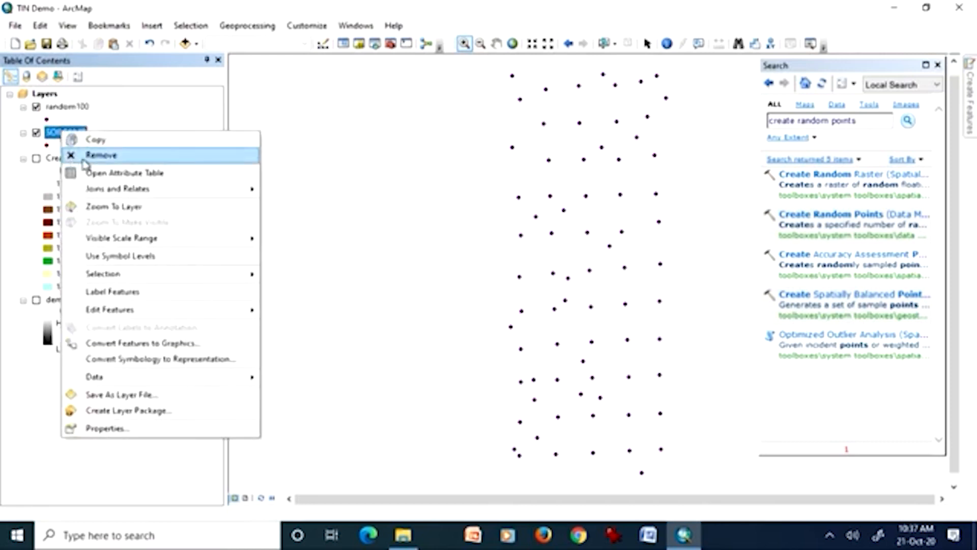
{"action": "left_click", "coordinate": [99, 155]}
{"action": "left_click", "coordinate": [85, 108]}
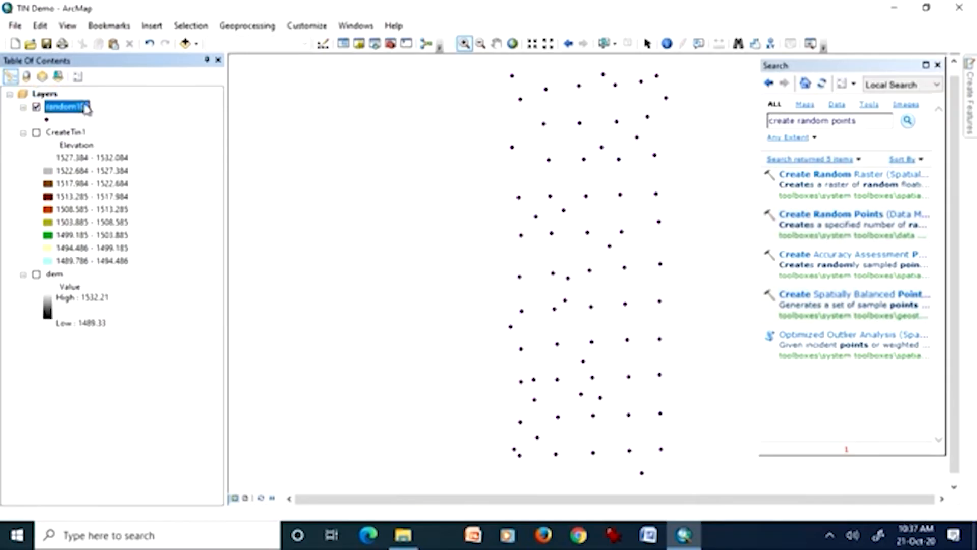
{"action": "right_click", "coordinate": [85, 108]}
{"action": "left_click", "coordinate": [106, 126]}
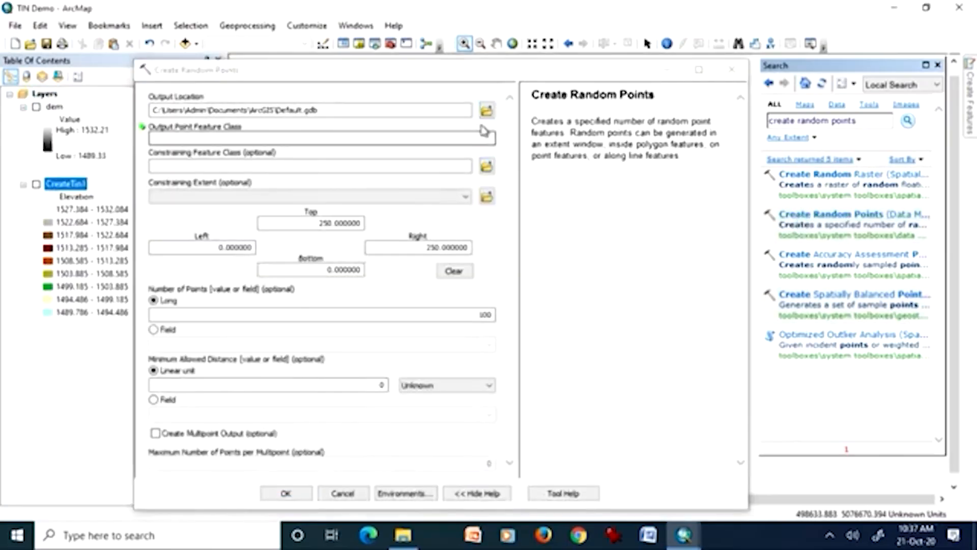
Name the output point feature class random200 for a new random point set, declining the ActiveX interaction.
{"action": "left_click", "coordinate": [286, 138]}
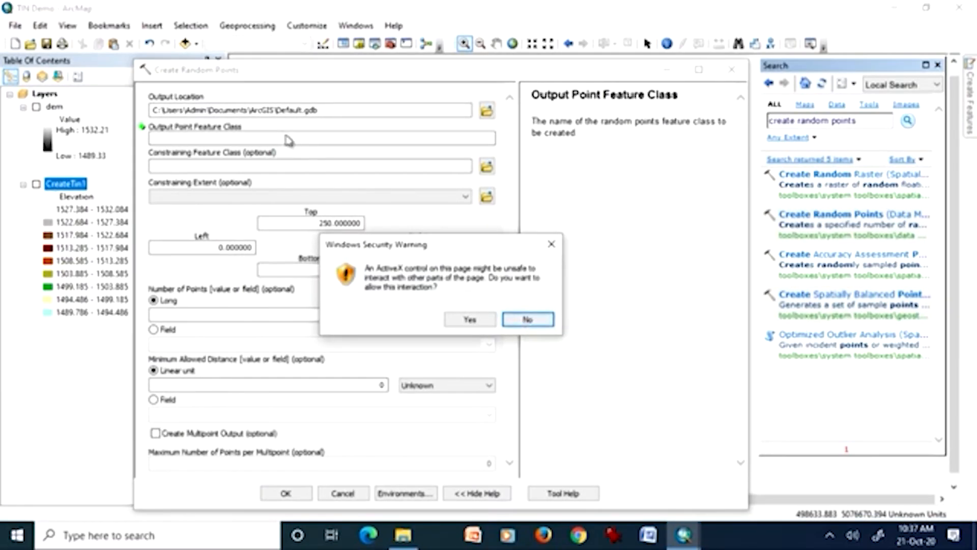
{"action": "left_click", "coordinate": [522, 322]}
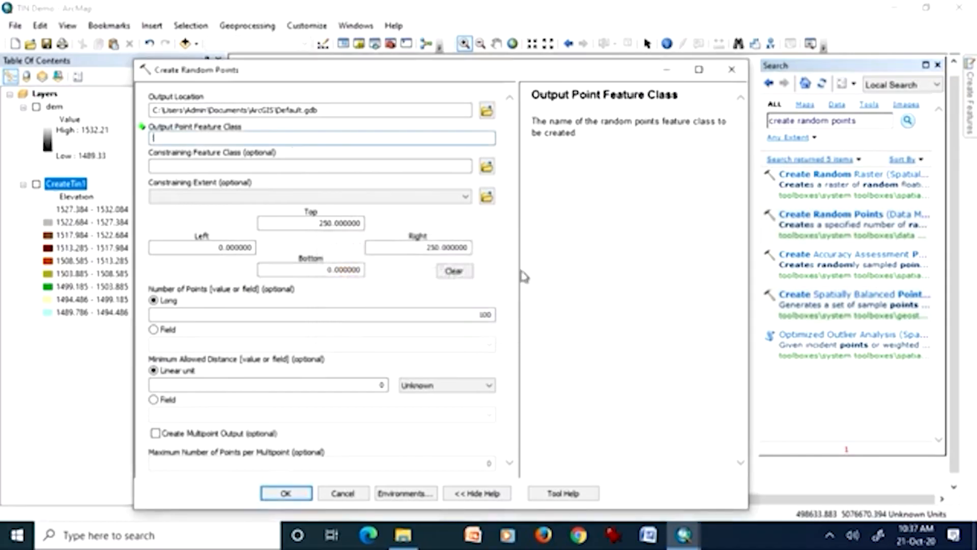
{"action": "left_click", "coordinate": [334, 136]}
{"action": "type", "text": "random200"}
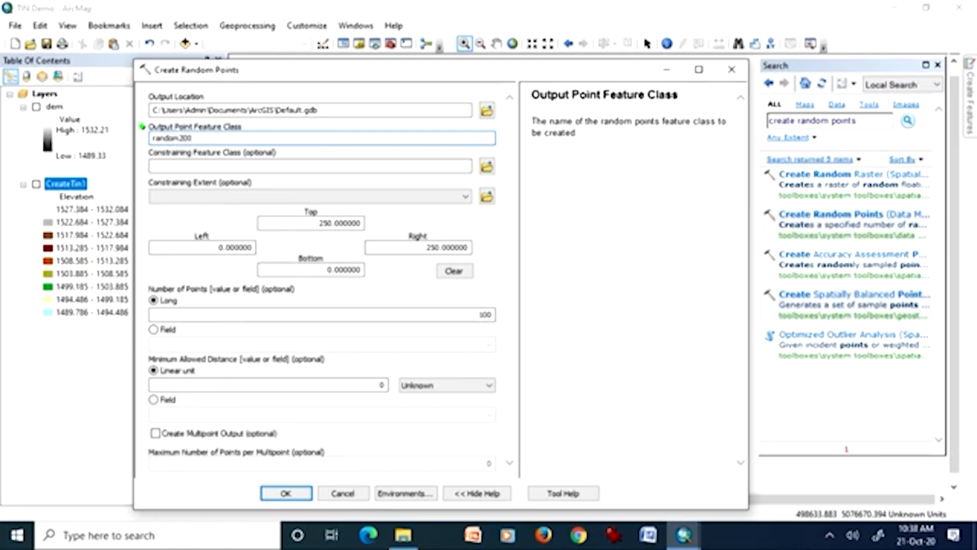
{"action": "left_click", "coordinate": [481, 166]}
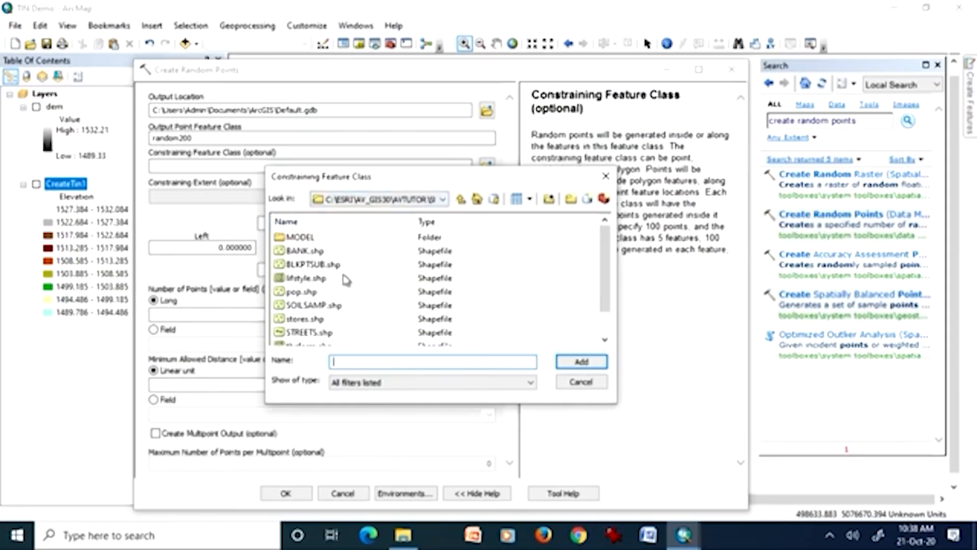
{"action": "scroll", "coordinate": [343, 295], "scroll_direction": "down", "scroll_amount": 1}
{"action": "scroll", "coordinate": [342, 296], "scroll_direction": "down", "scroll_amount": 1}
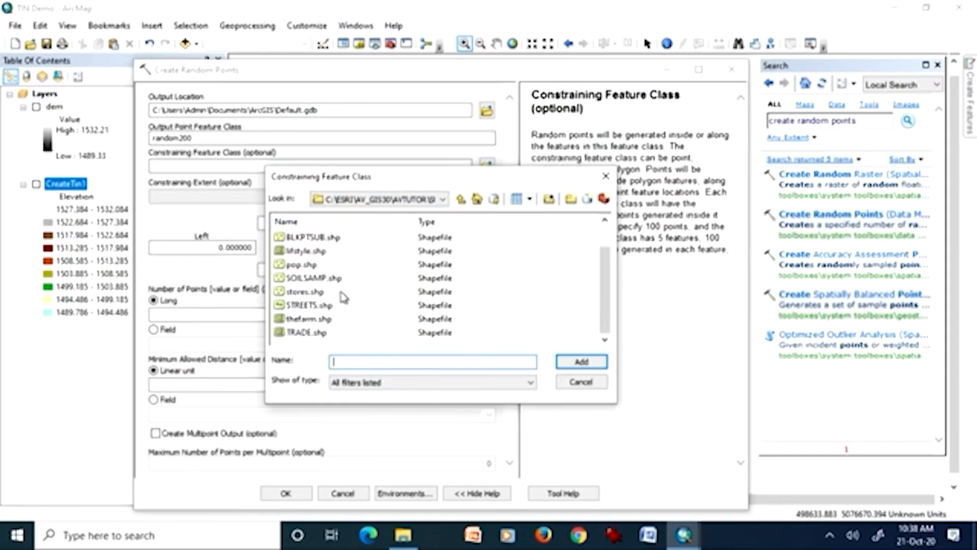
{"action": "scroll", "coordinate": [351, 297], "scroll_direction": "up", "scroll_amount": 1}
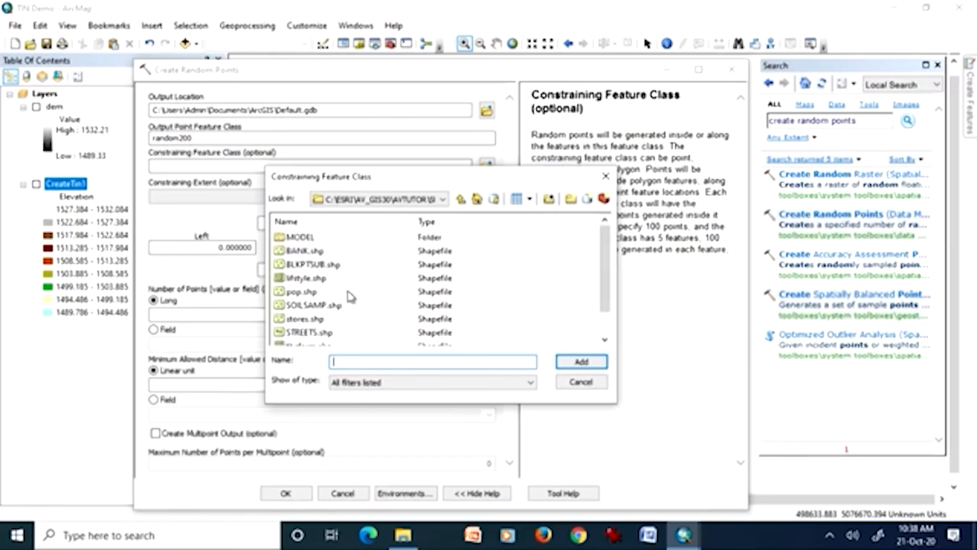
{"action": "left_click", "coordinate": [308, 295]}
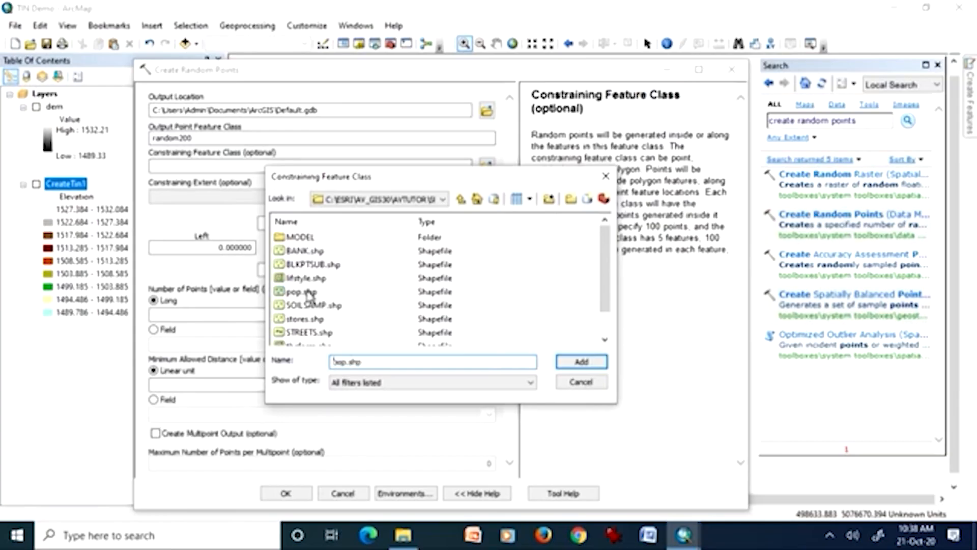
{"action": "left_click", "coordinate": [328, 306]}
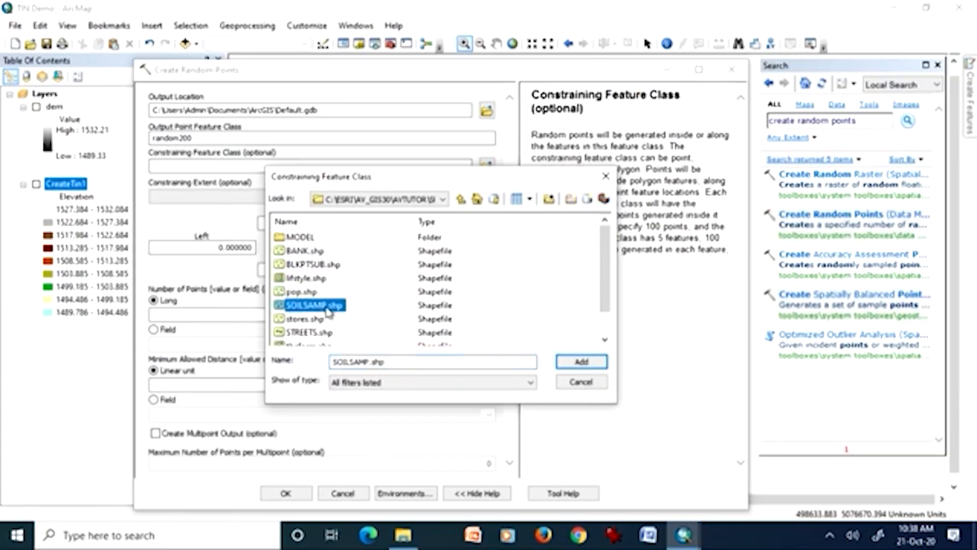
{"action": "left_click", "coordinate": [579, 362]}
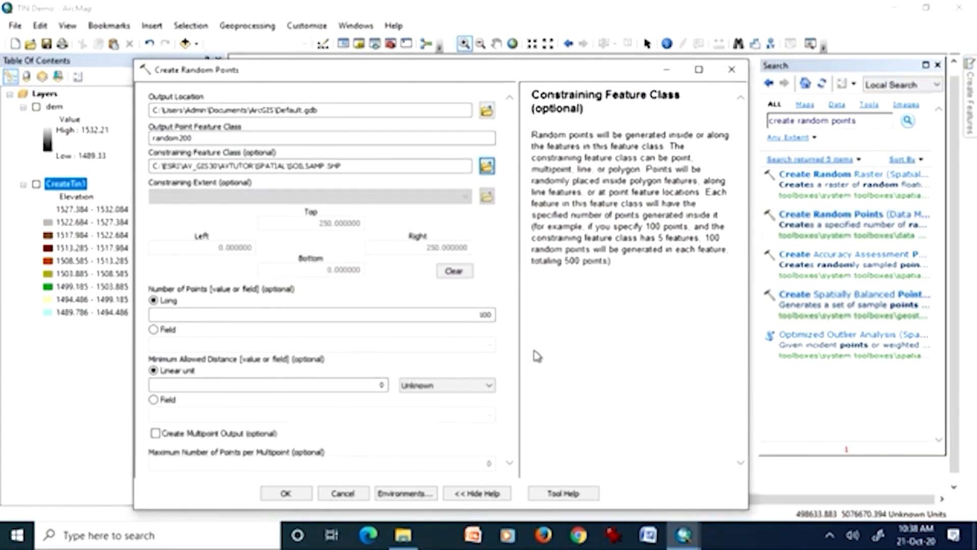
{"action": "left_click_drag", "start_coordinate": [411, 168], "coordinate": [144, 172]}
{"action": "key", "text": "BackSpace"}
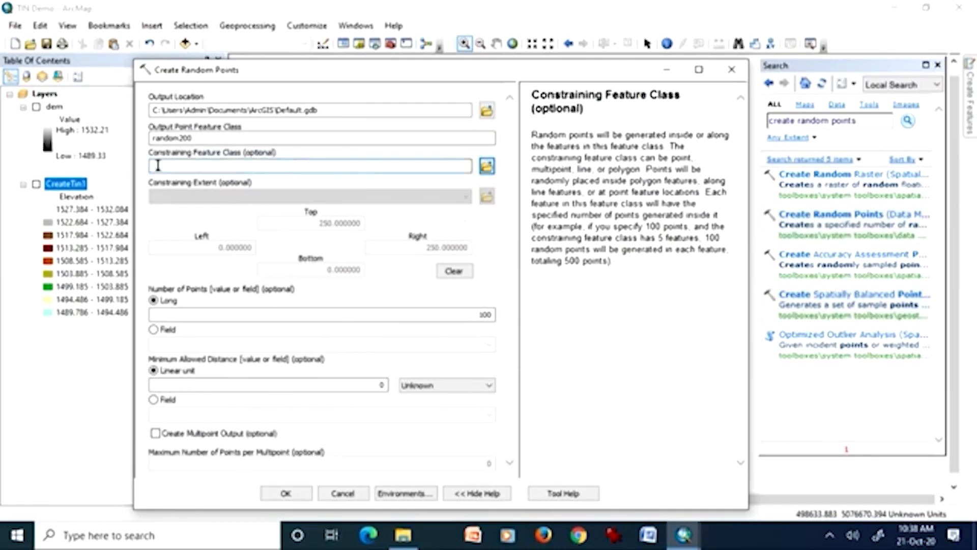
Set the minimum allowed distance unit to Meters and generate the random200 points without a constraining feature class.
{"action": "left_click", "coordinate": [463, 319]}
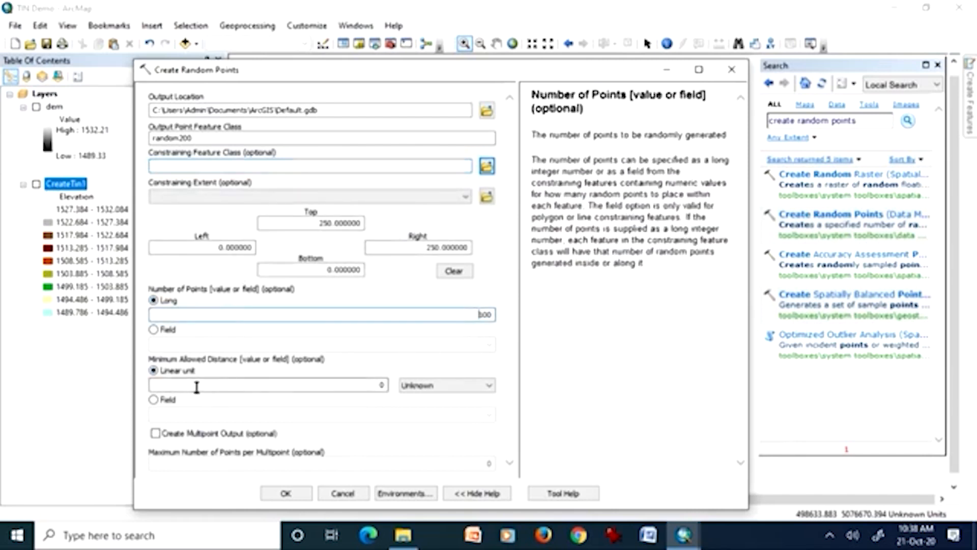
{"action": "left_click", "coordinate": [470, 388]}
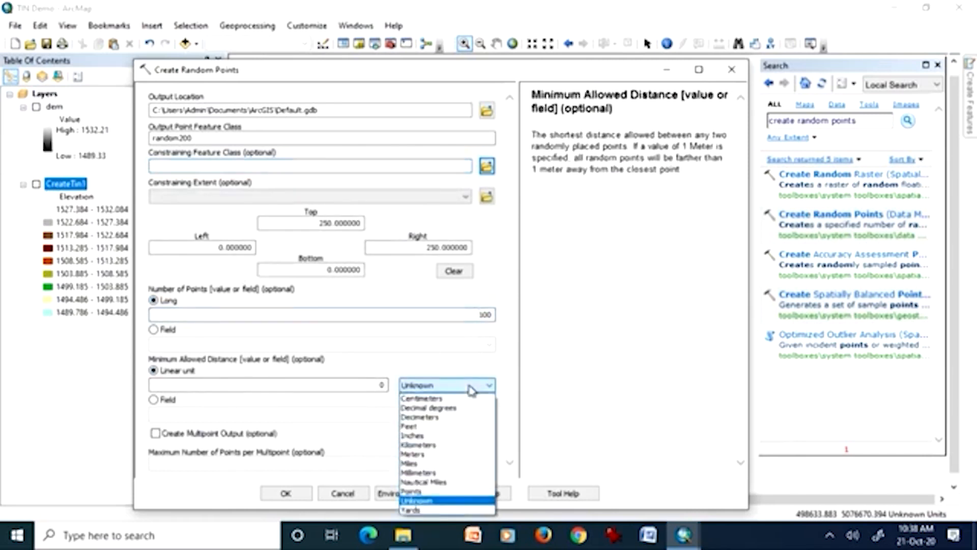
{"action": "left_click", "coordinate": [446, 454]}
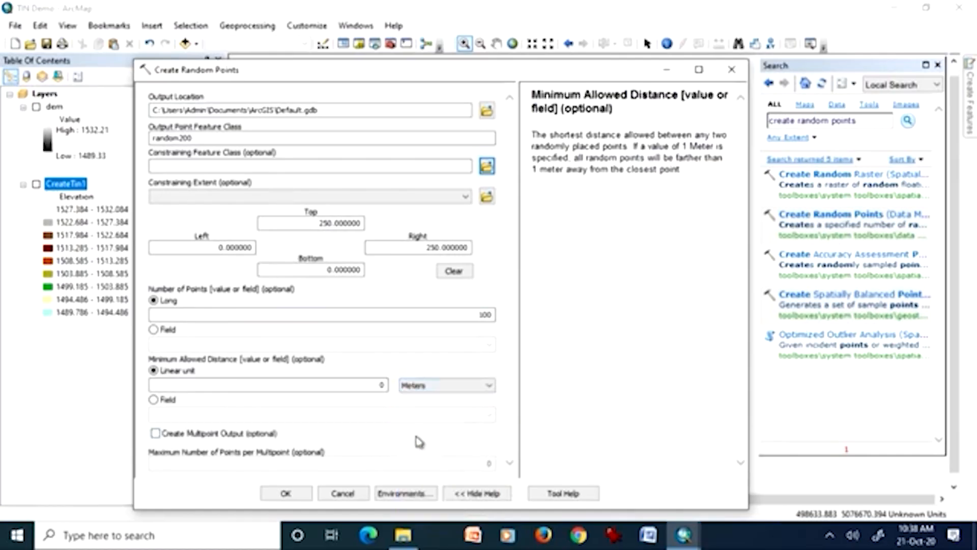
{"action": "left_click", "coordinate": [416, 436]}
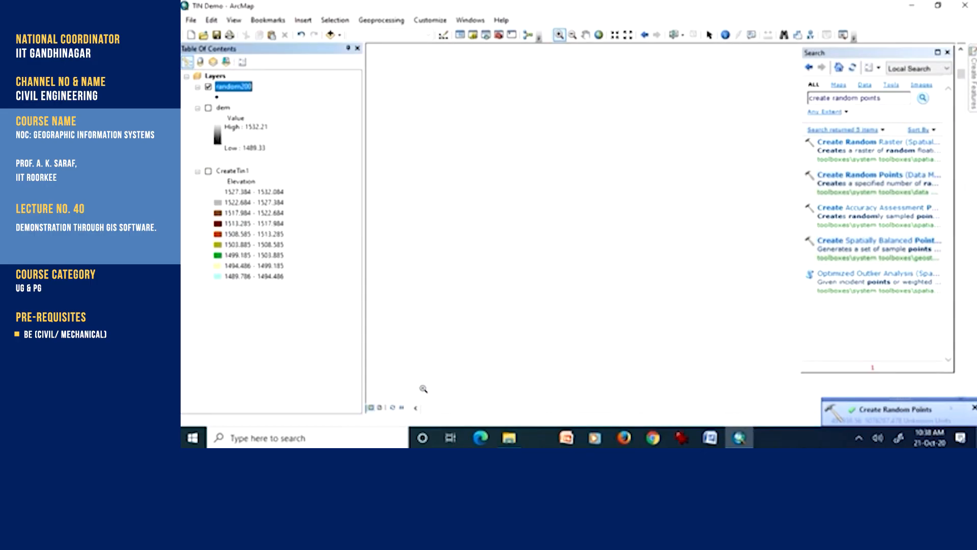
Zoom the map to the random200 layer and move the Search window clear of the points.
{"action": "right_click", "coordinate": [228, 87]}
{"action": "left_click", "coordinate": [254, 148]}
{"action": "left_click_drag", "start_coordinate": [868, 53], "coordinate": [303, 109]}
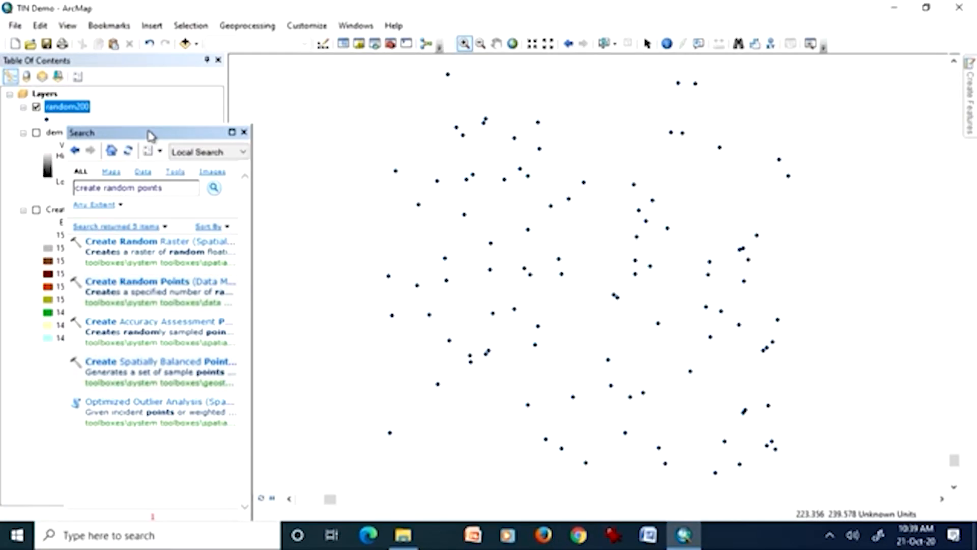
{"action": "left_click", "coordinate": [36, 134]}
{"action": "left_click", "coordinate": [36, 134]}
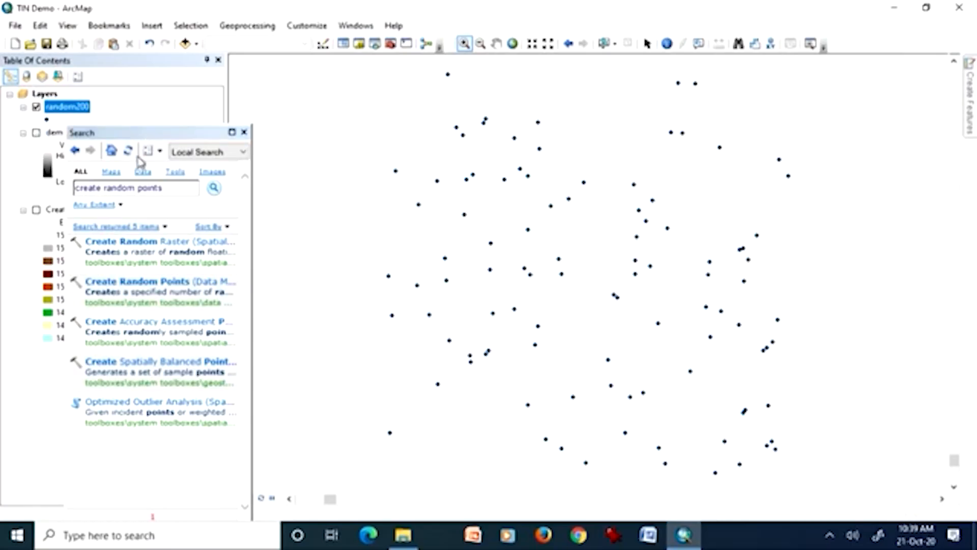
{"action": "left_click", "coordinate": [151, 137]}
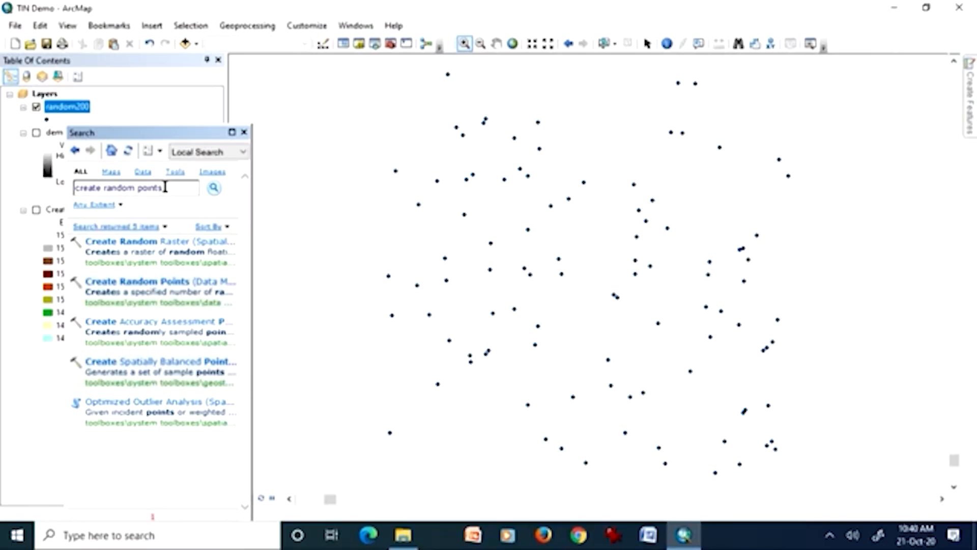
Search the tools for "interpolation" and open the Geostatistical Analyst Interpolation toolset.
{"action": "left_click_drag", "start_coordinate": [163, 187], "coordinate": [81, 177]}
{"action": "key", "text": "BackSpace"}
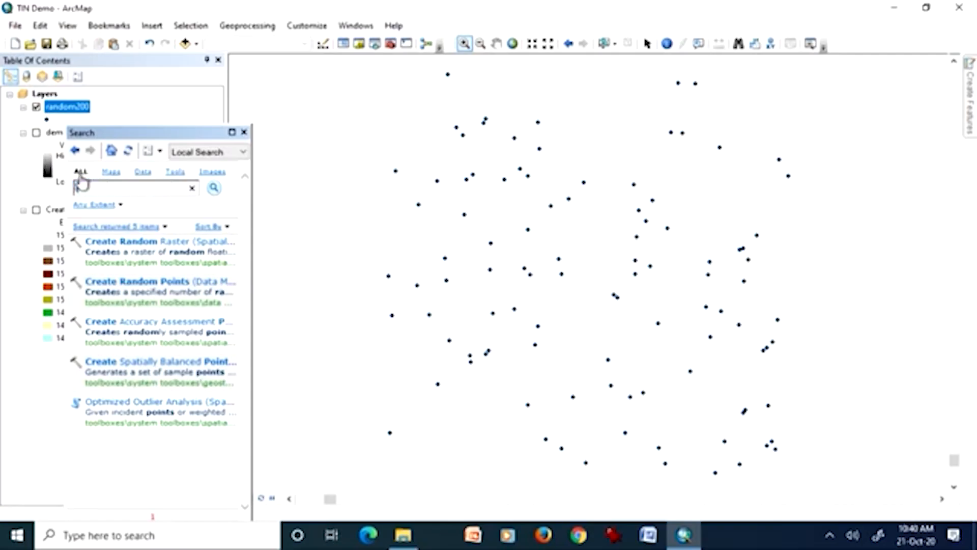
{"action": "type", "text": "interpolation"}
{"action": "key", "text": "Return"}
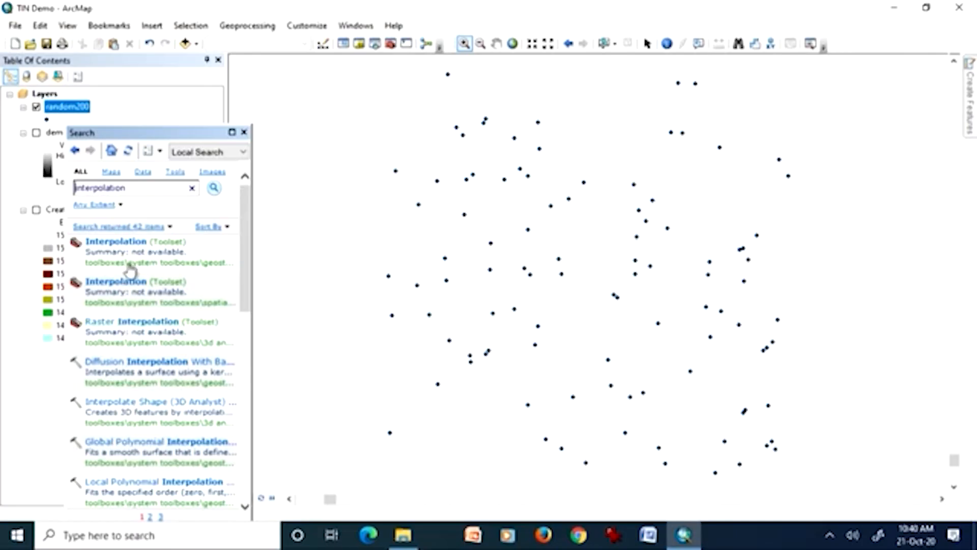
{"action": "left_click", "coordinate": [129, 247]}
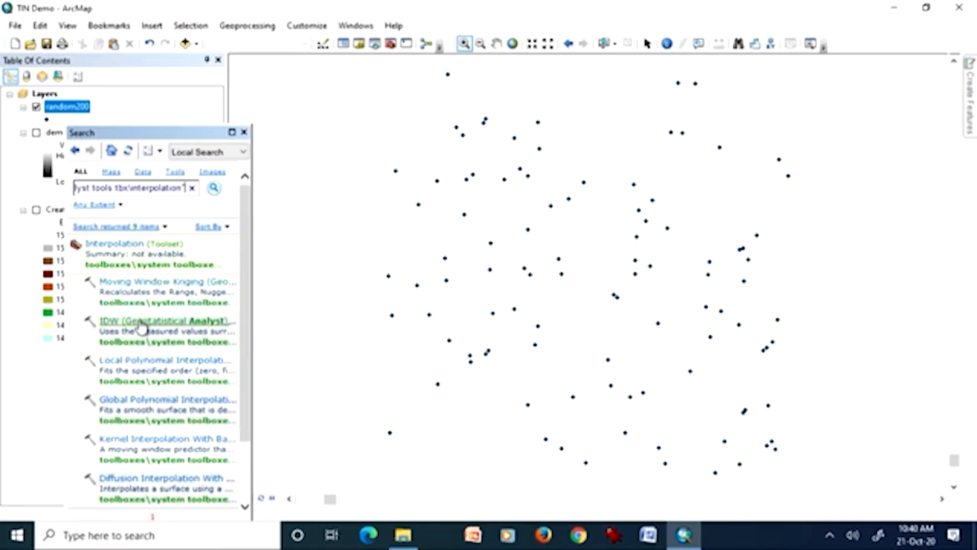
Move the Search window off the layer list, then view the Moving Window Kriging tool's parameters and close it.
{"action": "left_click_drag", "start_coordinate": [152, 138], "coordinate": [553, 116]}
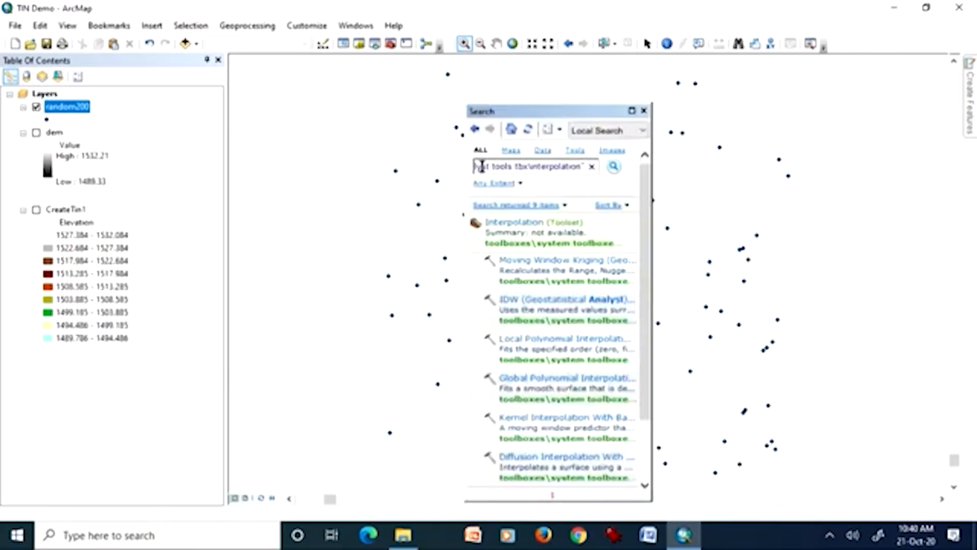
{"action": "left_click", "coordinate": [530, 265]}
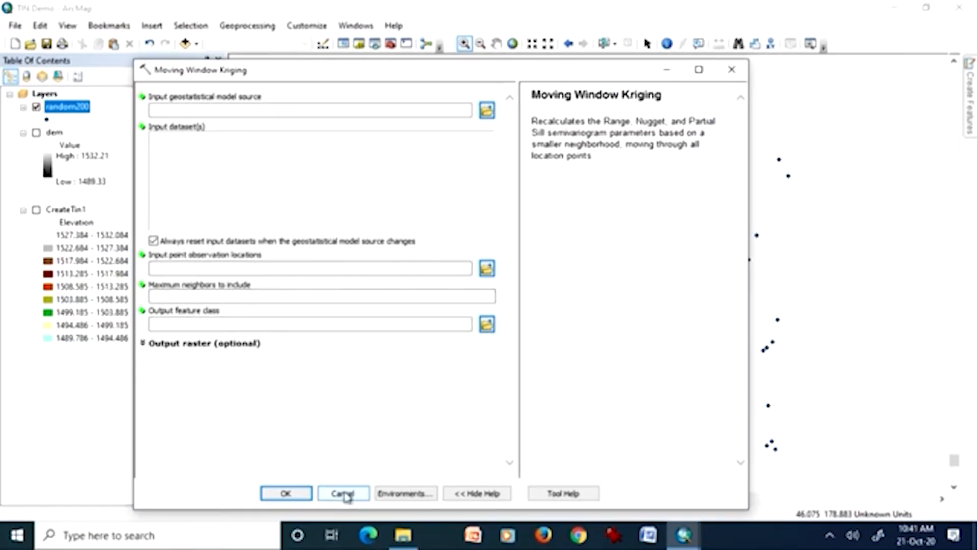
{"action": "left_click", "coordinate": [733, 70]}
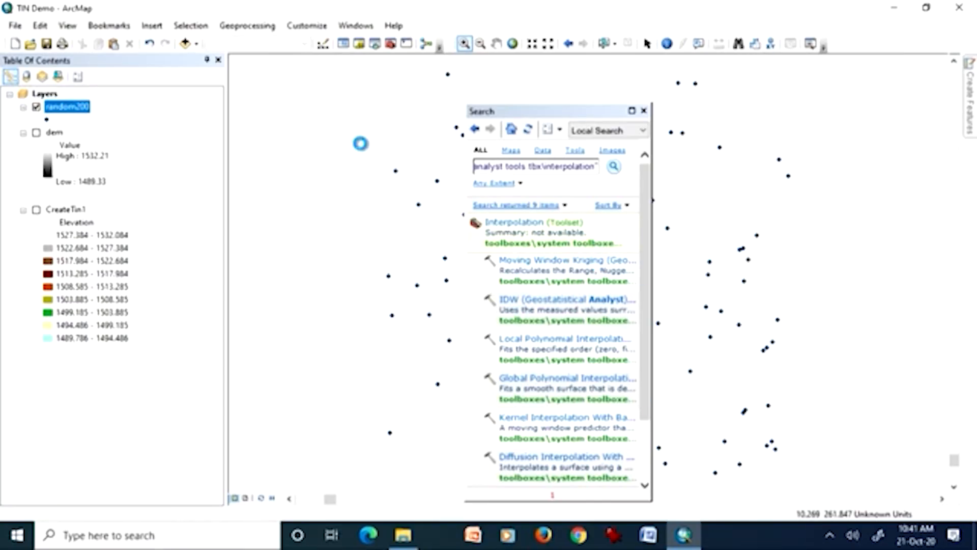
Place the ArcToolbox window over the map in place of the Search window and expand Spatial Analyst Tools.
{"action": "left_click_drag", "start_coordinate": [125, 225], "coordinate": [345, 144]}
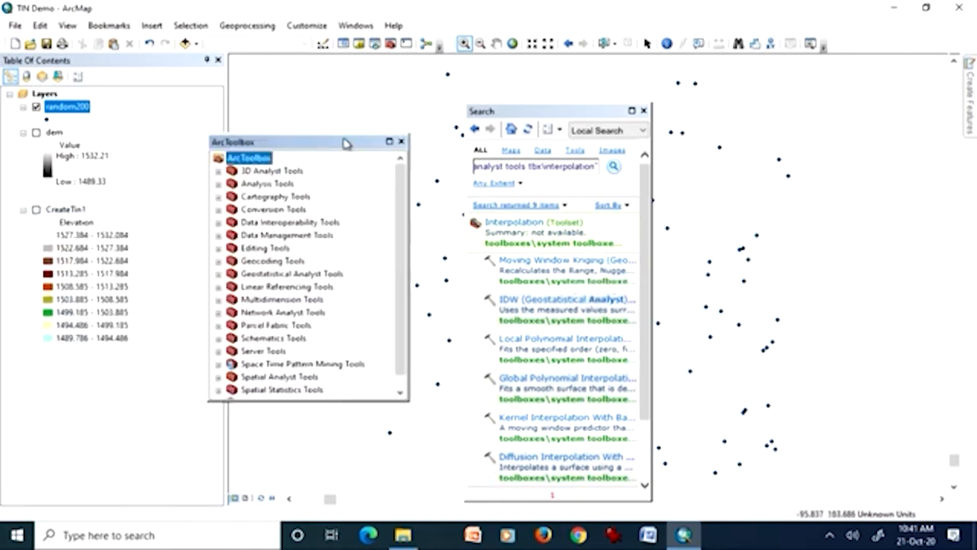
{"action": "left_click", "coordinate": [644, 111]}
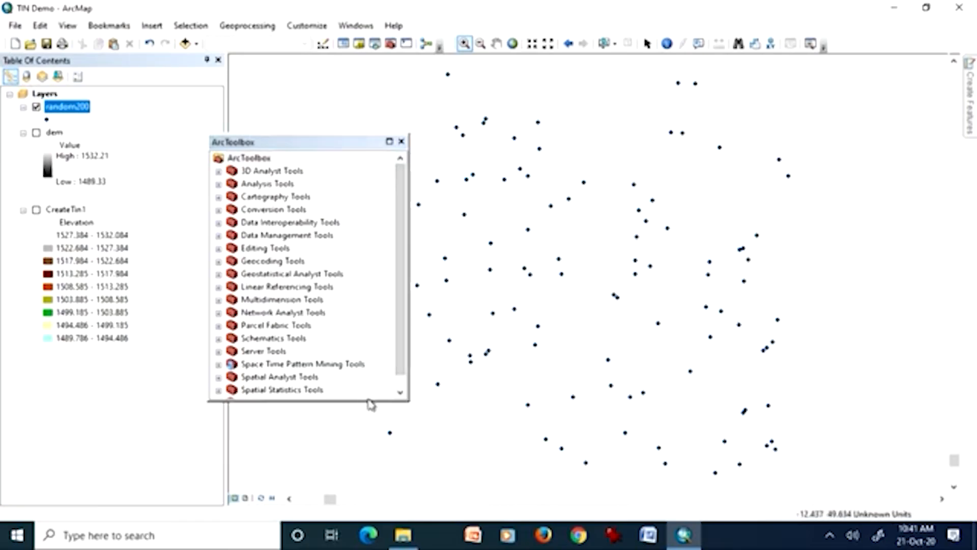
{"action": "left_click_drag", "start_coordinate": [398, 352], "coordinate": [397, 392]}
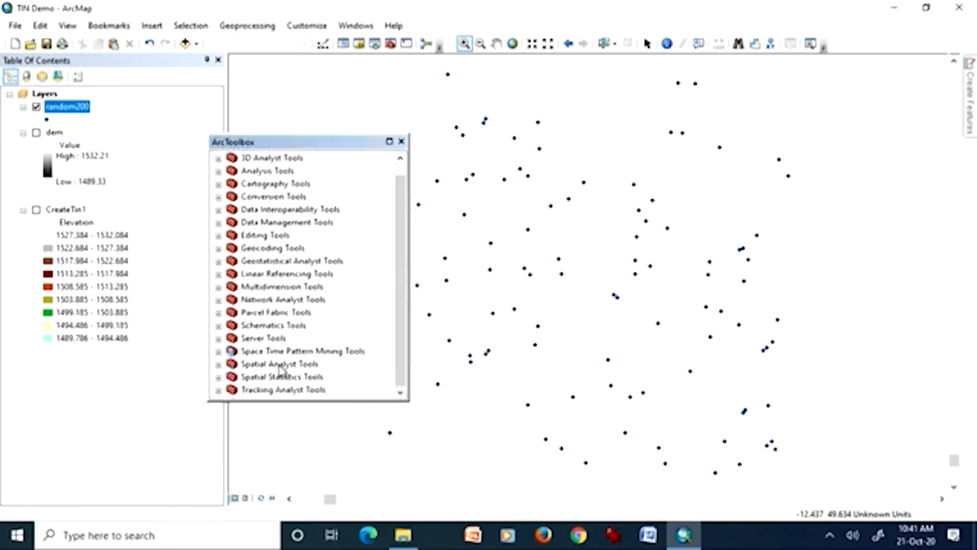
{"action": "left_click", "coordinate": [219, 365]}
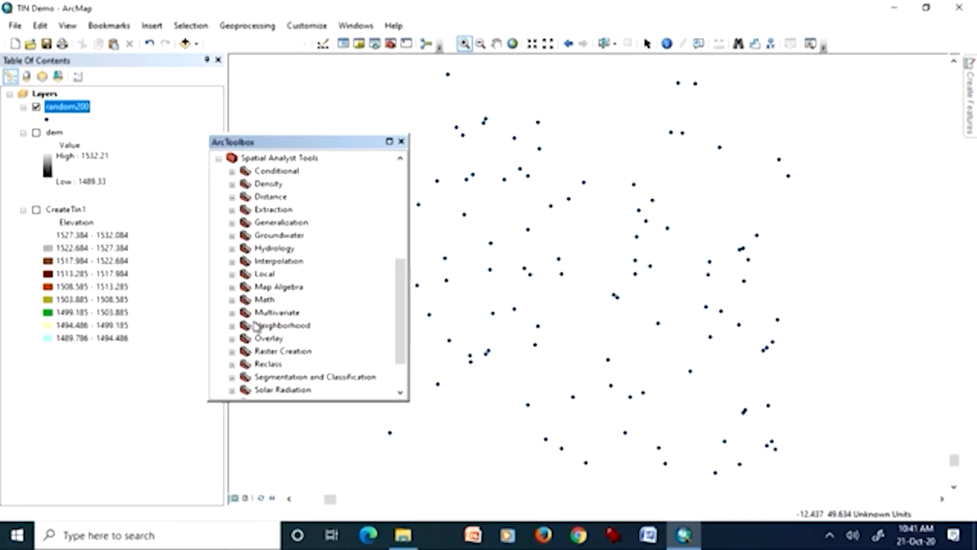
View the Spatial Analyst Surface toolset, then collapse it and expand the Interpolation toolset.
{"action": "scroll", "coordinate": [256, 326], "scroll_direction": "down", "scroll_amount": 2}
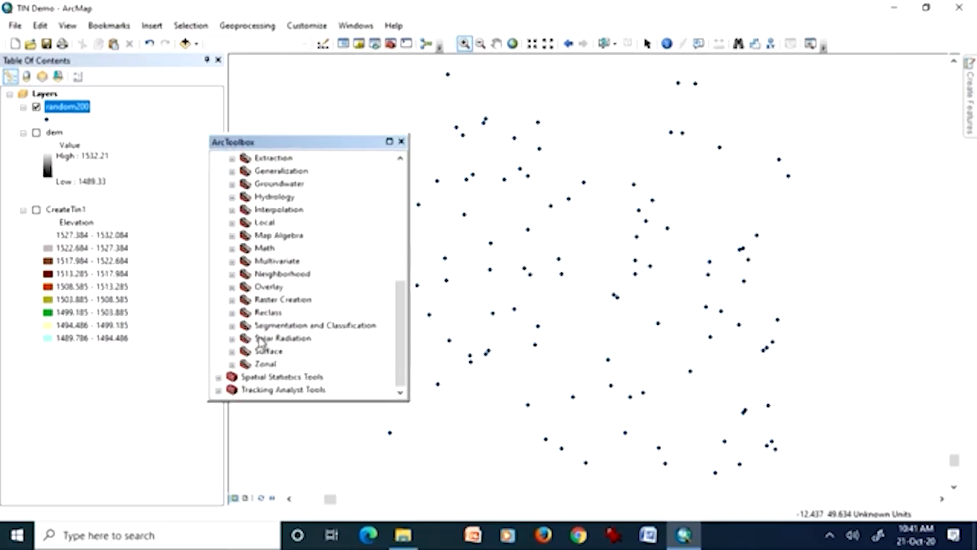
{"action": "left_click", "coordinate": [232, 352]}
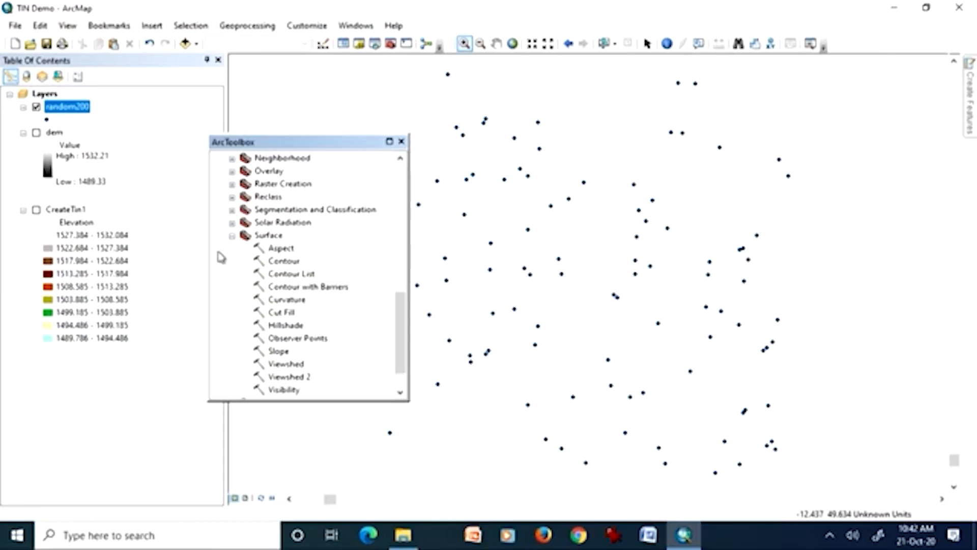
{"action": "left_click", "coordinate": [232, 235]}
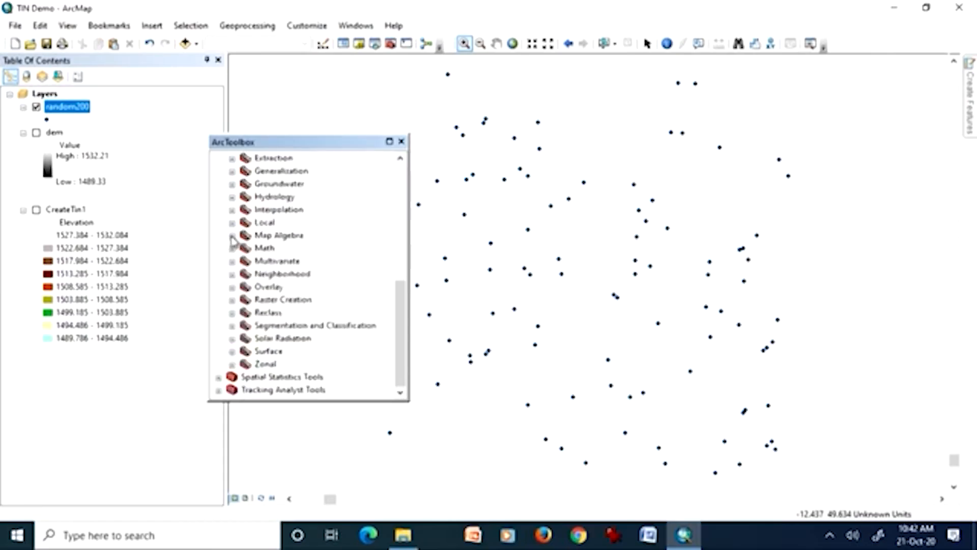
{"action": "left_click", "coordinate": [232, 210]}
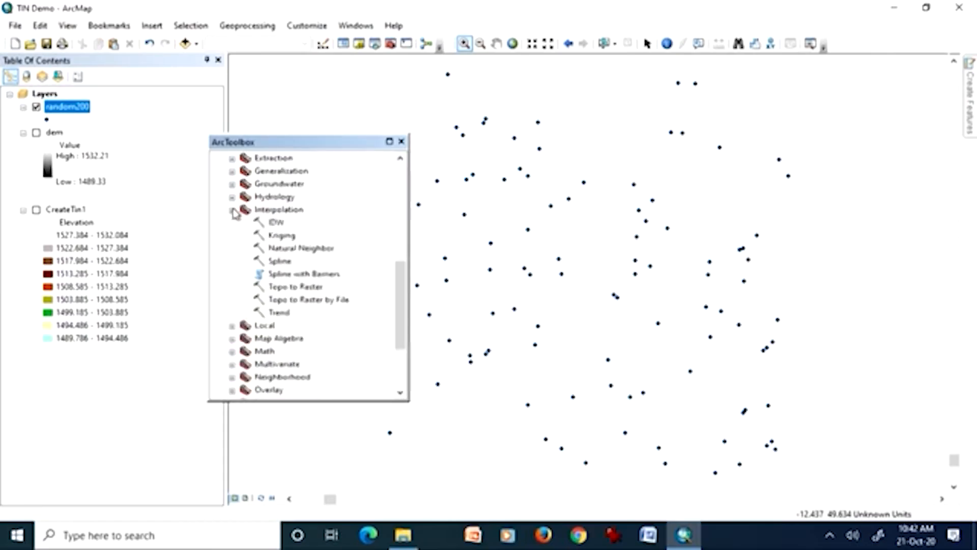
Open the IDW tool, choose random200 as the input point features, and close the security warning raised at the Z value field.
{"action": "double_click", "coordinate": [275, 222]}
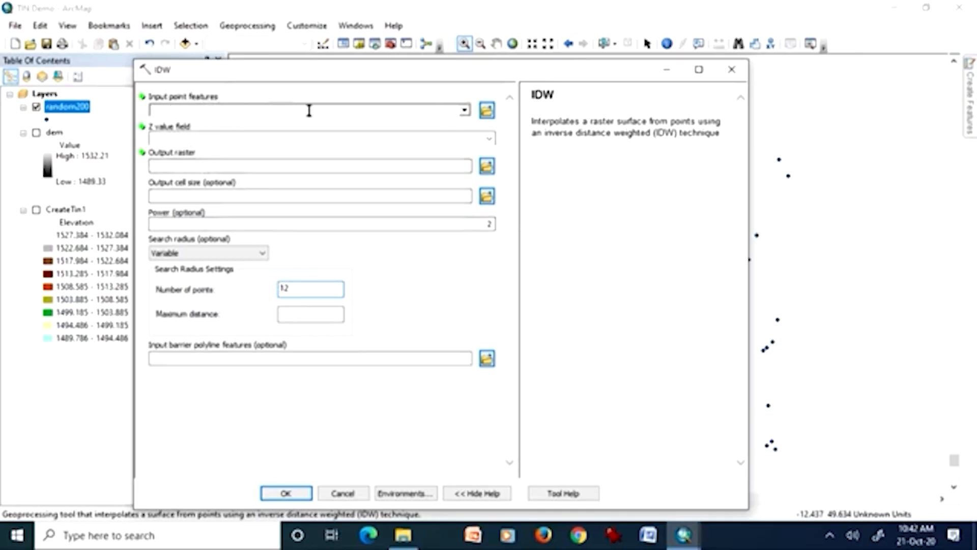
{"action": "left_click", "coordinate": [464, 111]}
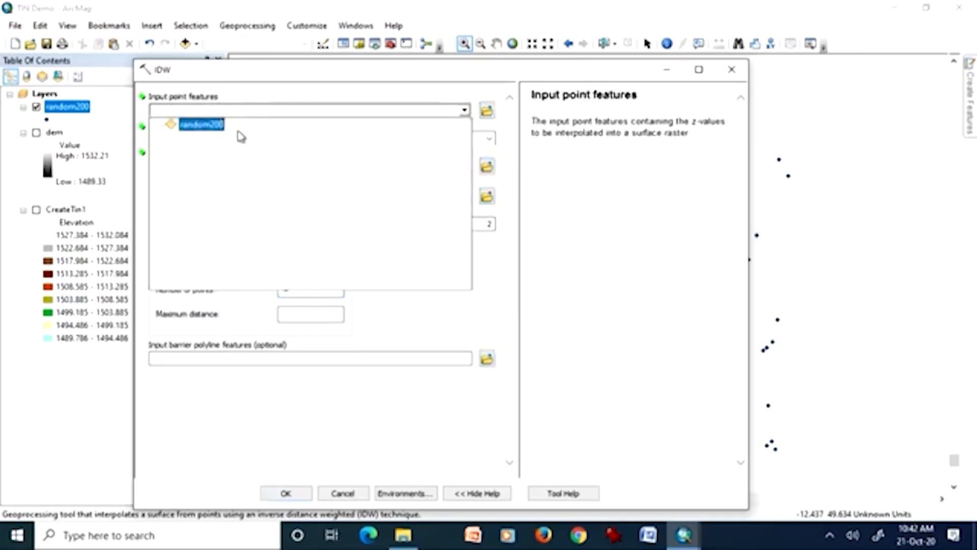
{"action": "left_click", "coordinate": [216, 125]}
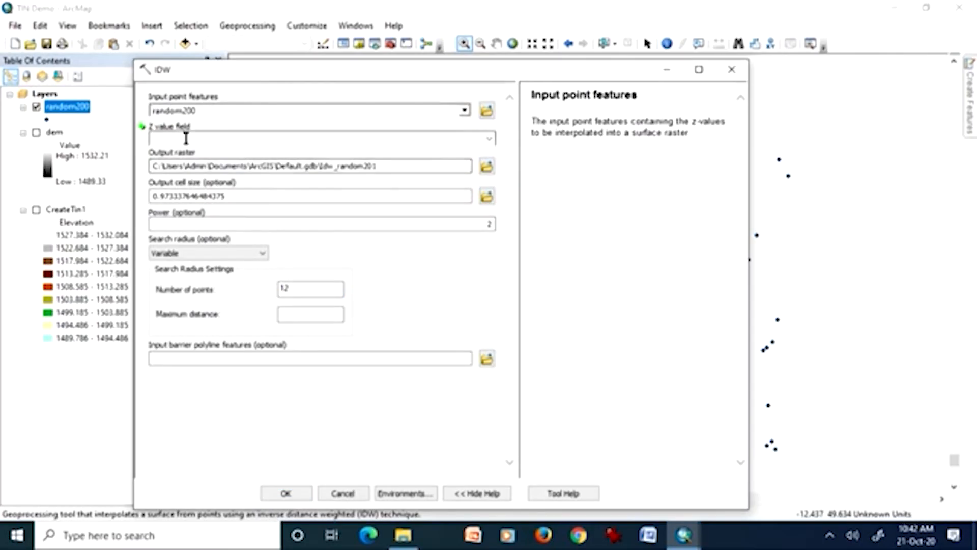
{"action": "left_click", "coordinate": [490, 139]}
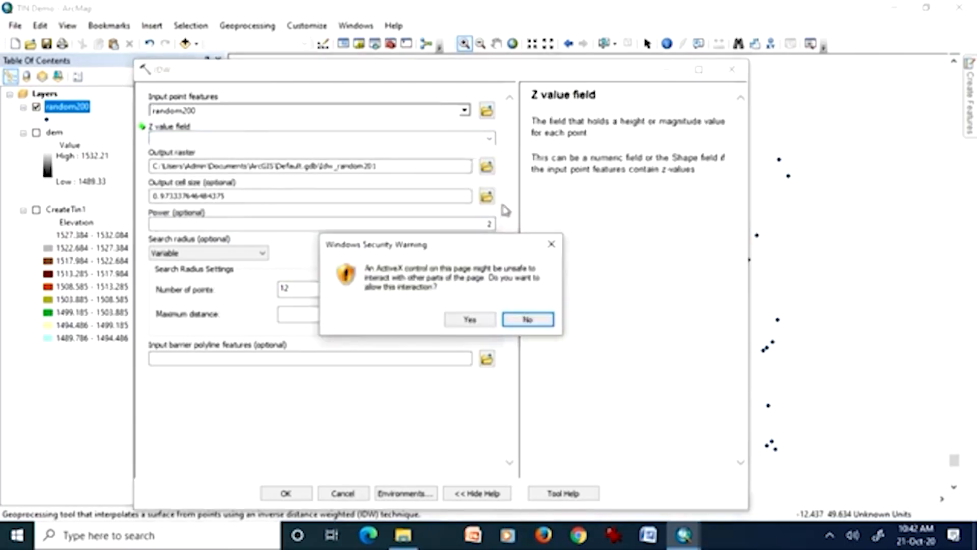
{"action": "left_click", "coordinate": [552, 244]}
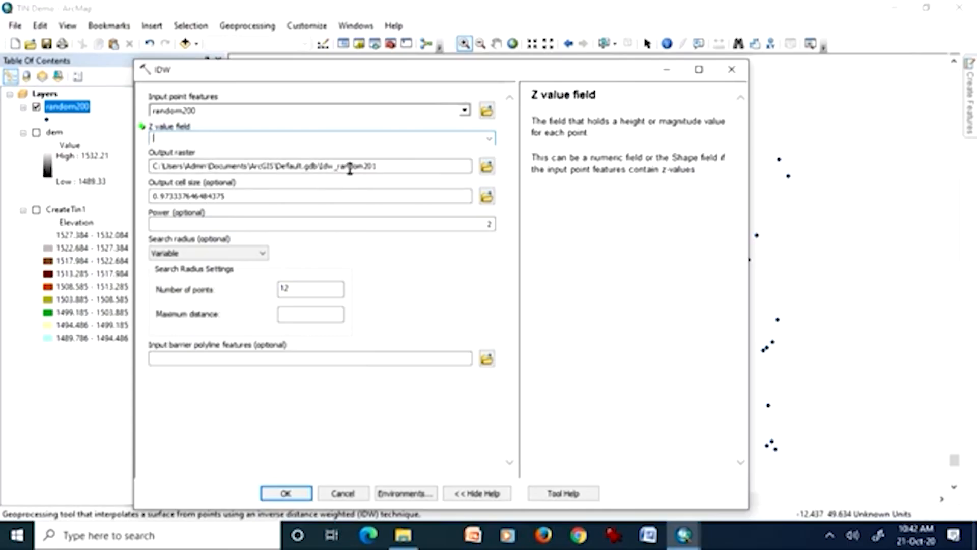
Review the IDW output cell size, power, Fixed search radius and barrier polyline parameters, then cancel the tool.
{"action": "left_click_drag", "start_coordinate": [239, 196], "coordinate": [153, 195]}
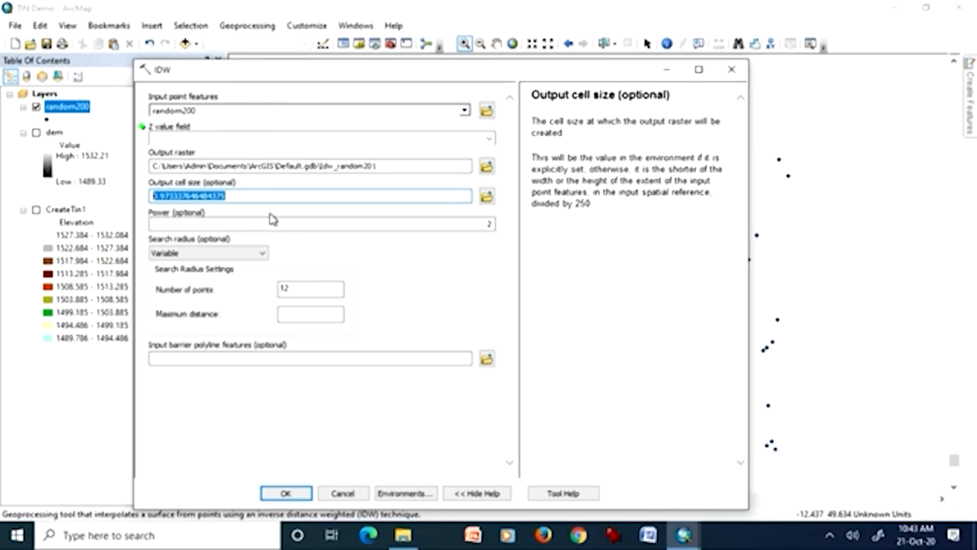
{"action": "left_click", "coordinate": [254, 196]}
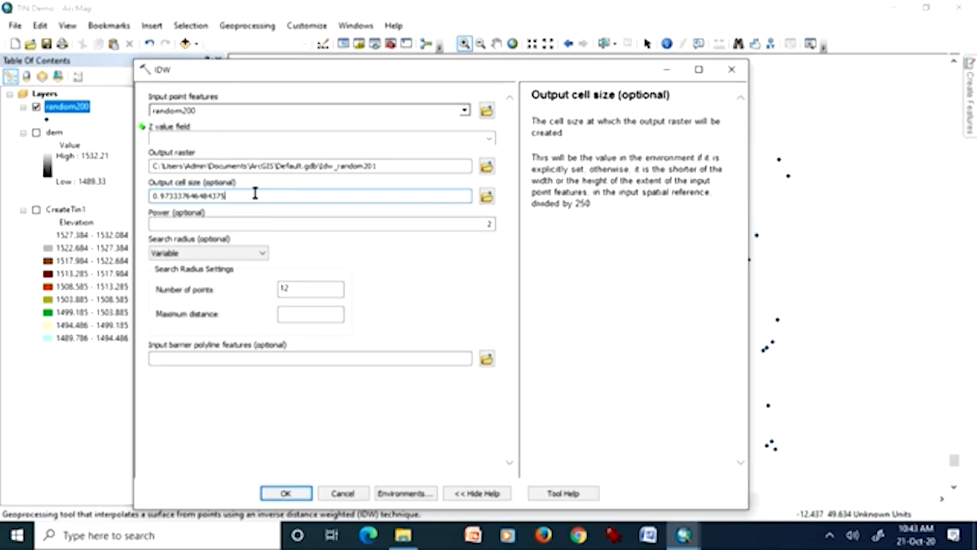
{"action": "left_click", "coordinate": [395, 224]}
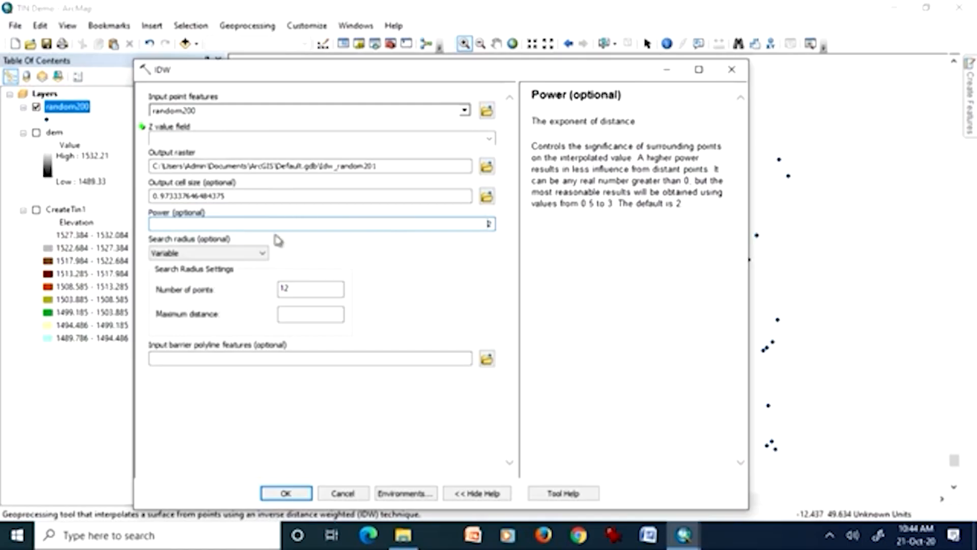
{"action": "left_click", "coordinate": [262, 255]}
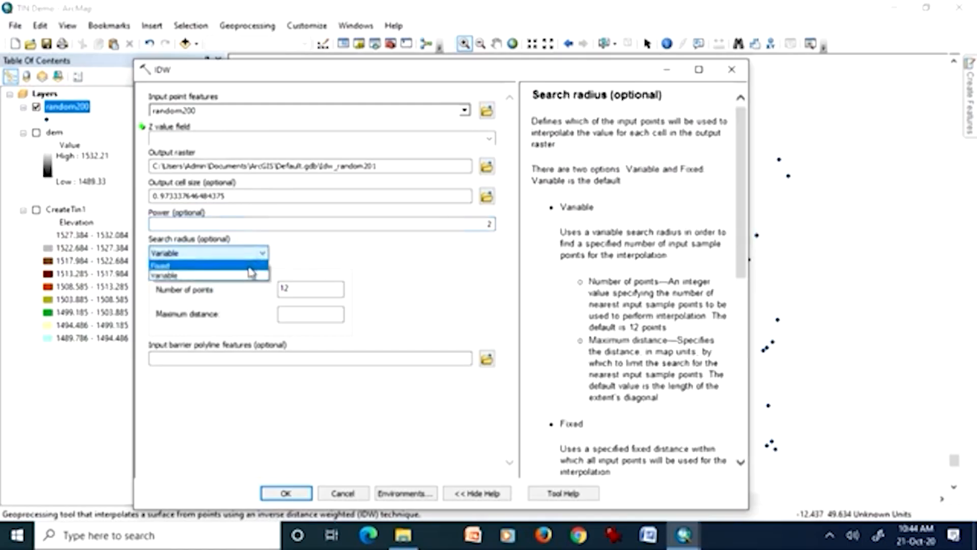
{"action": "left_click", "coordinate": [249, 267]}
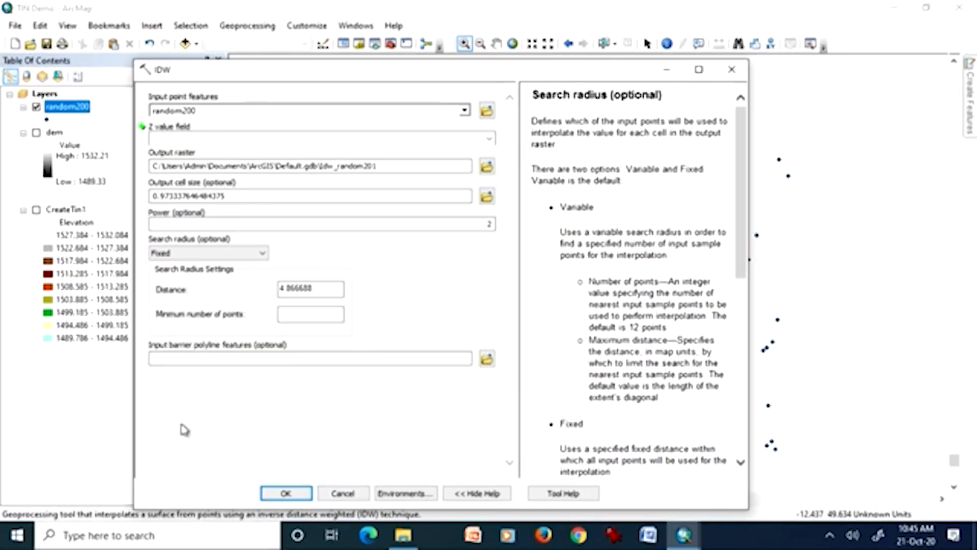
{"action": "left_click", "coordinate": [186, 363]}
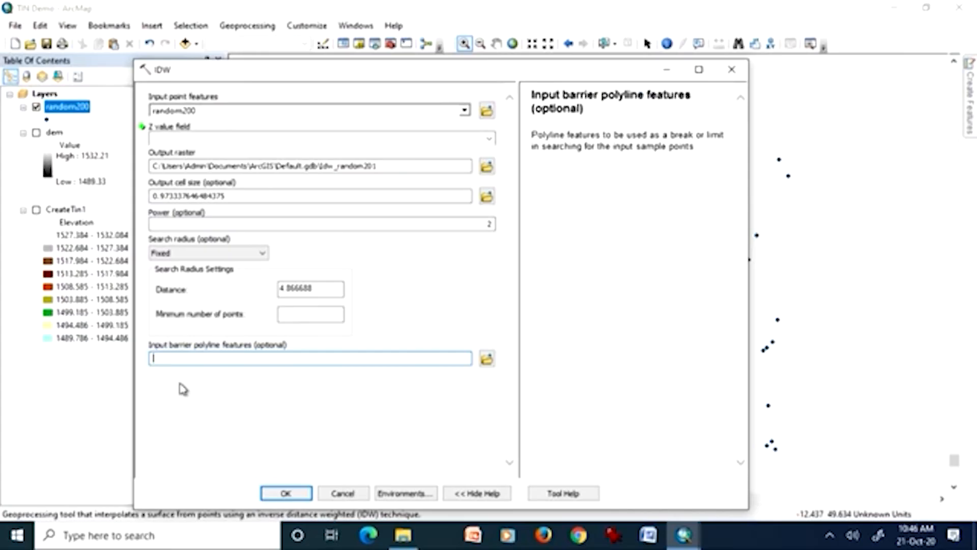
{"action": "left_click", "coordinate": [342, 494]}
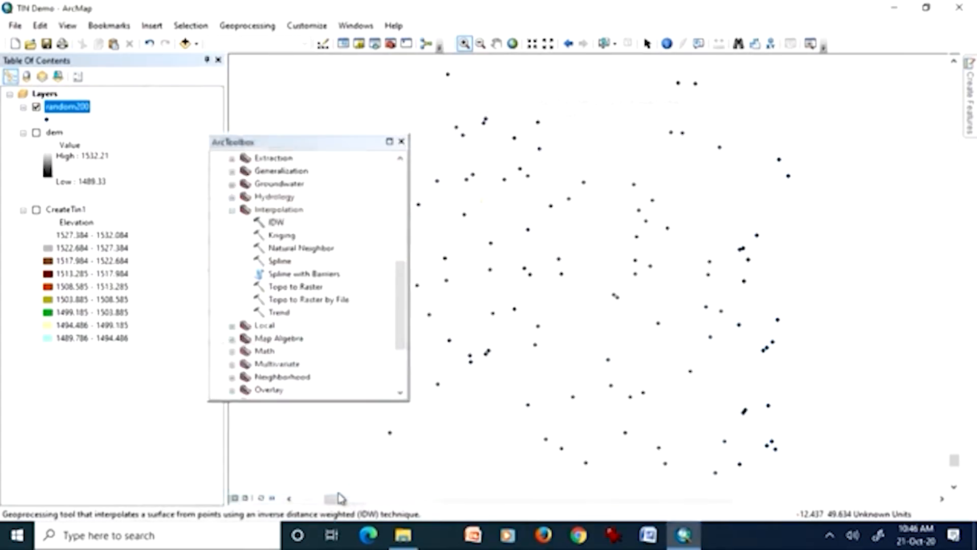
Open the map document Different Spatial Resolutions of DEMs without saving TIN Demo, and close the ArcToolbox window.
{"action": "left_click", "coordinate": [14, 26]}
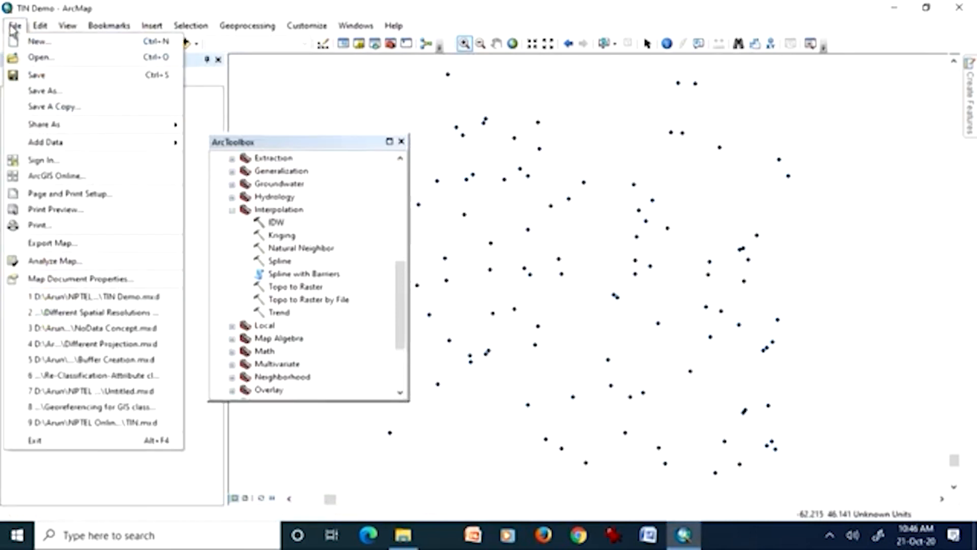
{"action": "left_click", "coordinate": [30, 58]}
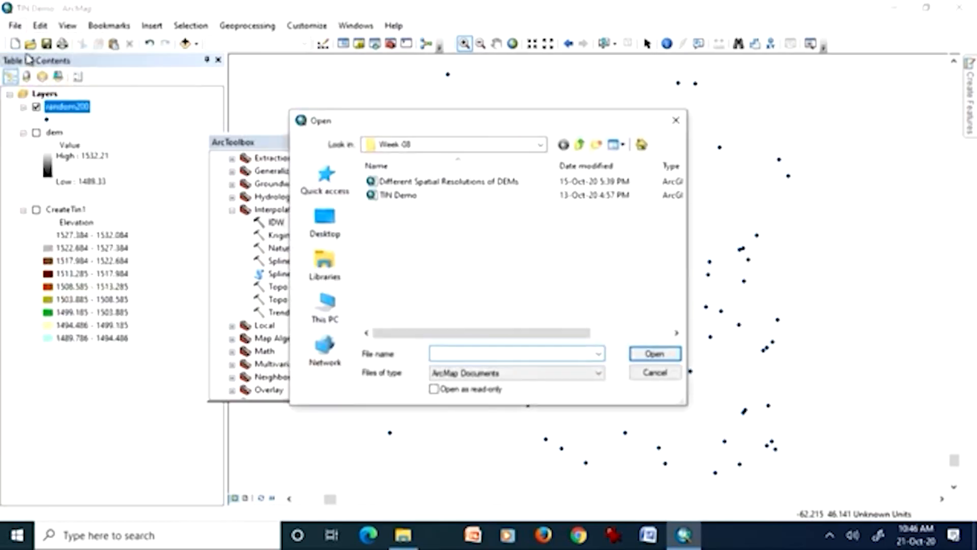
{"action": "double_click", "coordinate": [394, 182]}
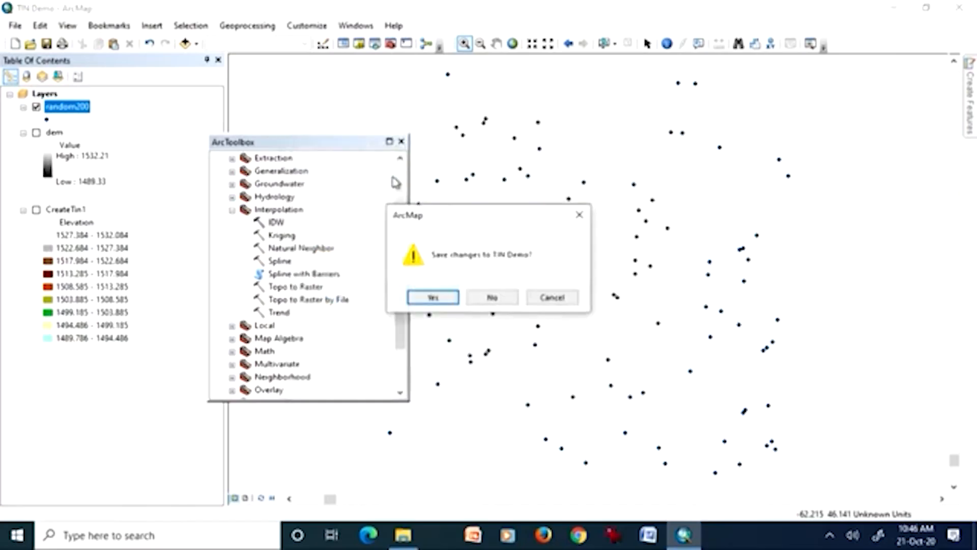
{"action": "left_click", "coordinate": [485, 295]}
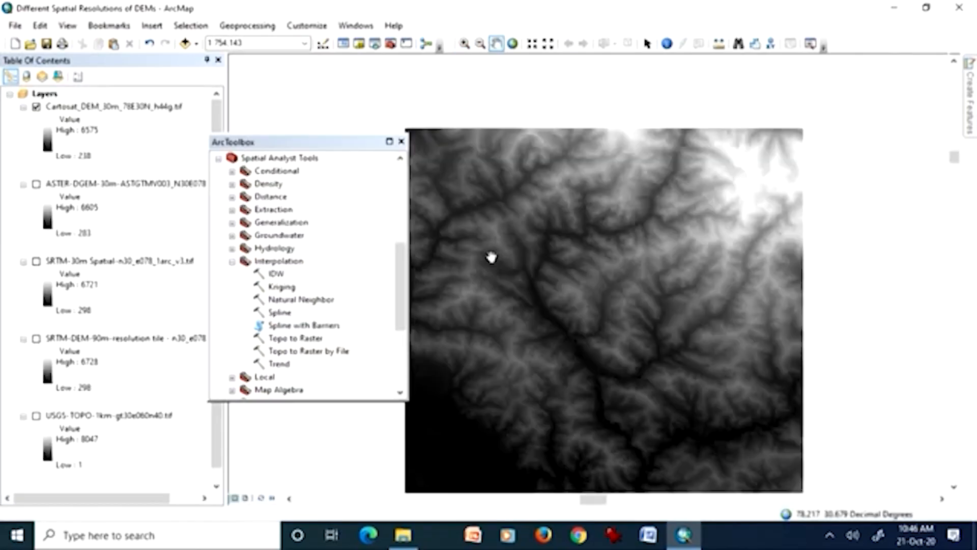
{"action": "left_click", "coordinate": [401, 142]}
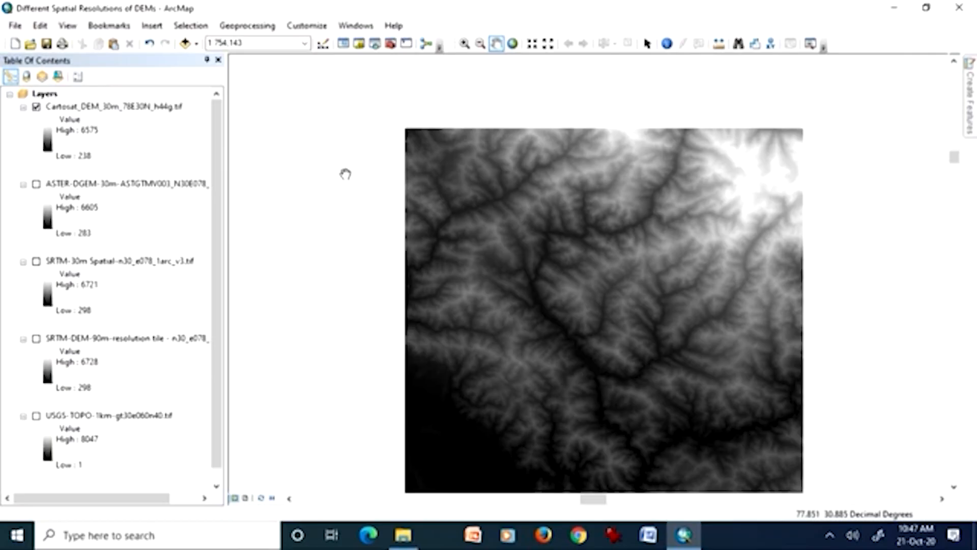
Hide the Cartosat 30 m DEM, display the USGS-TOPO 1 km DEM, and zoom to its full extent.
{"action": "left_click", "coordinate": [38, 108]}
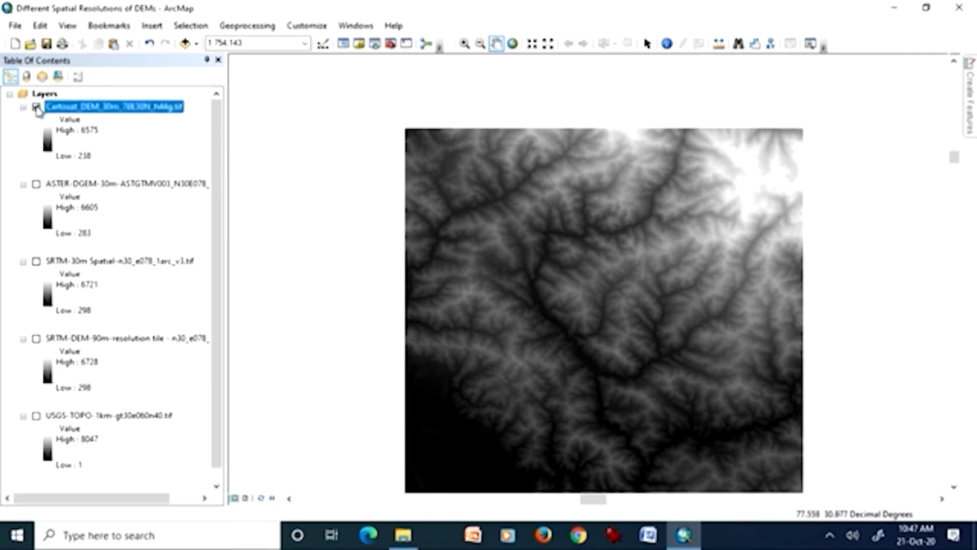
{"action": "left_click", "coordinate": [36, 107]}
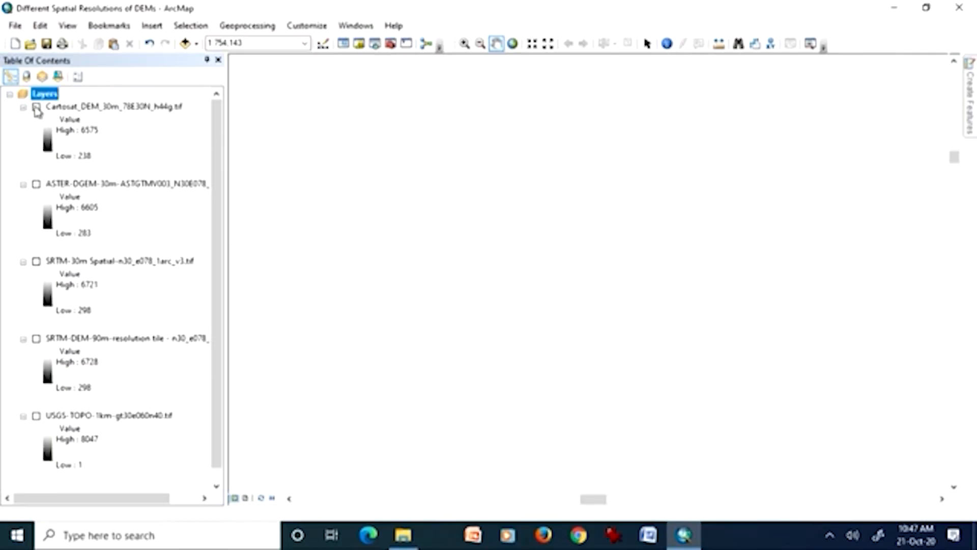
{"action": "left_click", "coordinate": [37, 416]}
{"action": "left_click", "coordinate": [105, 417]}
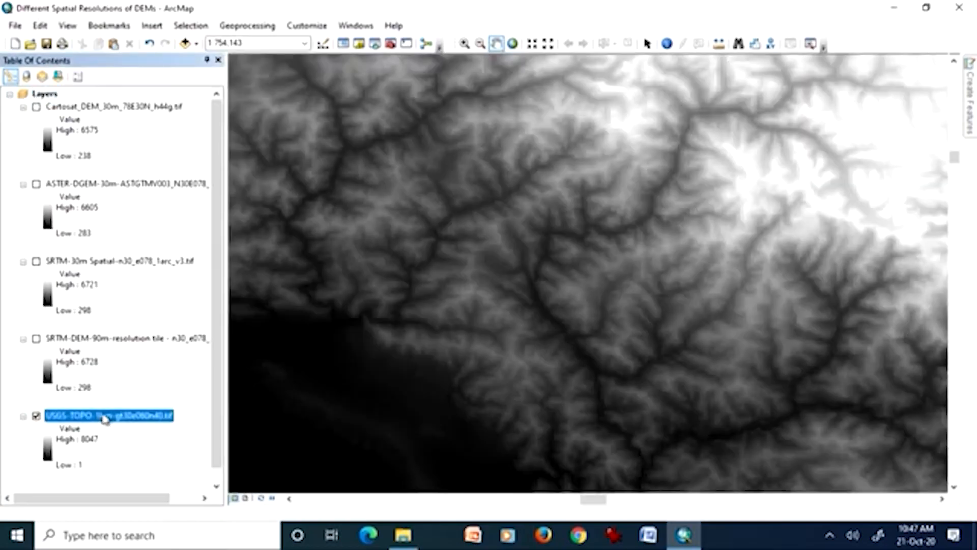
{"action": "right_click", "coordinate": [105, 418]}
{"action": "left_click", "coordinate": [128, 269]}
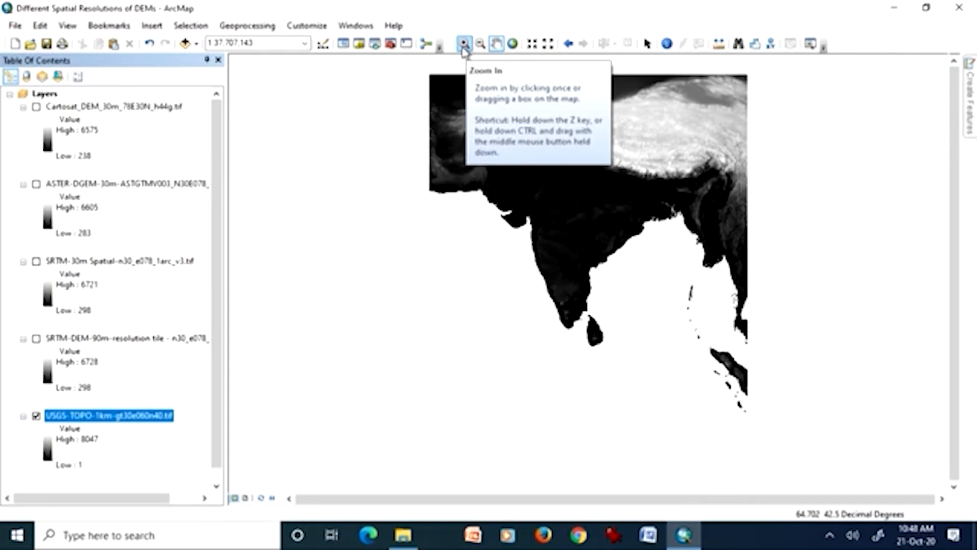
Return to the previous extent and zoom in to about 1:148,000 to examine the USGS-TOPO DEM's individual cells.
{"action": "left_click", "coordinate": [567, 46]}
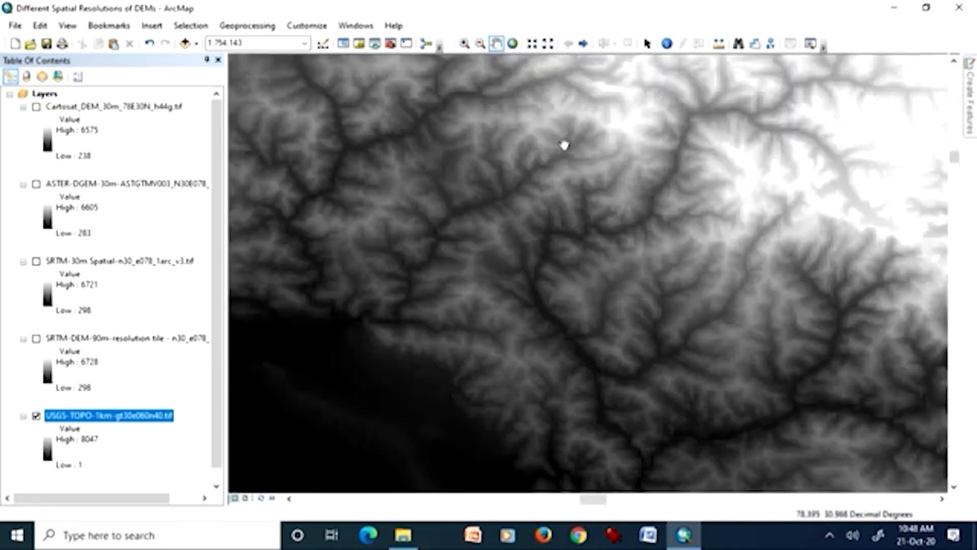
{"action": "mouse_move", "coordinate": [469, 154]}
{"action": "left_mouse_down"}
{"action": "mouse_move", "coordinate": [541, 191]}
{"action": "mouse_move", "coordinate": [482, 160]}
{"action": "left_mouse_up"}
{"action": "left_click", "coordinate": [464, 43]}
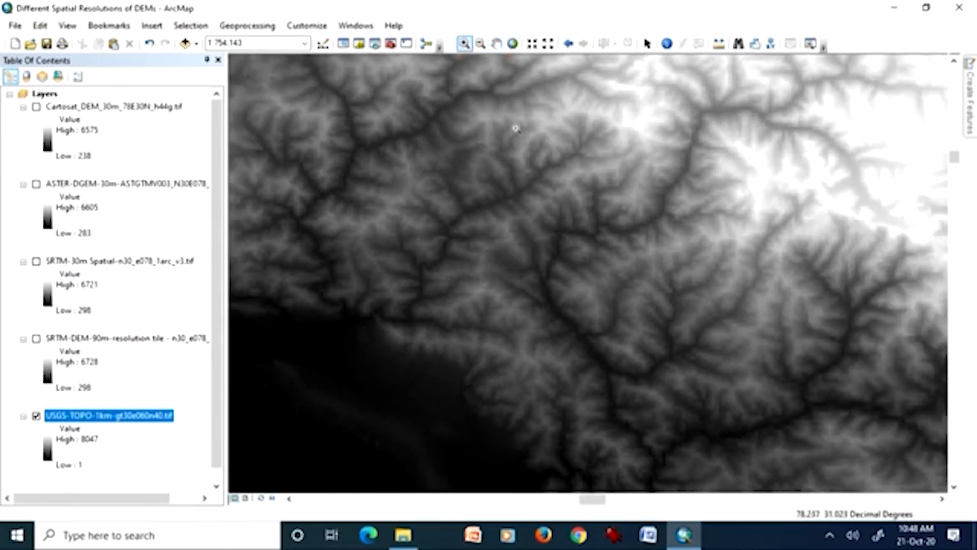
{"action": "left_click", "coordinate": [537, 220]}
{"action": "left_click_drag", "start_coordinate": [500, 163], "coordinate": [625, 271]}
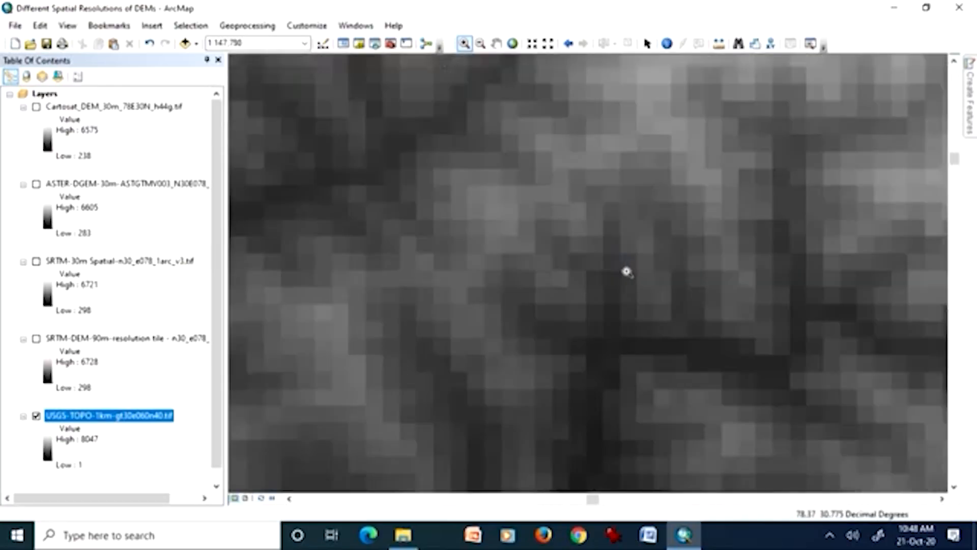
Step back through the previous map extents to the regional view at 1:754,143.
{"action": "right_click", "coordinate": [154, 413]}
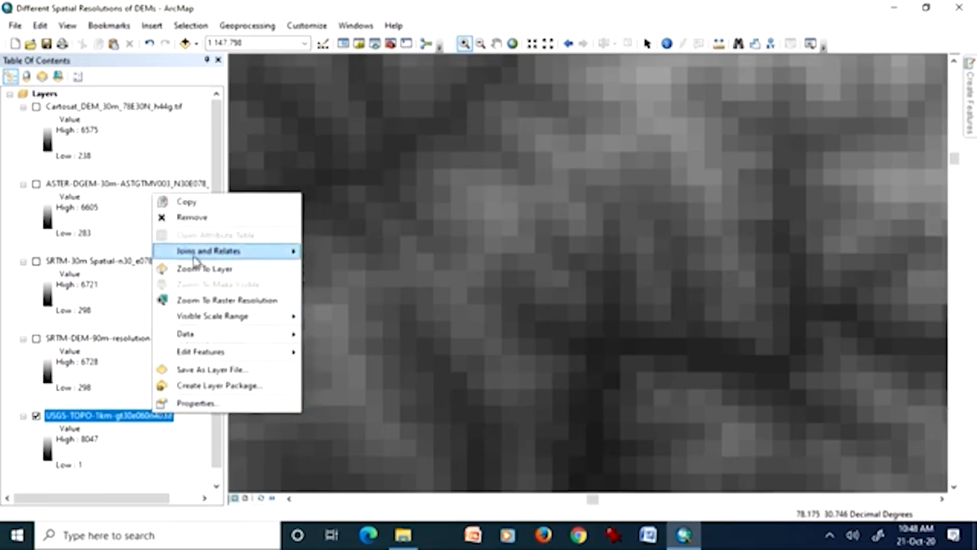
{"action": "left_click", "coordinate": [569, 45]}
{"action": "left_click", "coordinate": [569, 44]}
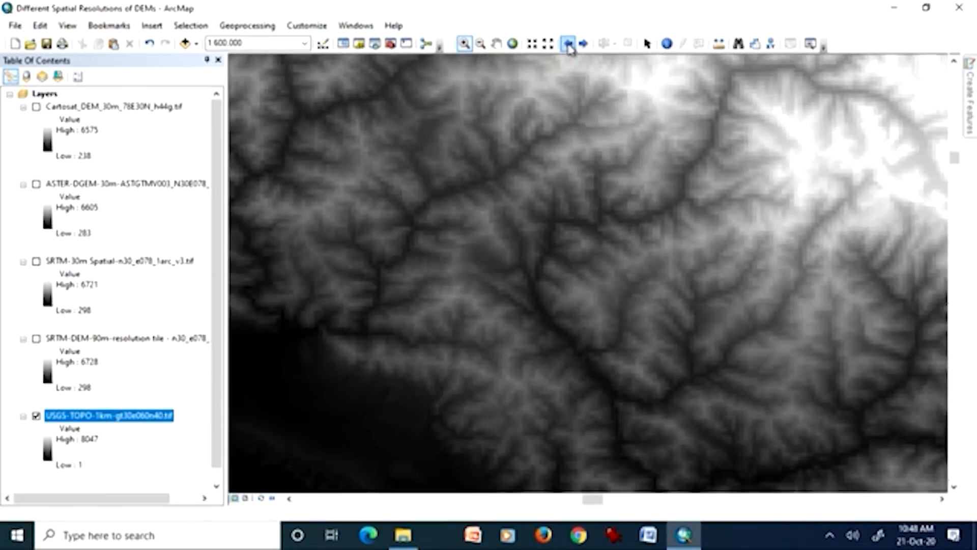
{"action": "left_click", "coordinate": [568, 45]}
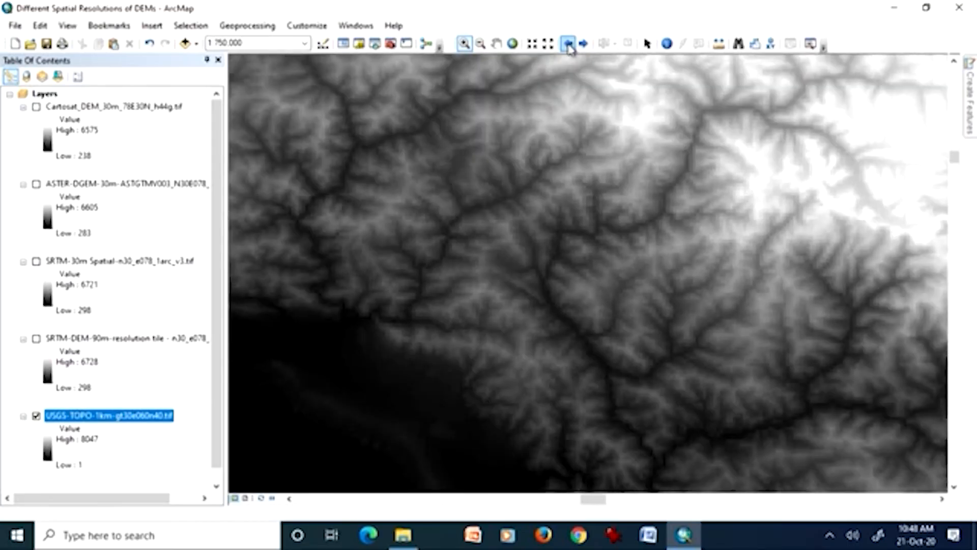
{"action": "left_click", "coordinate": [569, 44]}
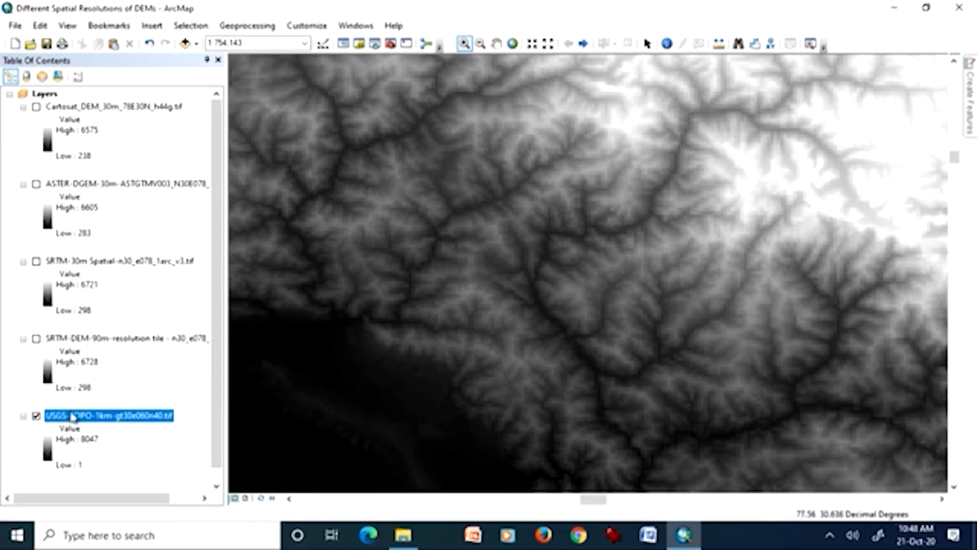
Zoom to the full extent of the USGS-TOPO 1 km DEM and turn on the SRTM 90 m DEM layer.
{"action": "right_click", "coordinate": [73, 417]}
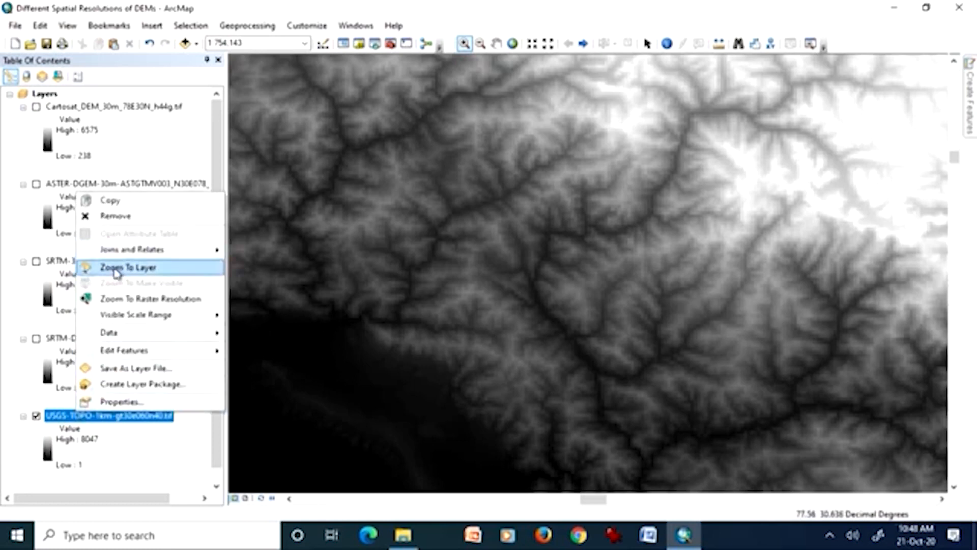
{"action": "left_click", "coordinate": [117, 269]}
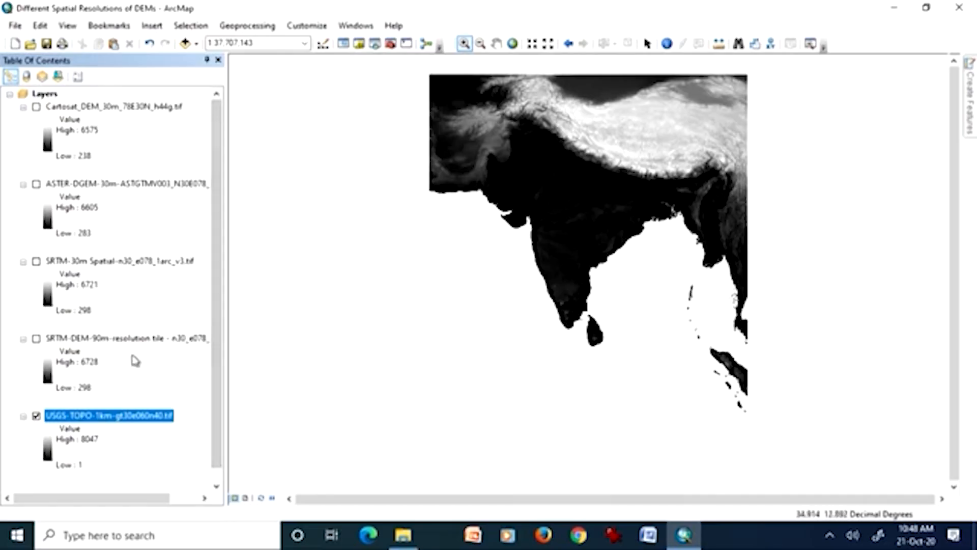
{"action": "left_click", "coordinate": [36, 339]}
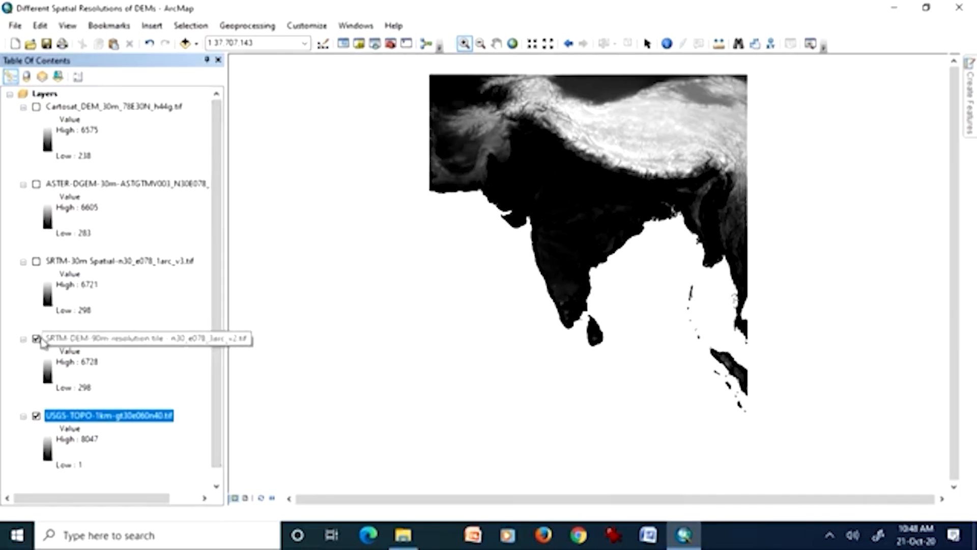
Zoom to the SRTM 90 m DEM's extent and zoom out to 1:1,000,000.
{"action": "right_click", "coordinate": [127, 338]}
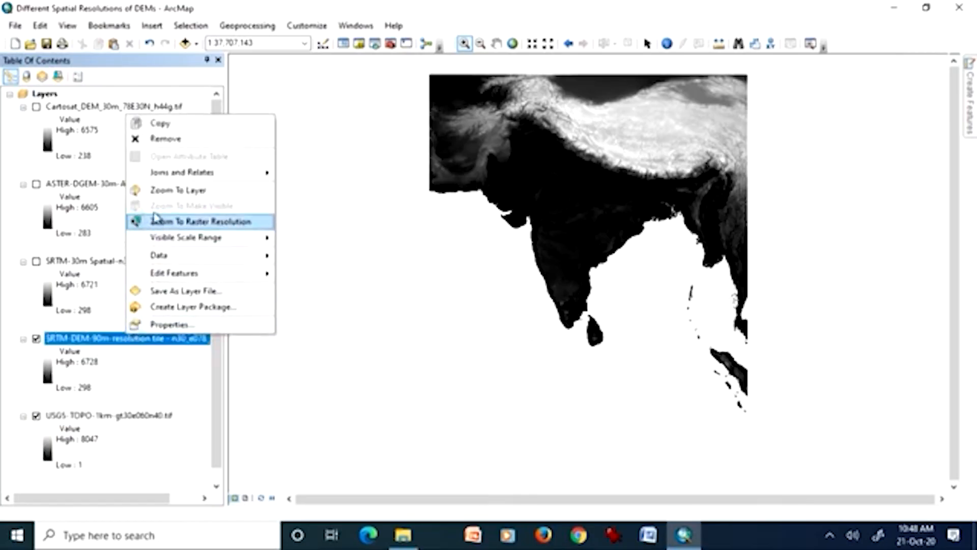
{"action": "left_click", "coordinate": [162, 190]}
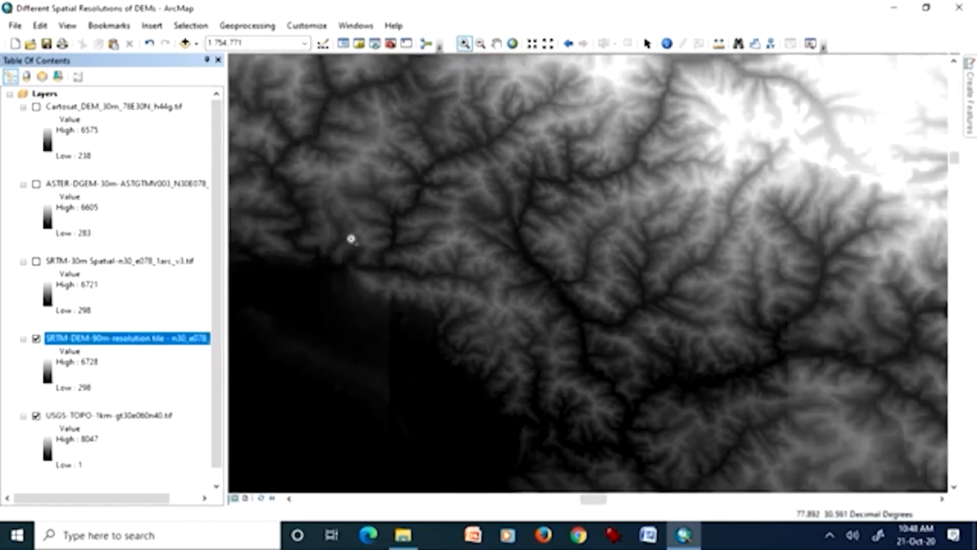
{"action": "left_click", "coordinate": [480, 44]}
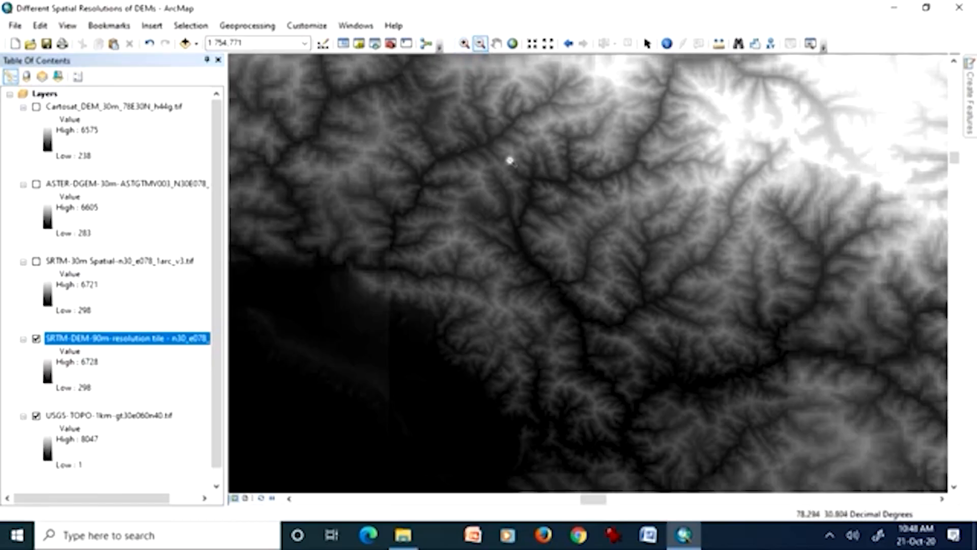
{"action": "left_click", "coordinate": [521, 200]}
{"action": "left_click", "coordinate": [533, 225]}
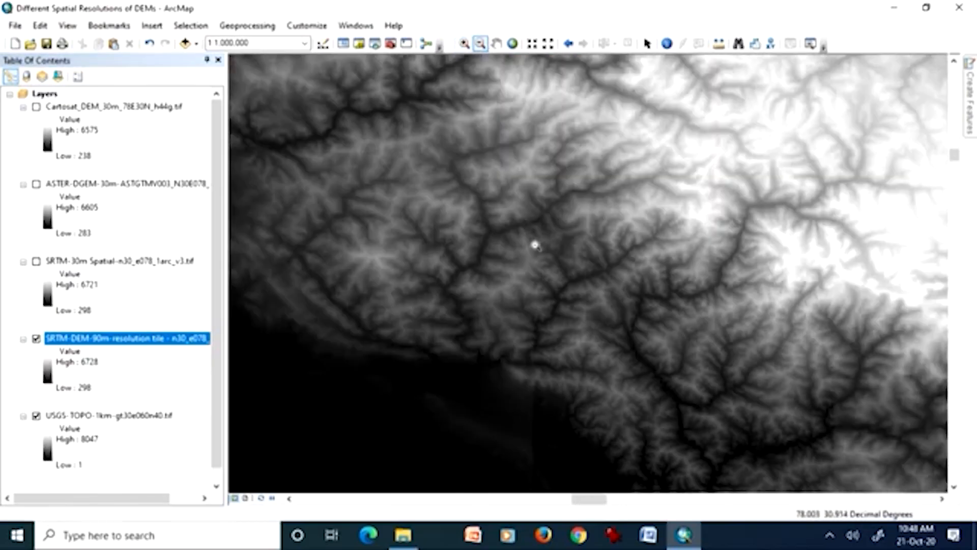
Hide the USGS-TOPO 1 km DEM and centre the SRTM 90 m tile in the map view.
{"action": "left_click", "coordinate": [36, 416]}
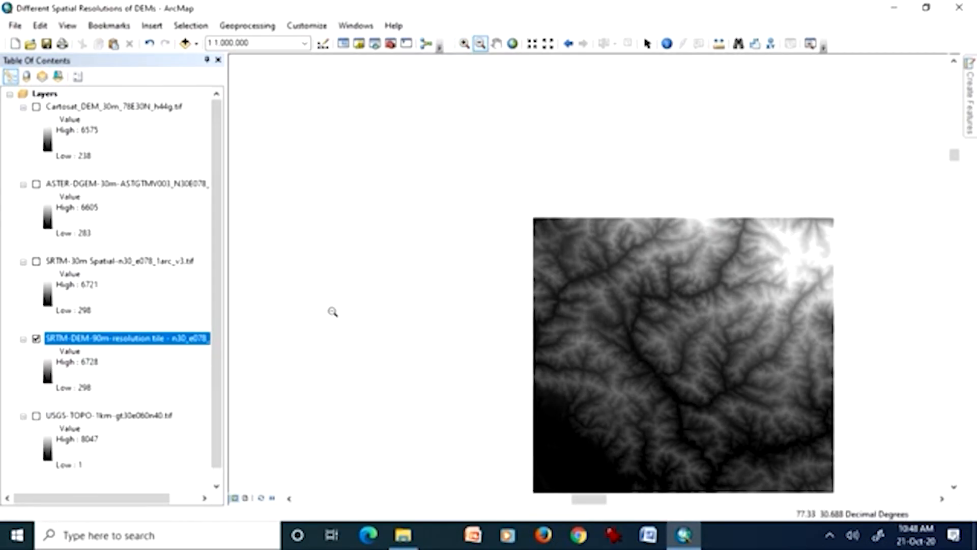
{"action": "left_click", "coordinate": [497, 43]}
{"action": "left_click_drag", "start_coordinate": [599, 251], "coordinate": [479, 182]}
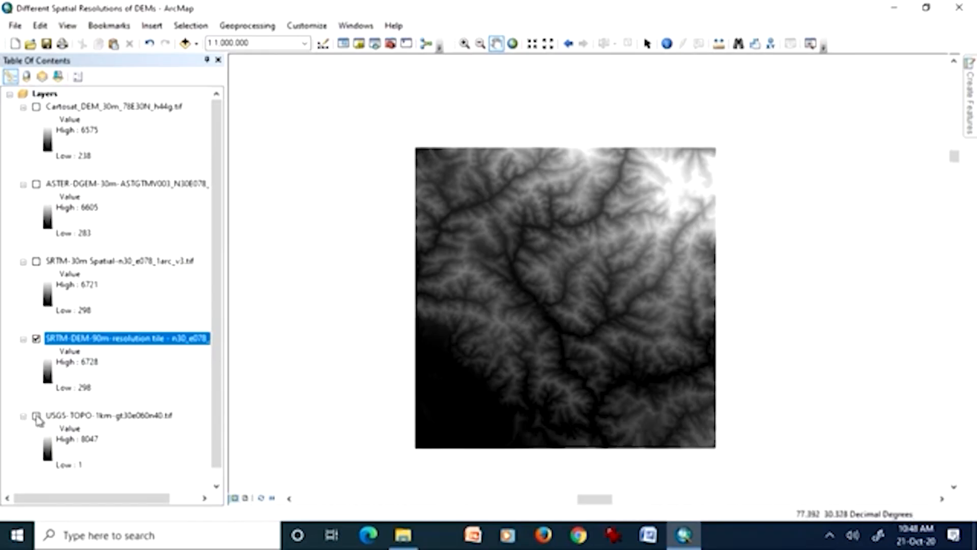
{"action": "left_click", "coordinate": [49, 450]}
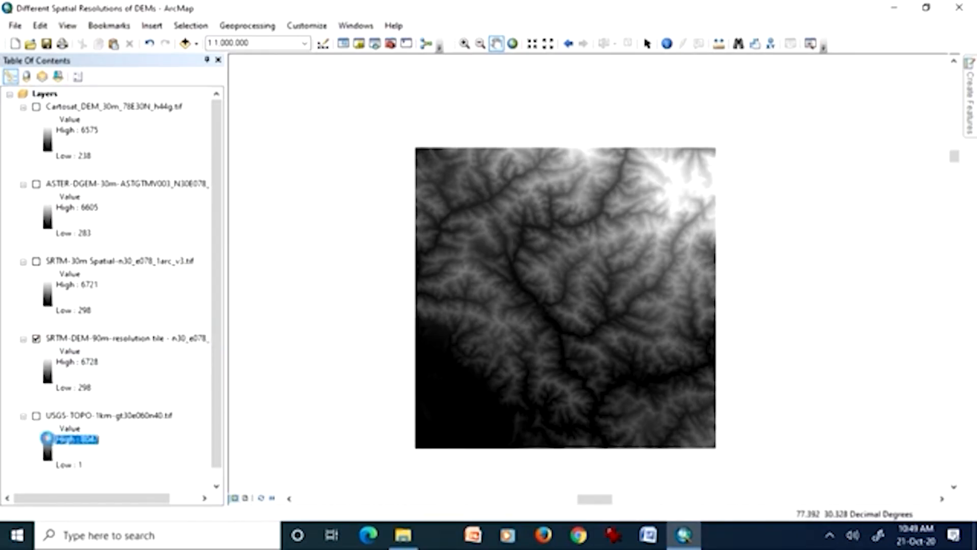
{"action": "left_click", "coordinate": [173, 482]}
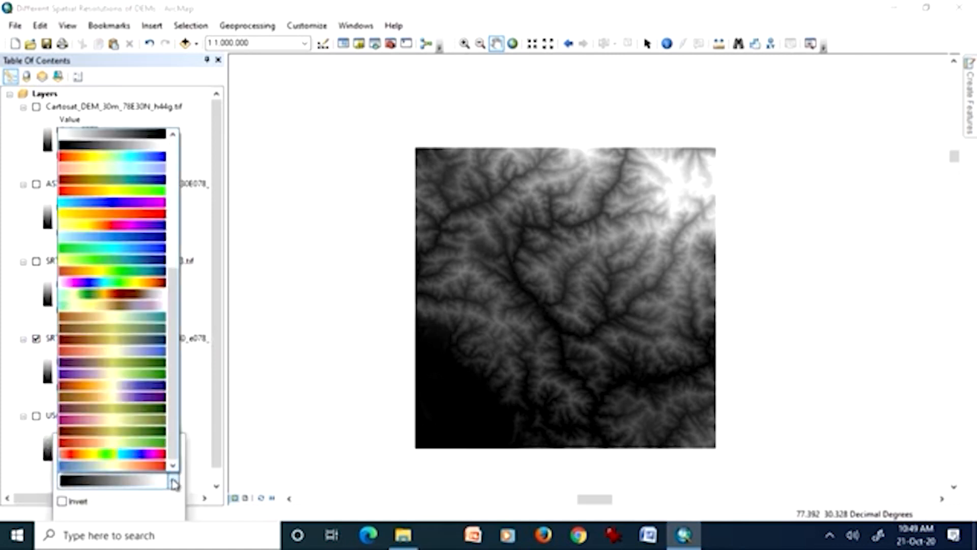
{"action": "left_click", "coordinate": [141, 283]}
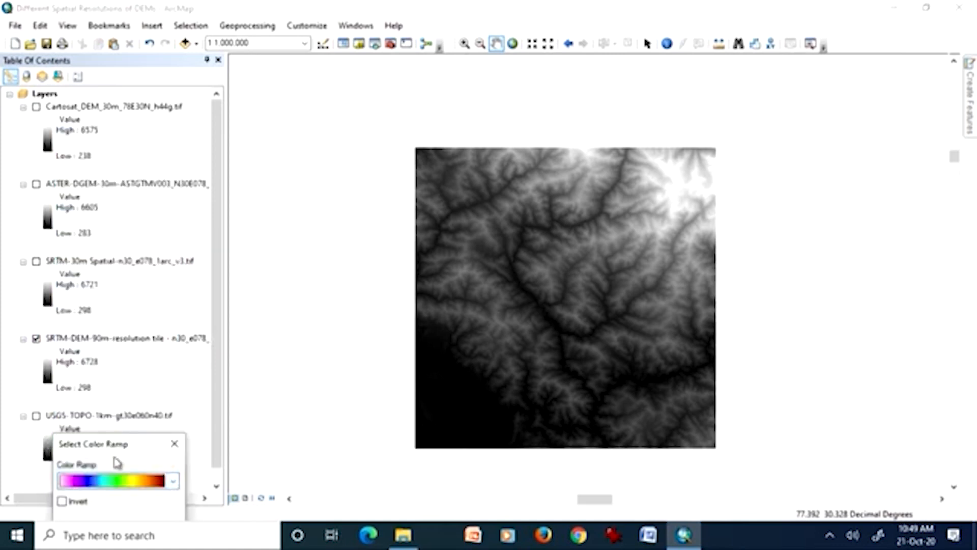
{"action": "left_click", "coordinate": [175, 444]}
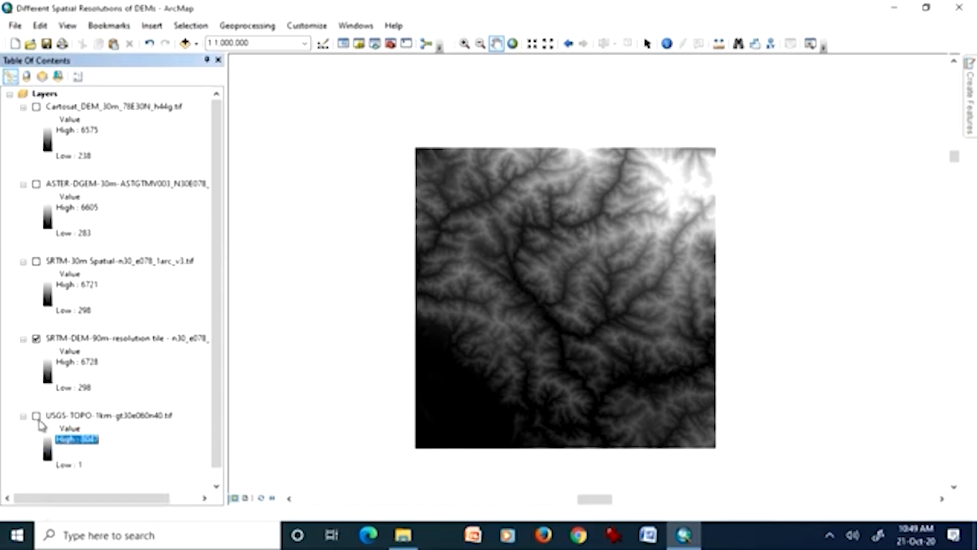
Apply the pink-to-dark-red spectrum color ramp to the USGS-TOPO 1 km DEM and turn that layer on.
{"action": "left_click", "coordinate": [49, 452]}
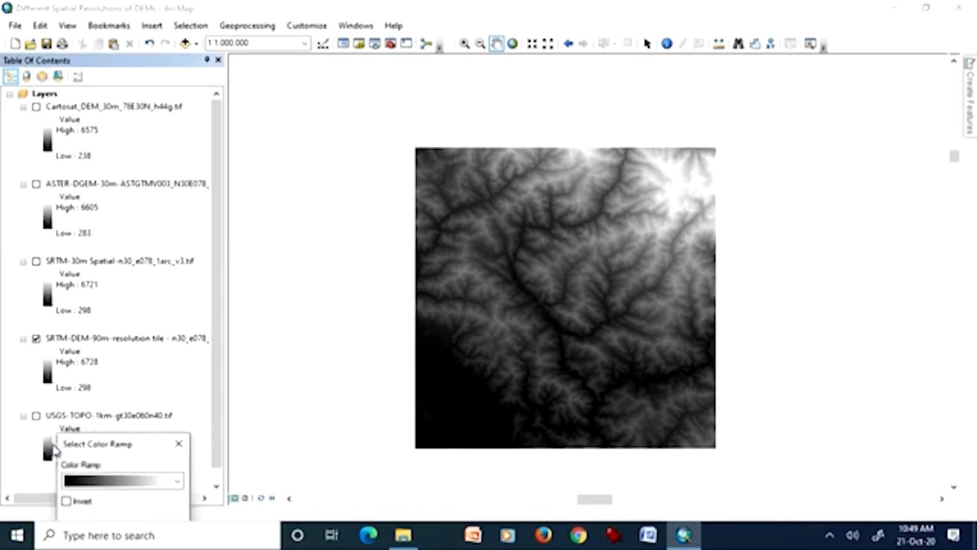
{"action": "left_click", "coordinate": [176, 482]}
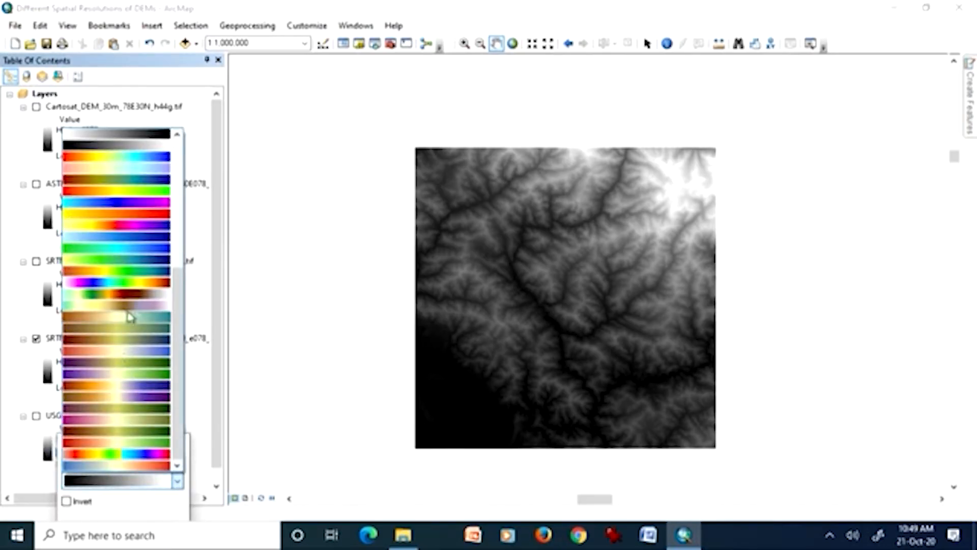
{"action": "left_click", "coordinate": [134, 284]}
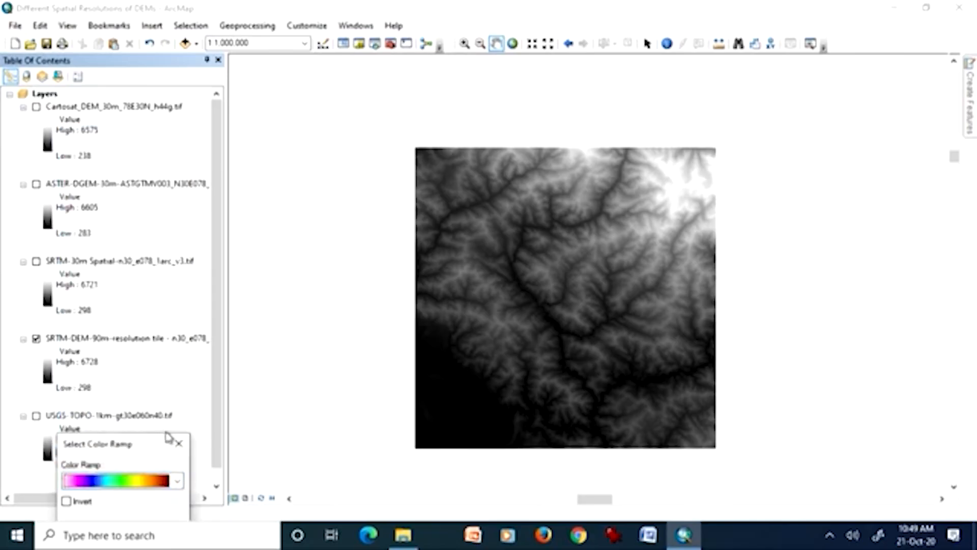
{"action": "left_click_drag", "start_coordinate": [115, 447], "coordinate": [161, 361]}
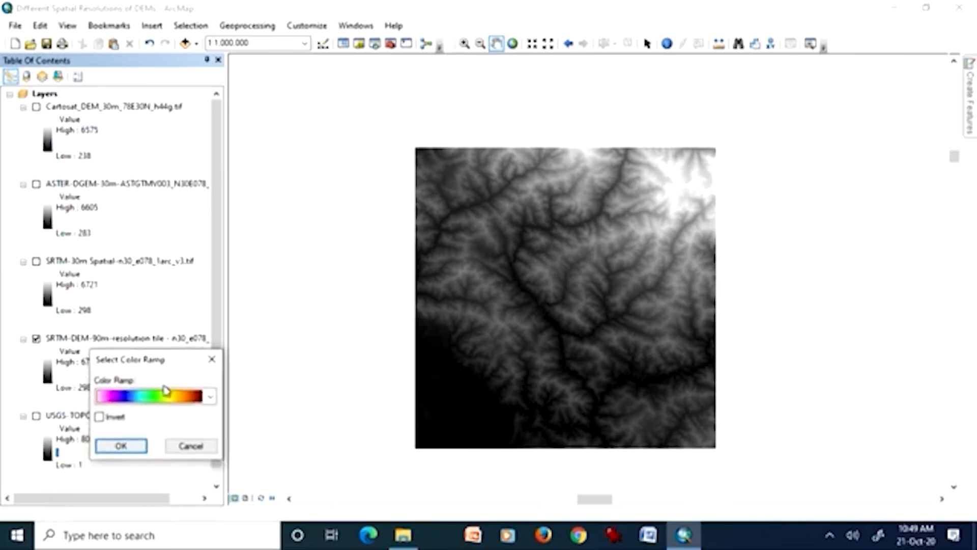
{"action": "left_click", "coordinate": [122, 447]}
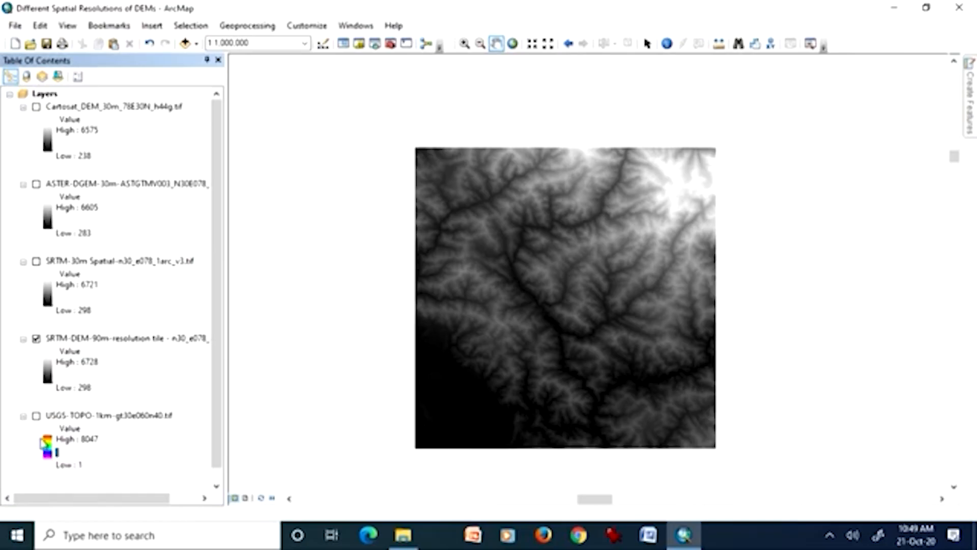
{"action": "left_click", "coordinate": [37, 416]}
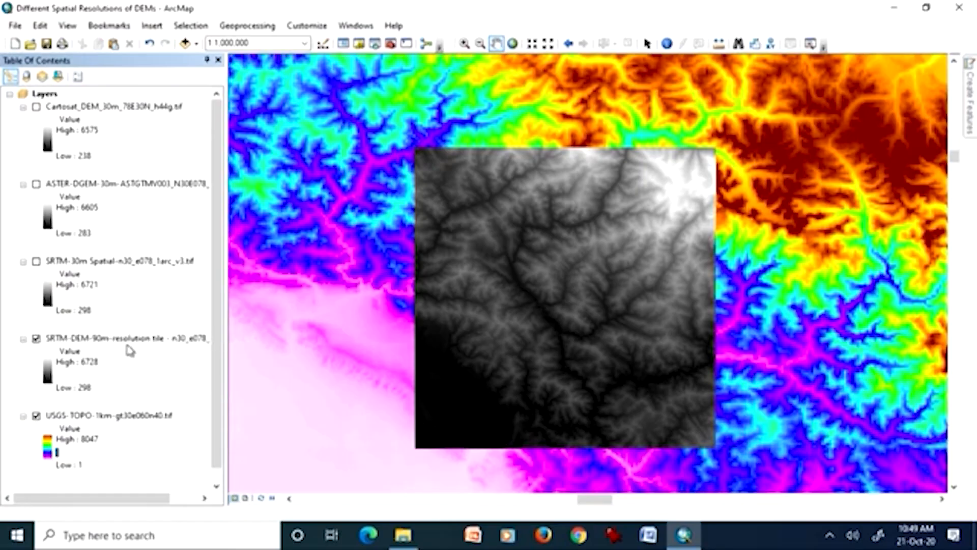
Zoom in on the SRTM 90 m tile's eastern edge and give that DEM the same pink-to-dark-red spectrum color ramp.
{"action": "left_click", "coordinate": [464, 43]}
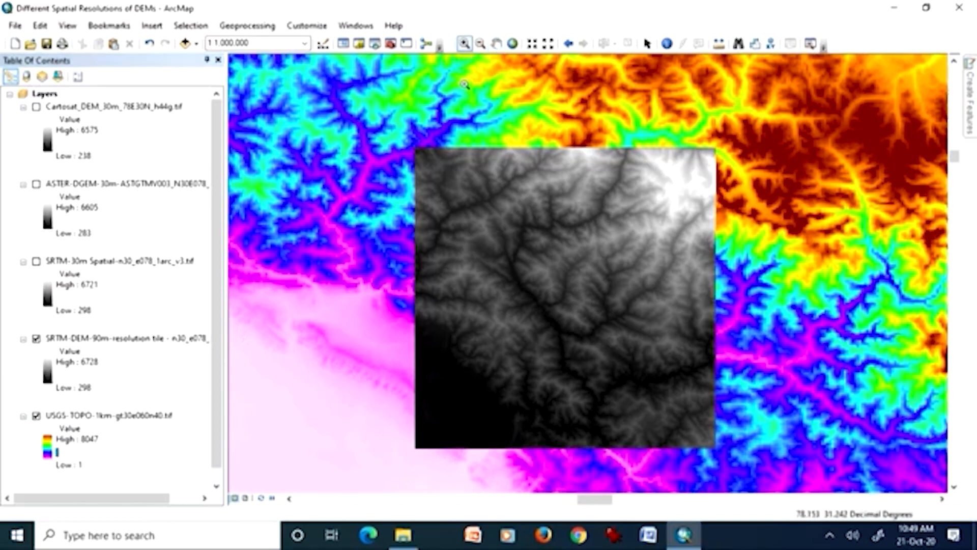
{"action": "left_click_drag", "start_coordinate": [665, 337], "coordinate": [739, 397]}
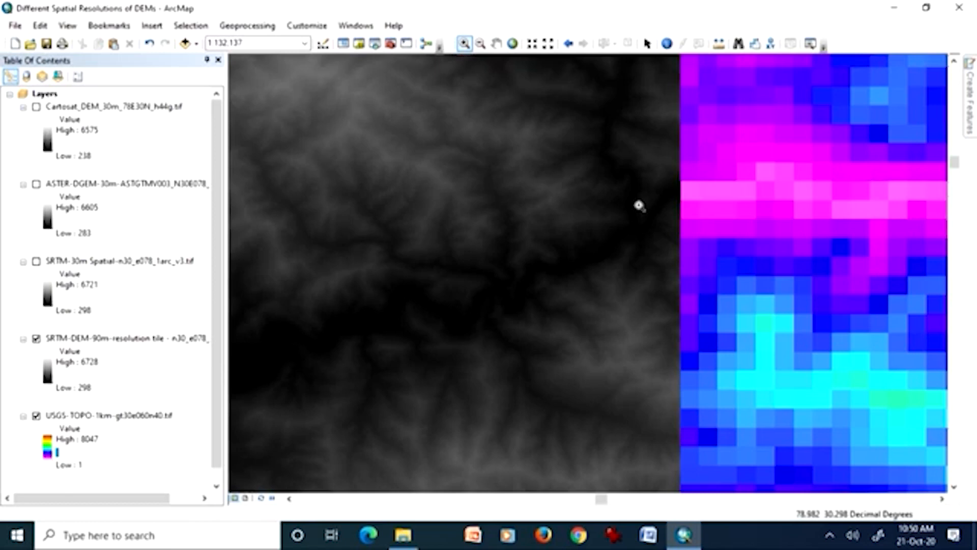
{"action": "left_click", "coordinate": [48, 372]}
{"action": "left_click", "coordinate": [174, 419]}
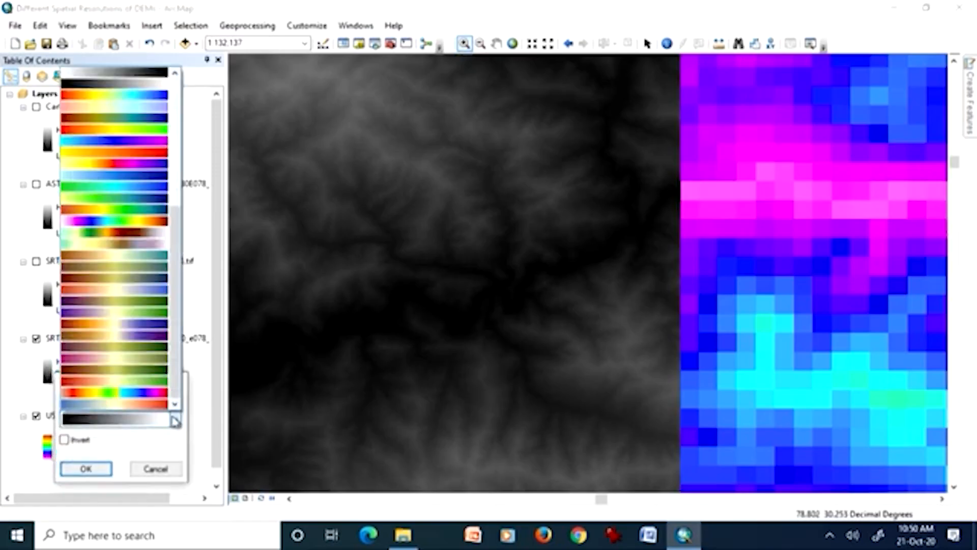
{"action": "left_click", "coordinate": [156, 222]}
{"action": "left_click_drag", "start_coordinate": [144, 386], "coordinate": [191, 208]}
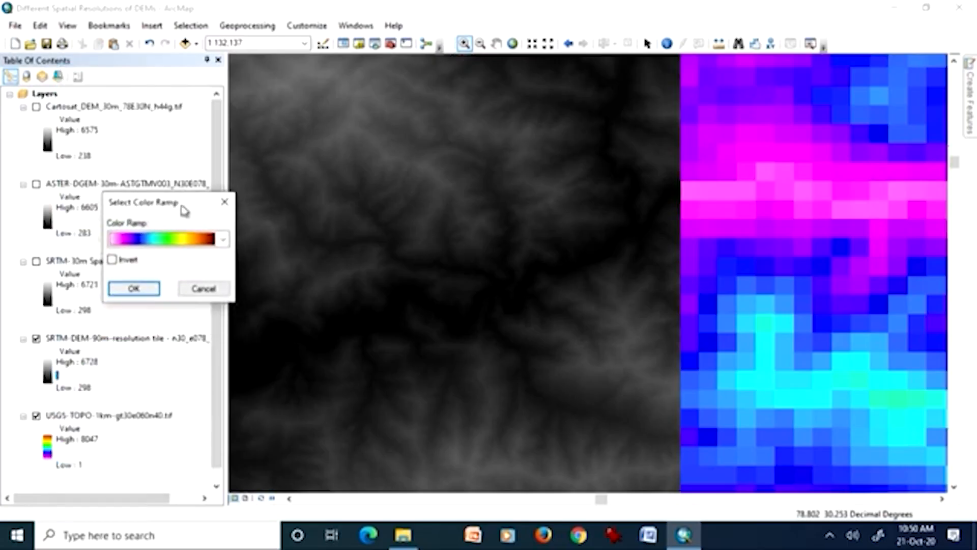
{"action": "left_click", "coordinate": [114, 260]}
{"action": "left_click", "coordinate": [135, 288]}
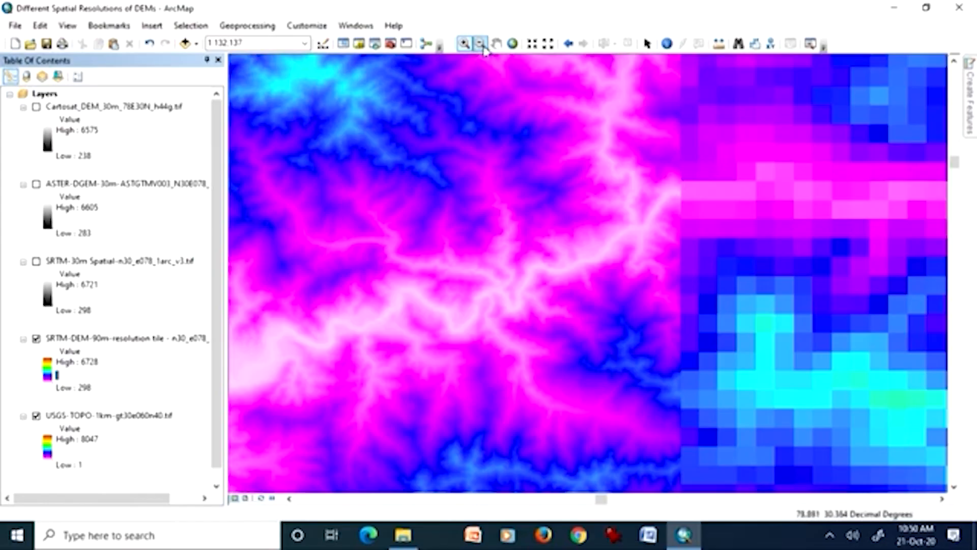
Examine the SRTM 90 m cells at about 1:25,000, return to the previous extent and bring the tile's eastern edge to the map's centre.
{"action": "left_click_drag", "start_coordinate": [599, 223], "coordinate": [544, 139]}
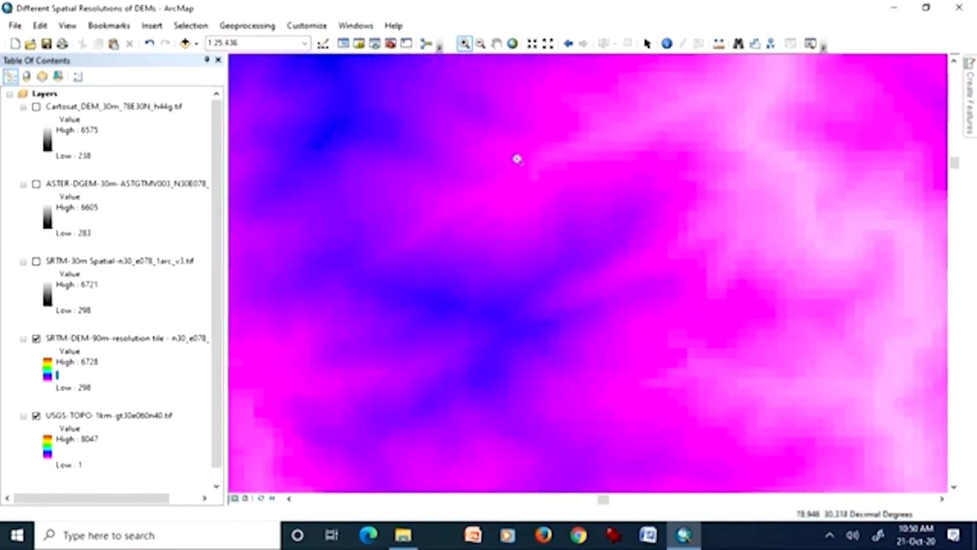
{"action": "left_click", "coordinate": [568, 44]}
{"action": "left_click", "coordinate": [496, 43]}
{"action": "left_click_drag", "start_coordinate": [694, 233], "coordinate": [515, 253]}
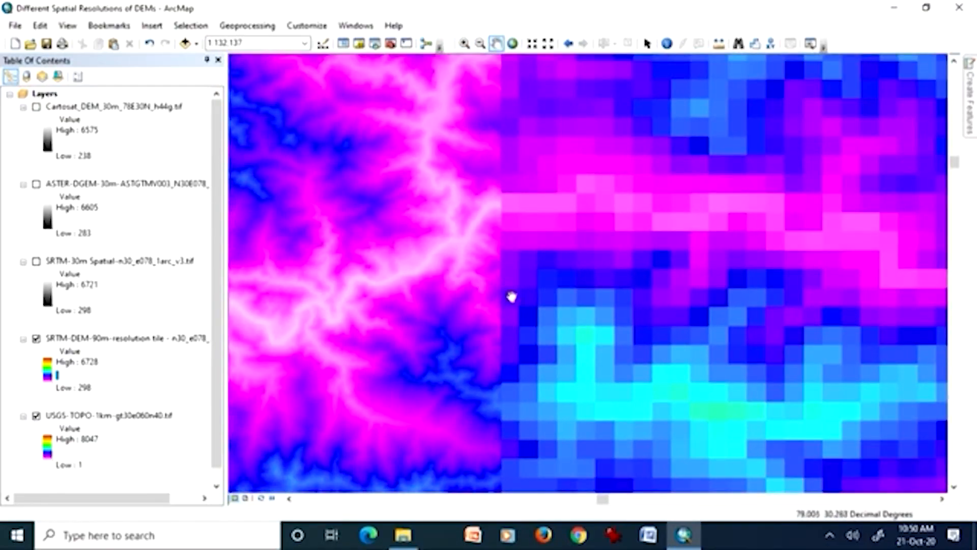
Toggle the SRTM 90 m DEM off and on to compare its detail with the USGS-TOPO 1 km cells underneath.
{"action": "left_click", "coordinate": [36, 339]}
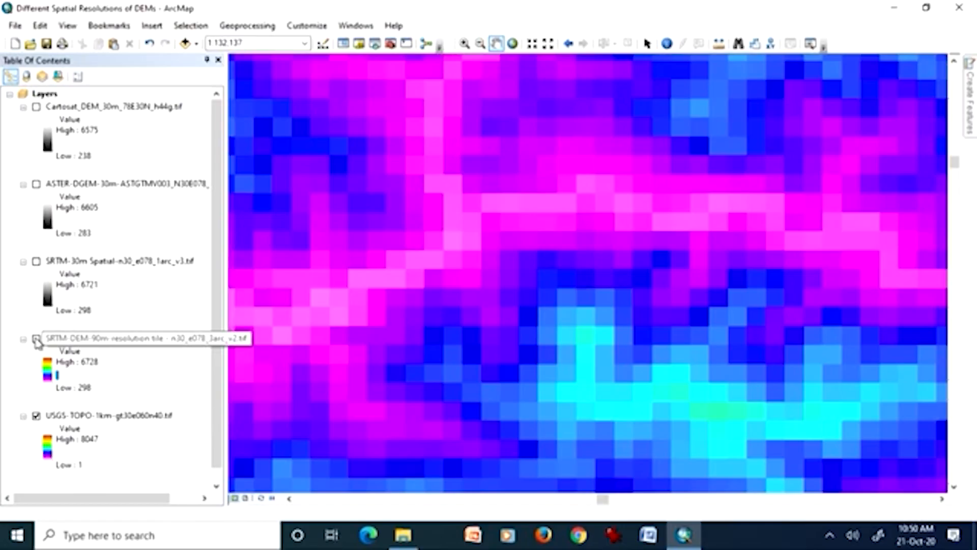
{"action": "left_click", "coordinate": [36, 339]}
{"action": "left_click_drag", "start_coordinate": [441, 288], "coordinate": [712, 275]}
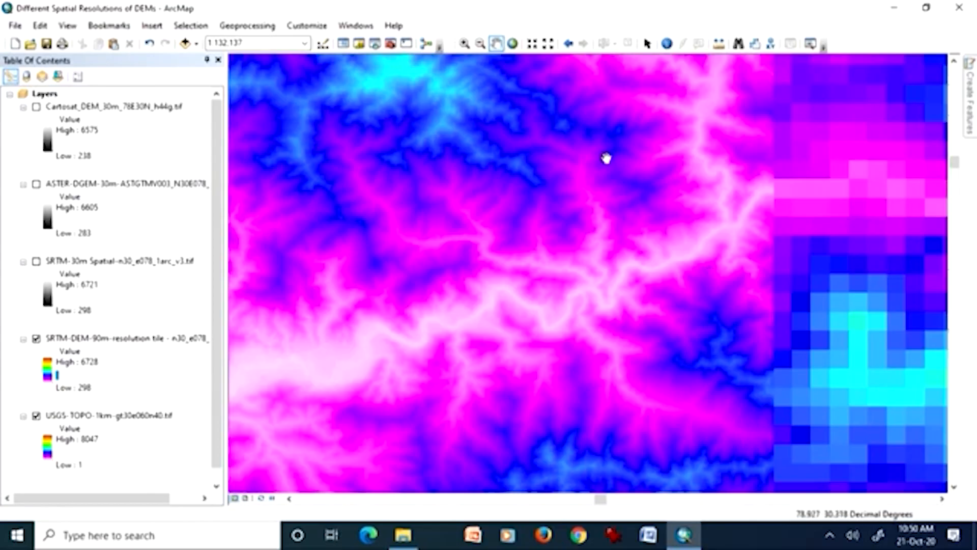
Zoom out to 1:250,000 to compare both DEMs, and zoom to the SRTM 90 m DEM's full extent.
{"action": "left_click", "coordinate": [480, 43]}
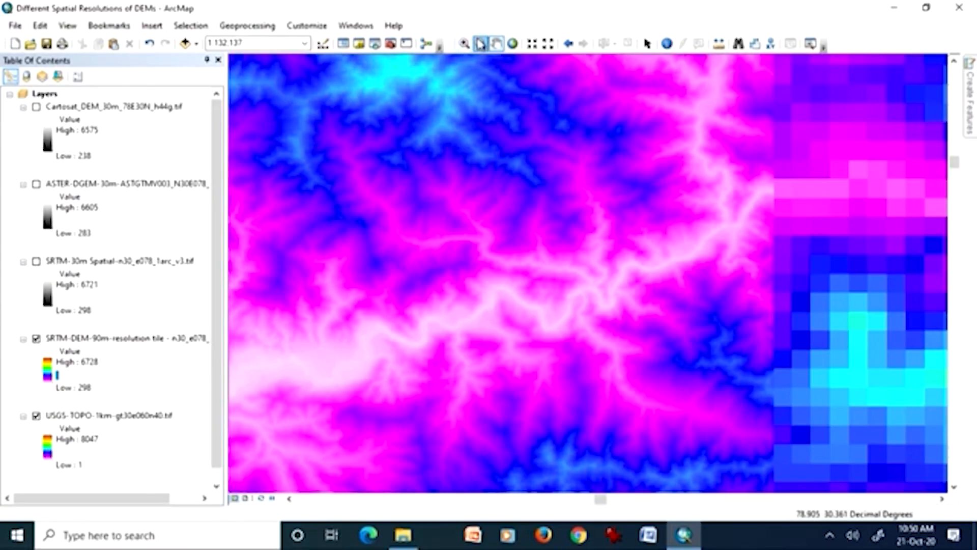
{"action": "left_click", "coordinate": [550, 238]}
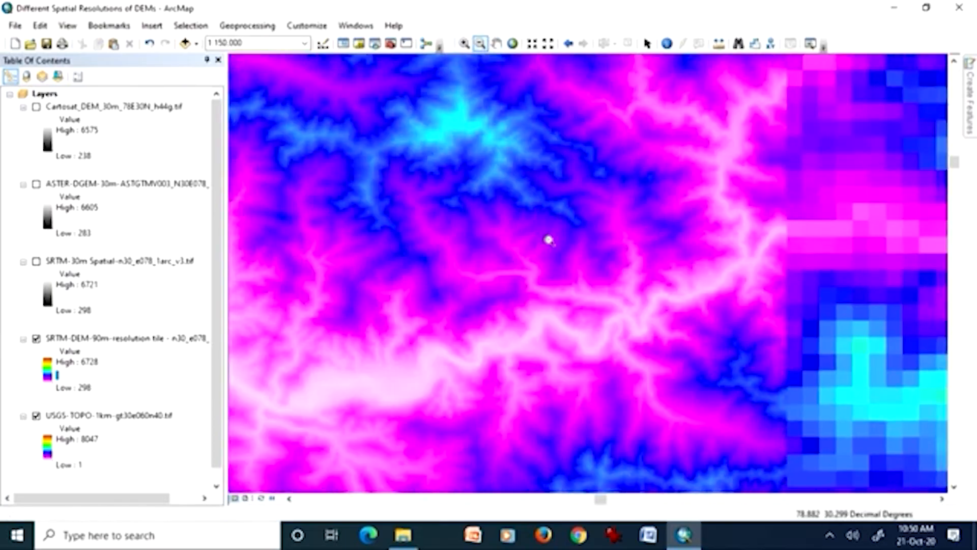
{"action": "left_click", "coordinate": [571, 270]}
{"action": "left_click", "coordinate": [570, 270]}
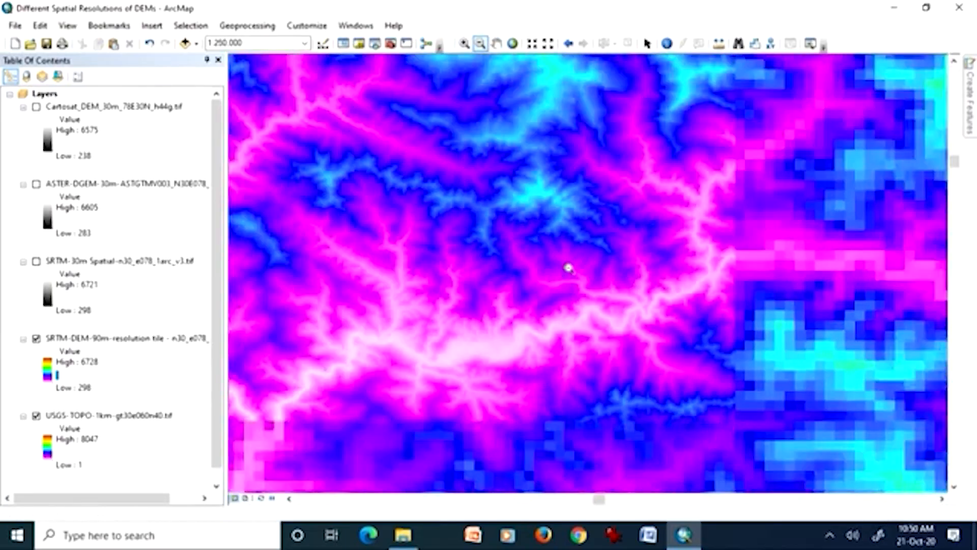
{"action": "right_click", "coordinate": [162, 339]}
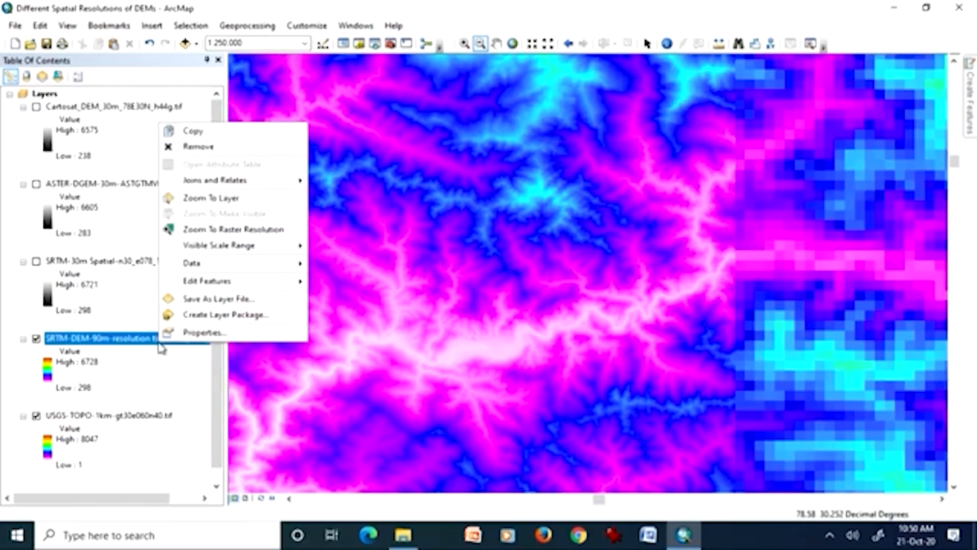
{"action": "left_click", "coordinate": [207, 199]}
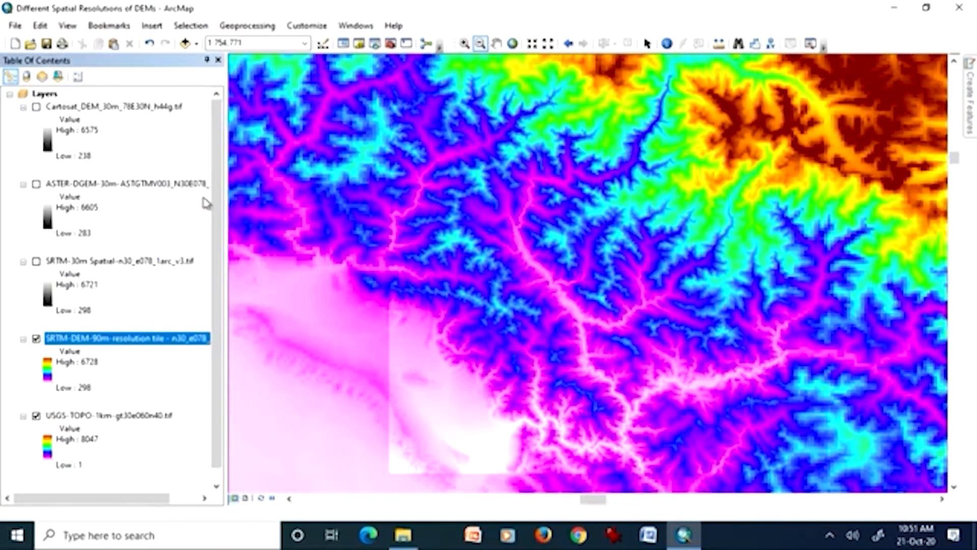
Turn on the SRTM 30 m DEM and widen the table of contents to fit the full layer names.
{"action": "left_click", "coordinate": [37, 263]}
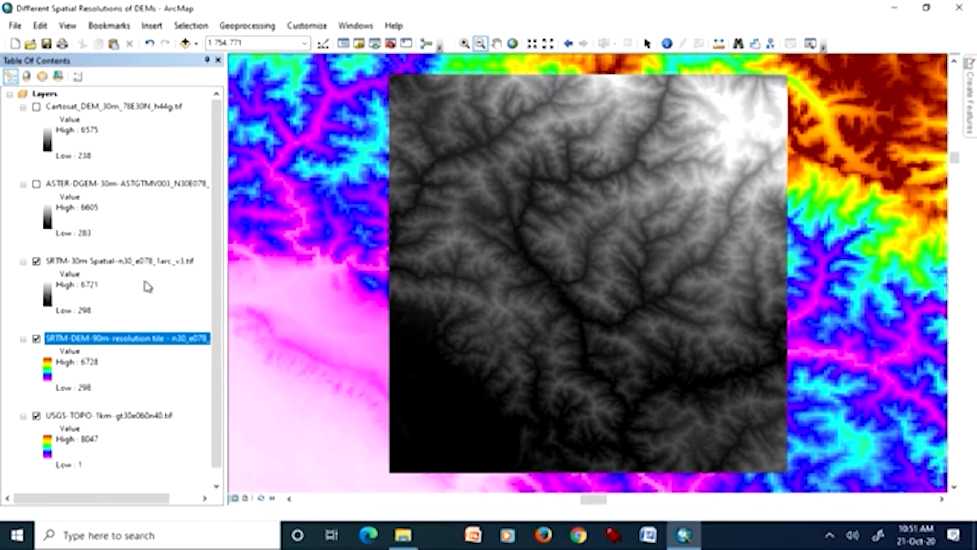
{"action": "left_click_drag", "start_coordinate": [224, 280], "coordinate": [271, 289]}
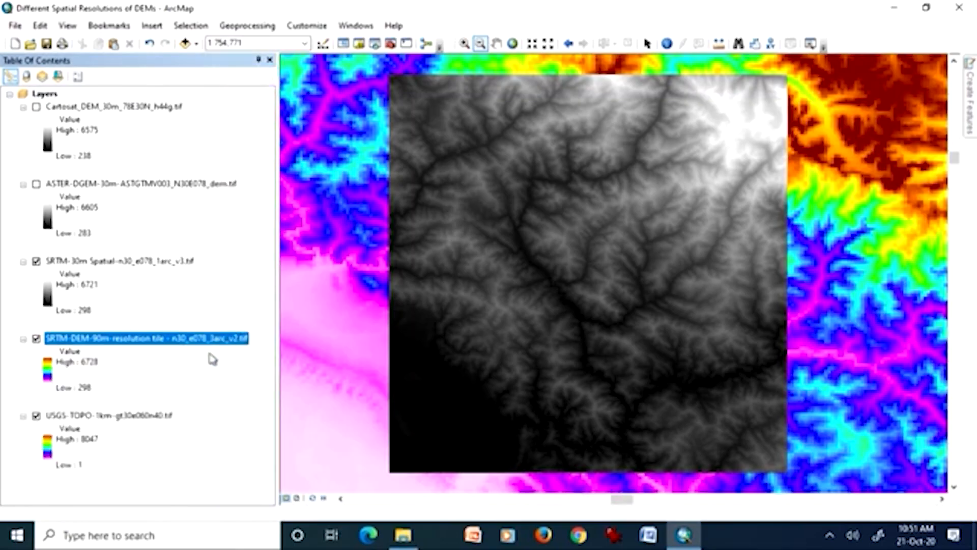
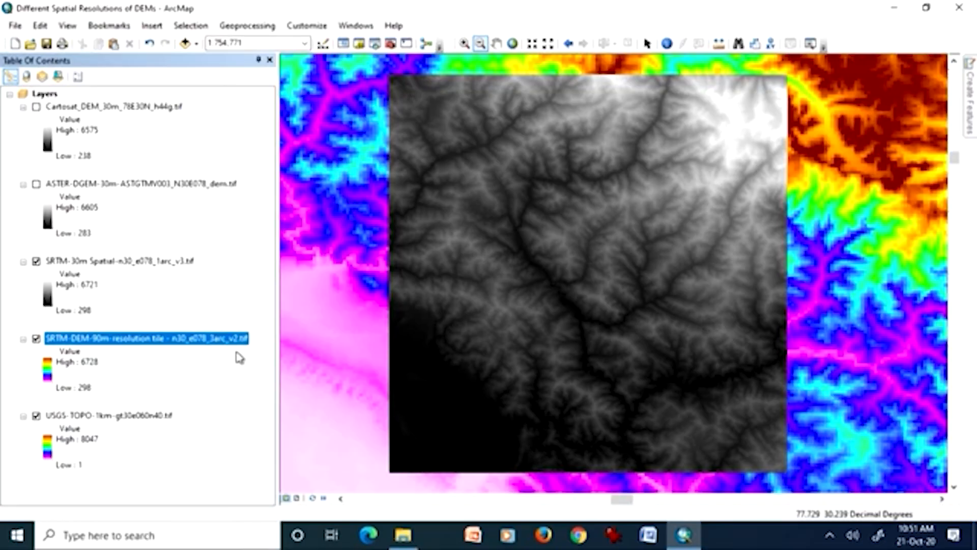
Turn off the SRTM 30 m DEM and apply a white-to-black color ramp to the USGS-TOPO 1 km DEM.
{"action": "left_click", "coordinate": [187, 263]}
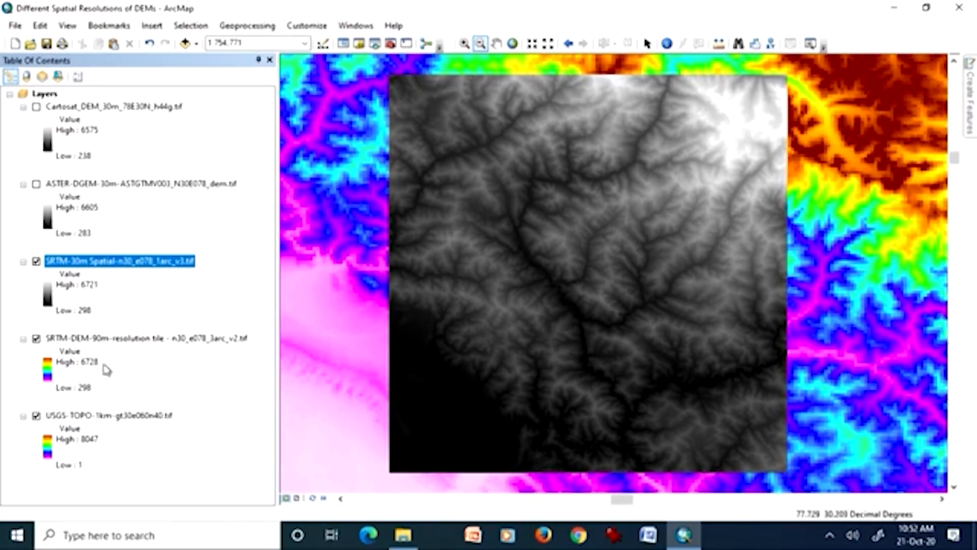
{"action": "left_click", "coordinate": [37, 262]}
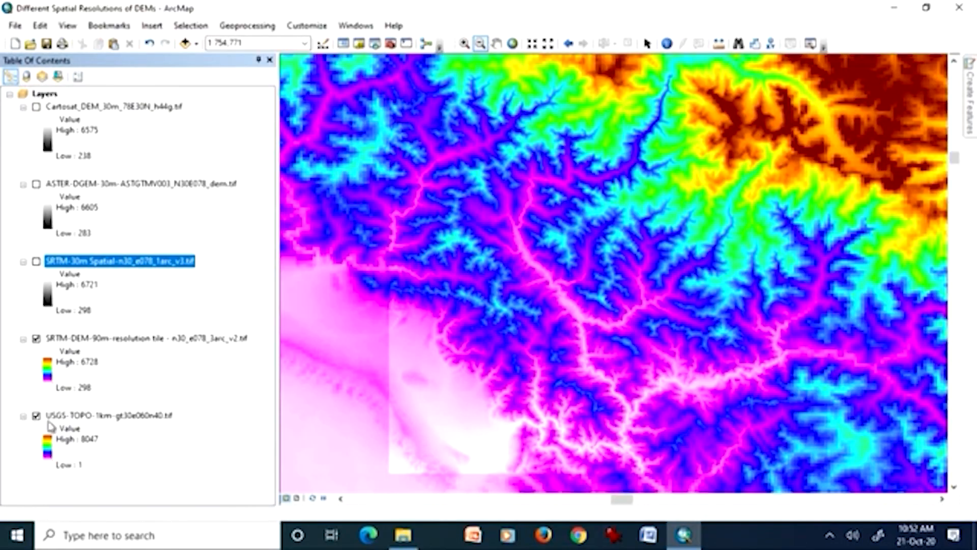
{"action": "left_click", "coordinate": [49, 447]}
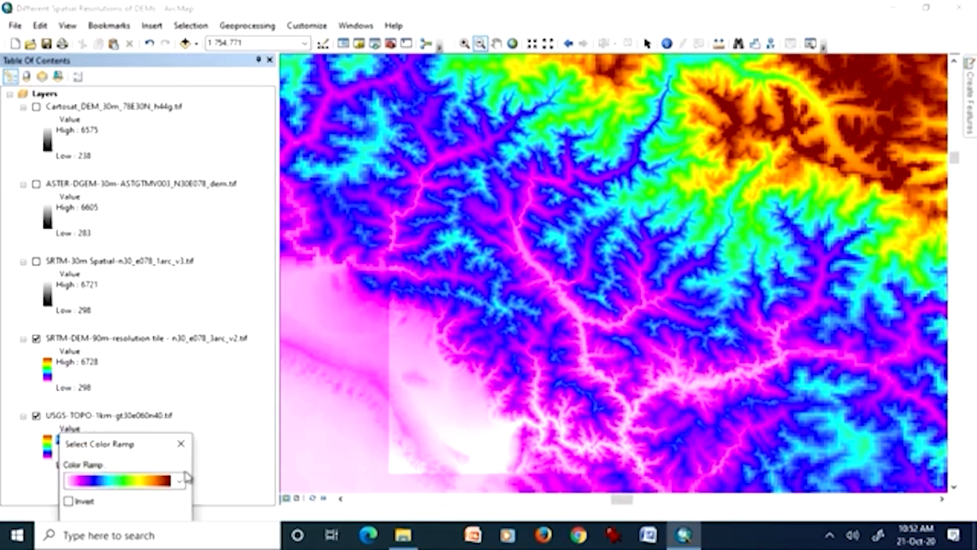
{"action": "left_click", "coordinate": [183, 480]}
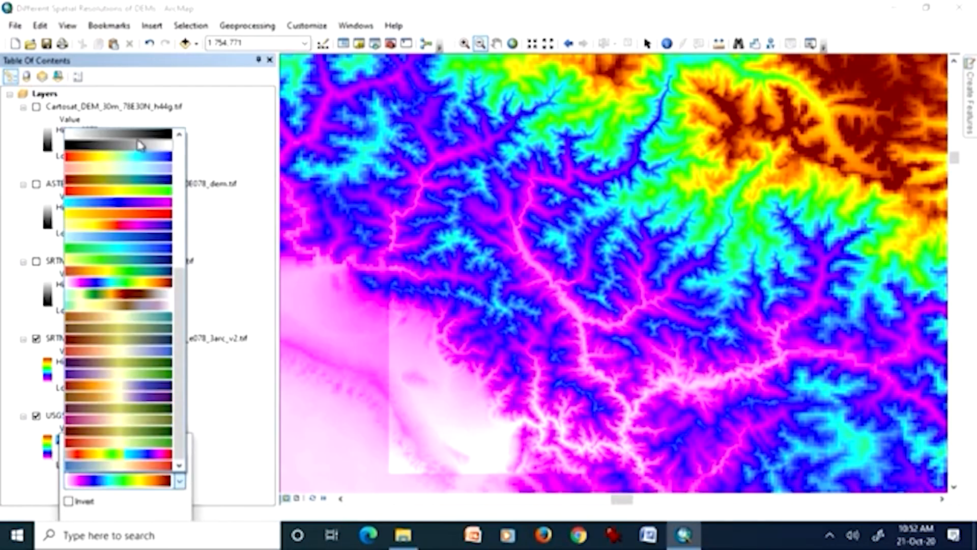
{"action": "left_click", "coordinate": [143, 135]}
{"action": "left_click_drag", "start_coordinate": [149, 451], "coordinate": [185, 319]}
{"action": "left_click", "coordinate": [129, 399]}
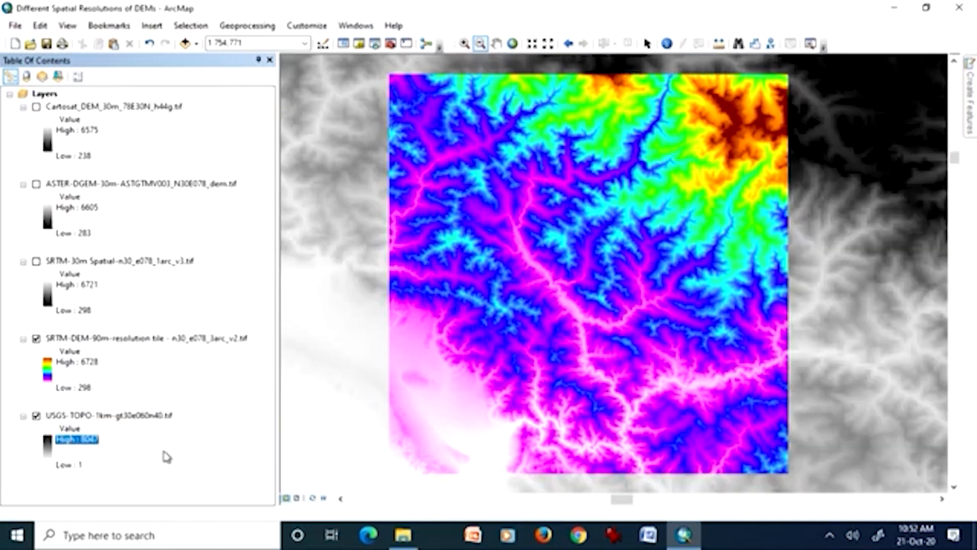
Turn the SRTM 30 m DEM back on, give it the SRTM 90 m DEM's multicolor ramp, and turn off the USGS-TOPO 1 km DEM.
{"action": "left_click", "coordinate": [37, 262]}
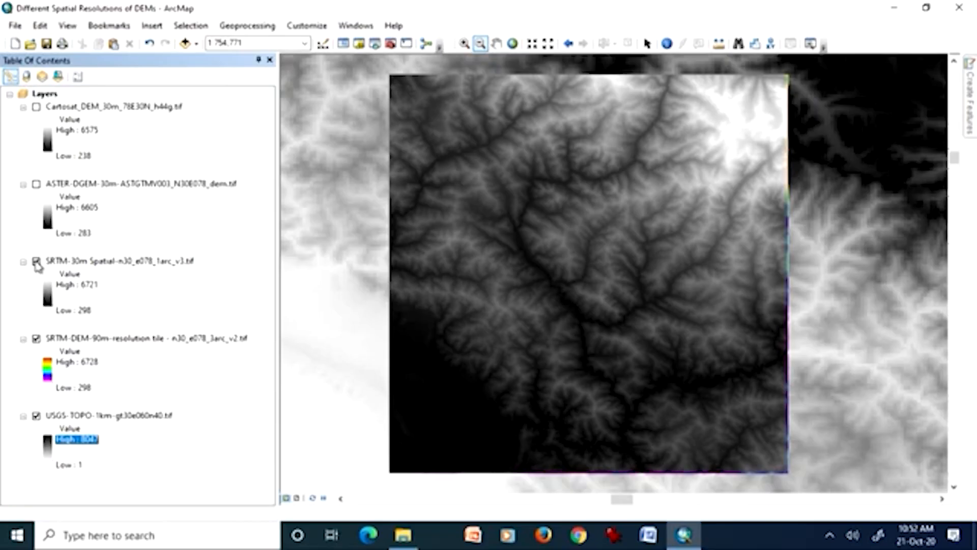
{"action": "left_click", "coordinate": [91, 340]}
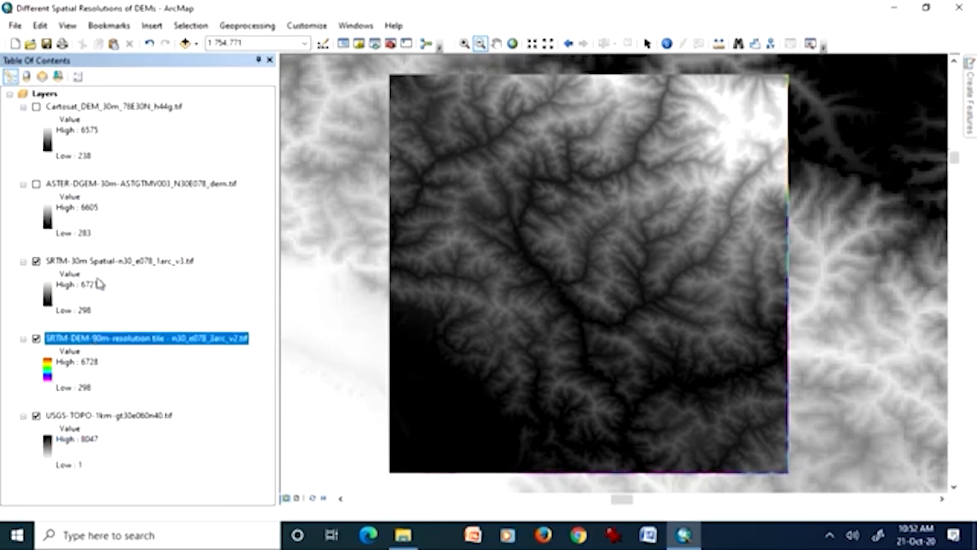
{"action": "left_click", "coordinate": [113, 261]}
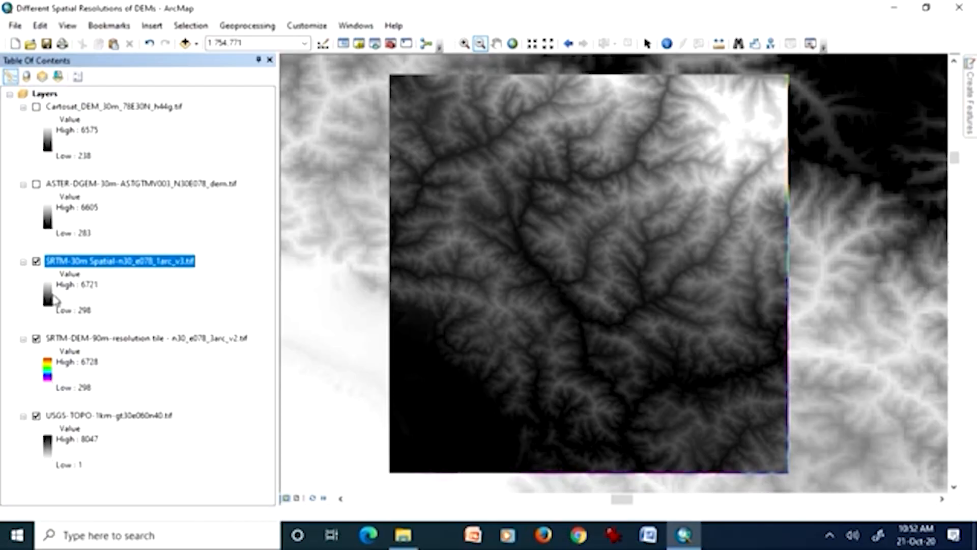
{"action": "double_click", "coordinate": [50, 299]}
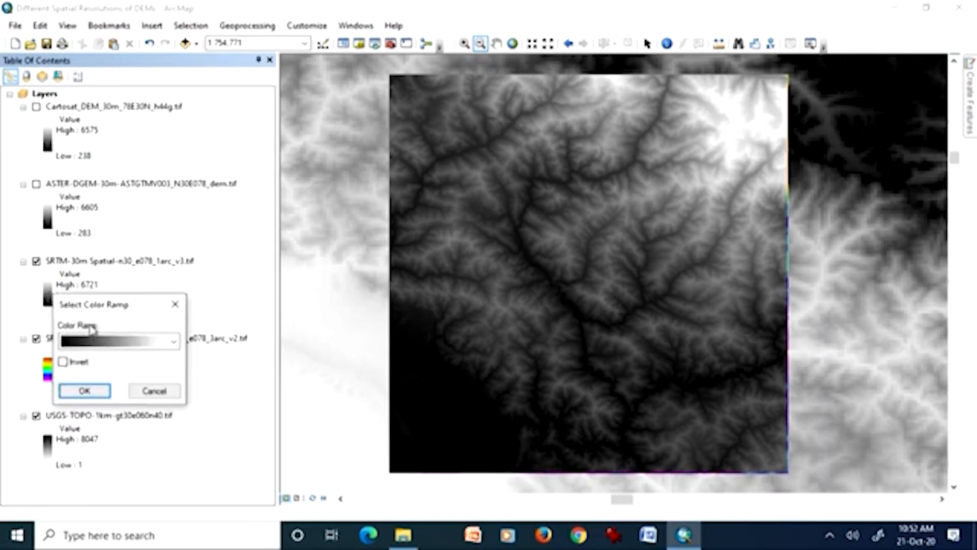
{"action": "left_click", "coordinate": [157, 345]}
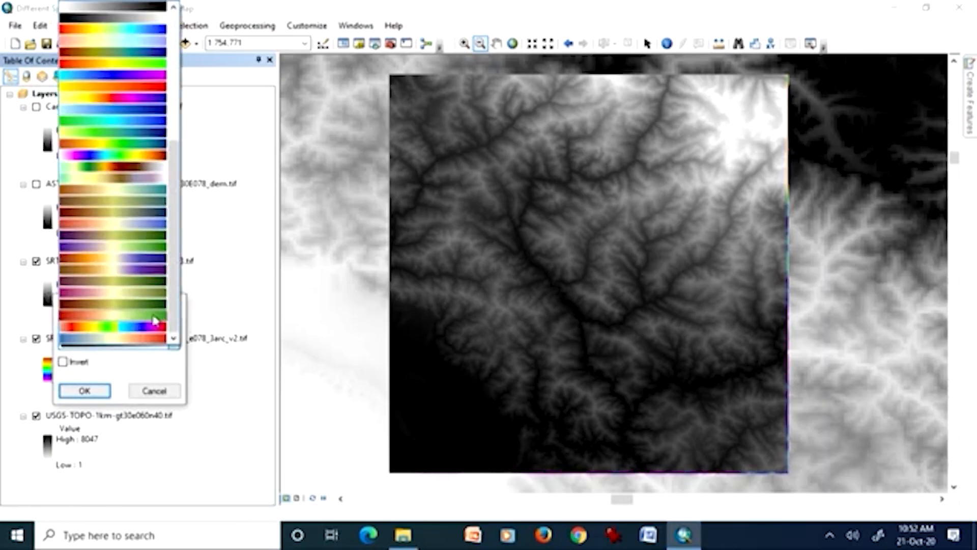
{"action": "left_click", "coordinate": [139, 157]}
{"action": "left_click", "coordinate": [97, 390]}
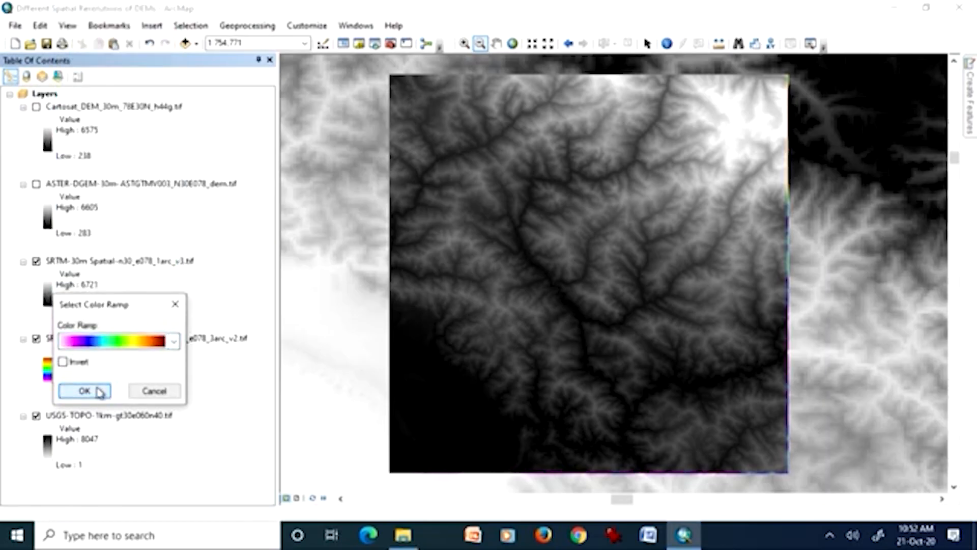
{"action": "left_click", "coordinate": [36, 416]}
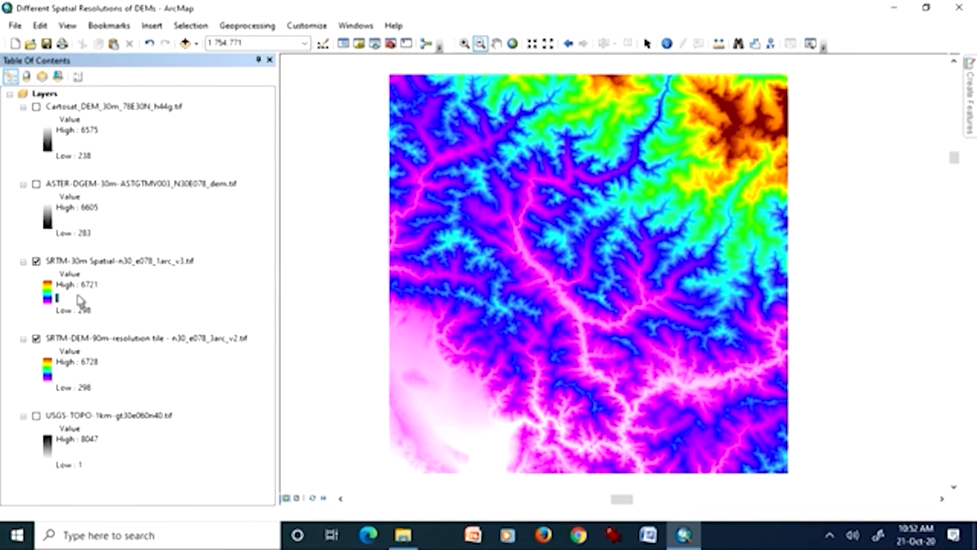
Zoom to the valleys in the tile's south at about 1:158,834 and toggle the SRTM 30 m DEM against the 90 m DEM.
{"action": "left_click", "coordinate": [464, 43]}
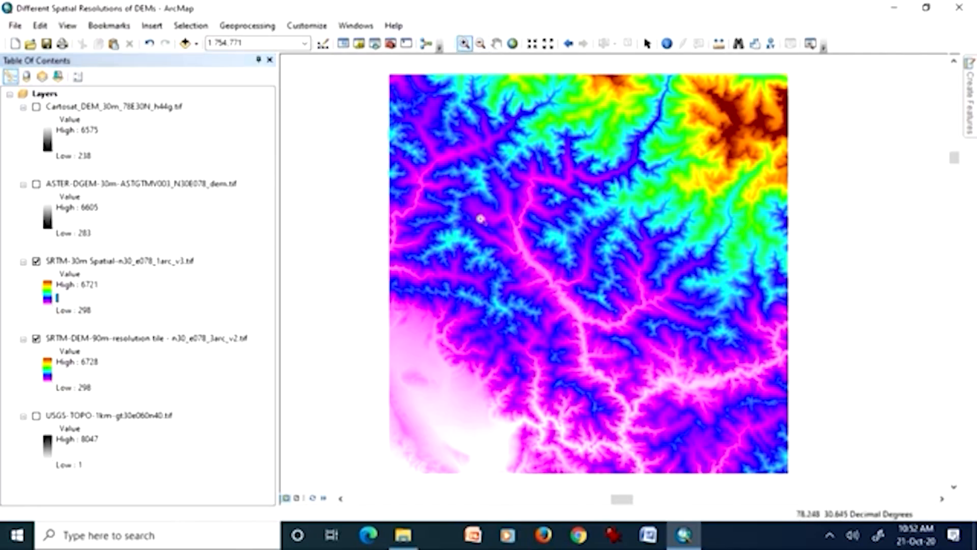
{"action": "left_click_drag", "start_coordinate": [521, 375], "coordinate": [599, 459]}
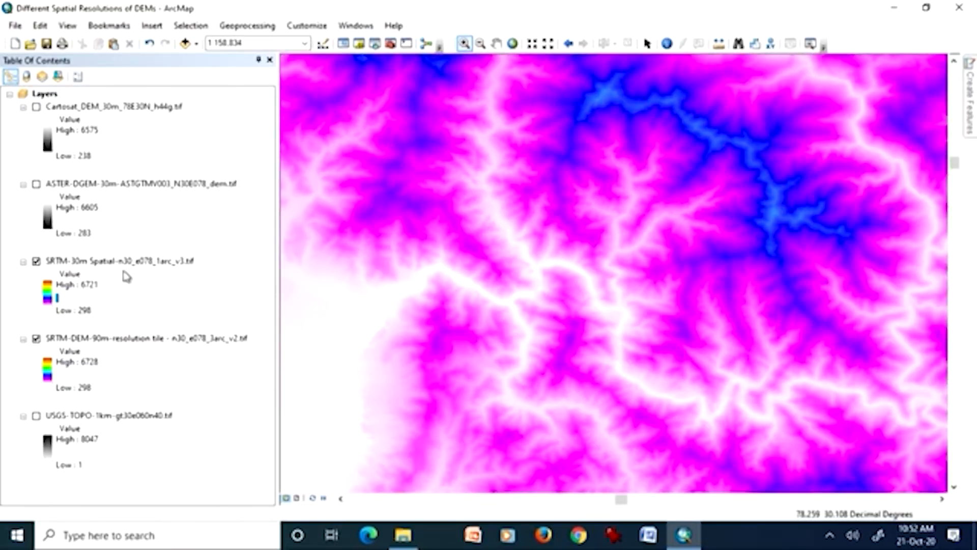
{"action": "left_click", "coordinate": [36, 261]}
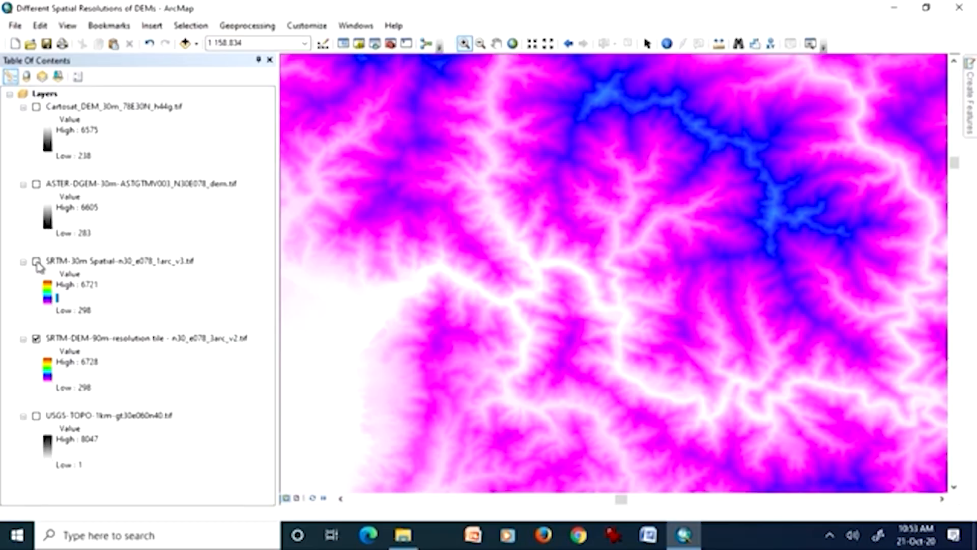
{"action": "left_click", "coordinate": [36, 262]}
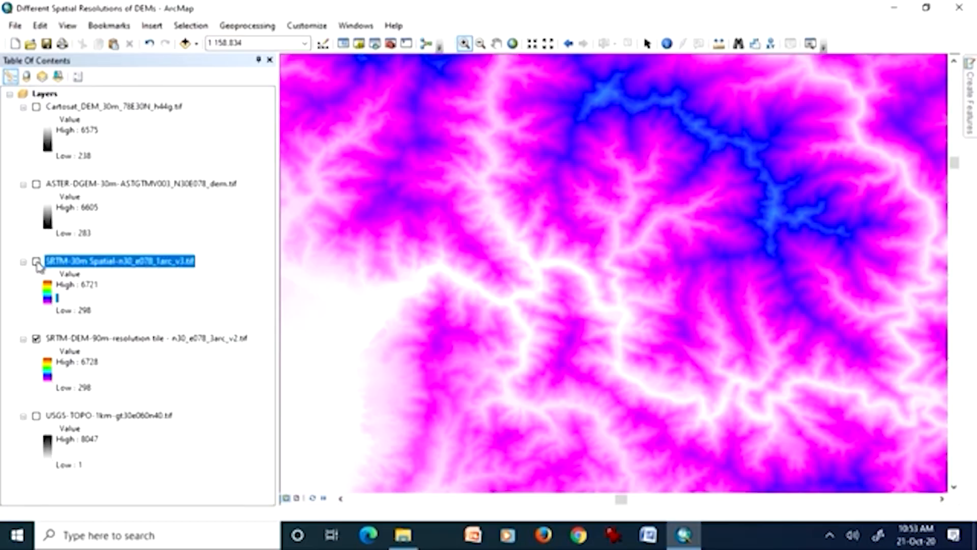
{"action": "left_click", "coordinate": [37, 261]}
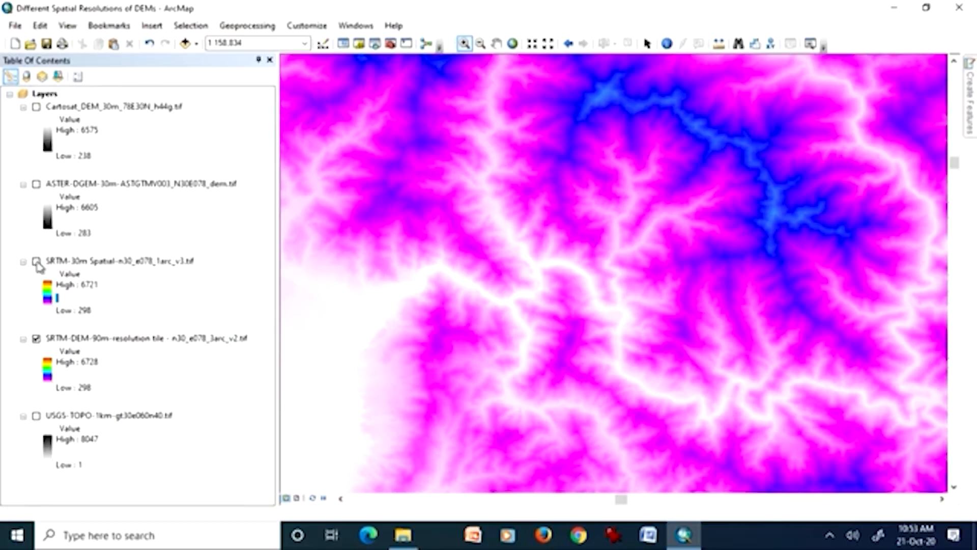
Compare the SRTM 30 m and 90 m DEMs at about 1:56,690 and 1:14,519 by toggling the 30 m DEM.
{"action": "left_click_drag", "start_coordinate": [329, 275], "coordinate": [566, 419]}
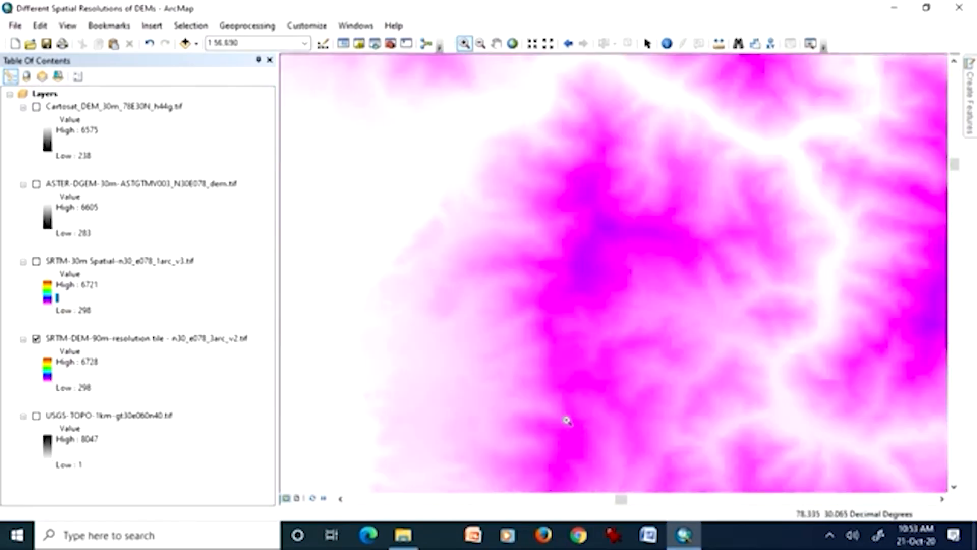
{"action": "left_click", "coordinate": [36, 262]}
{"action": "left_click", "coordinate": [35, 262]}
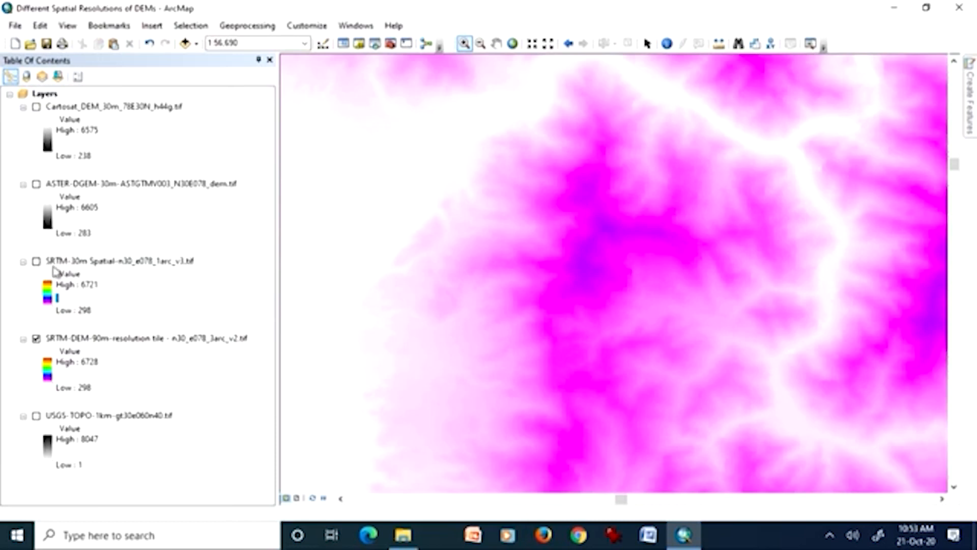
{"action": "left_click_drag", "start_coordinate": [530, 246], "coordinate": [666, 356]}
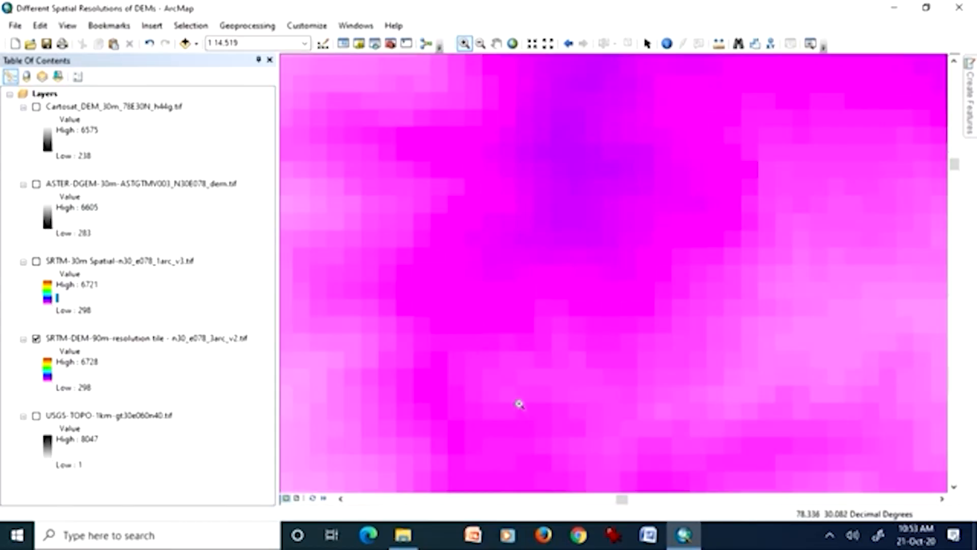
{"action": "left_click", "coordinate": [36, 262]}
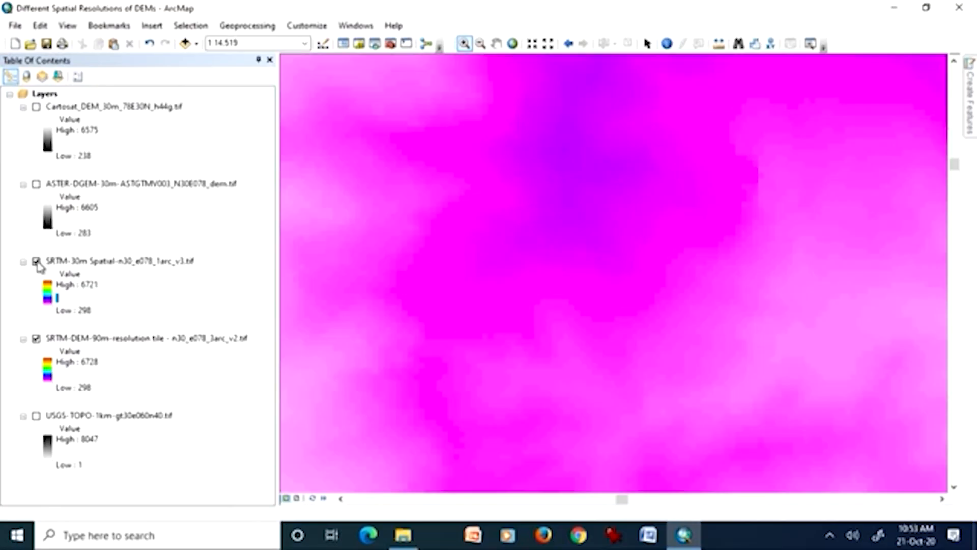
{"action": "left_click", "coordinate": [36, 262]}
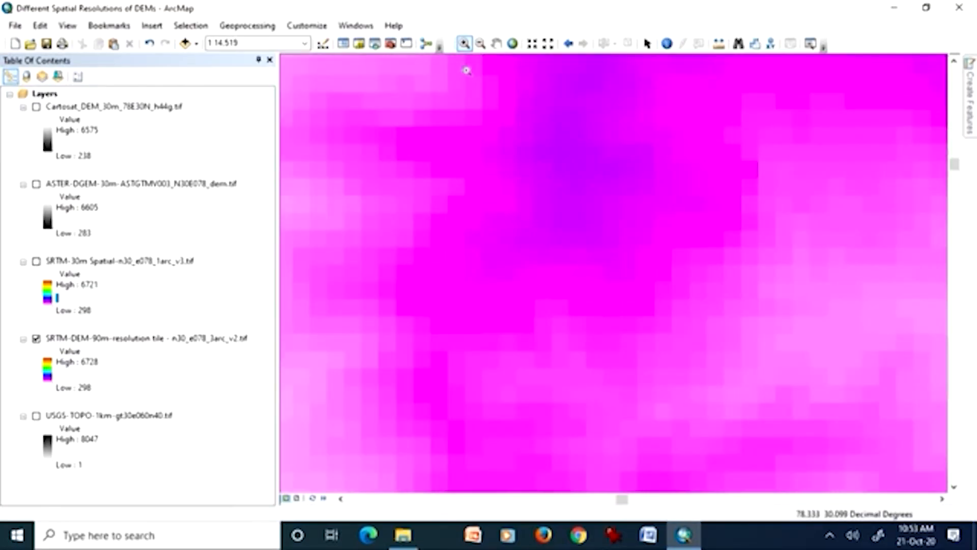
Examine the SRTM 90 m cells at about 1:7,050, and toggle the SRTM 30 m DEM over them at 1:10,000.
{"action": "left_click_drag", "start_coordinate": [396, 210], "coordinate": [720, 417]}
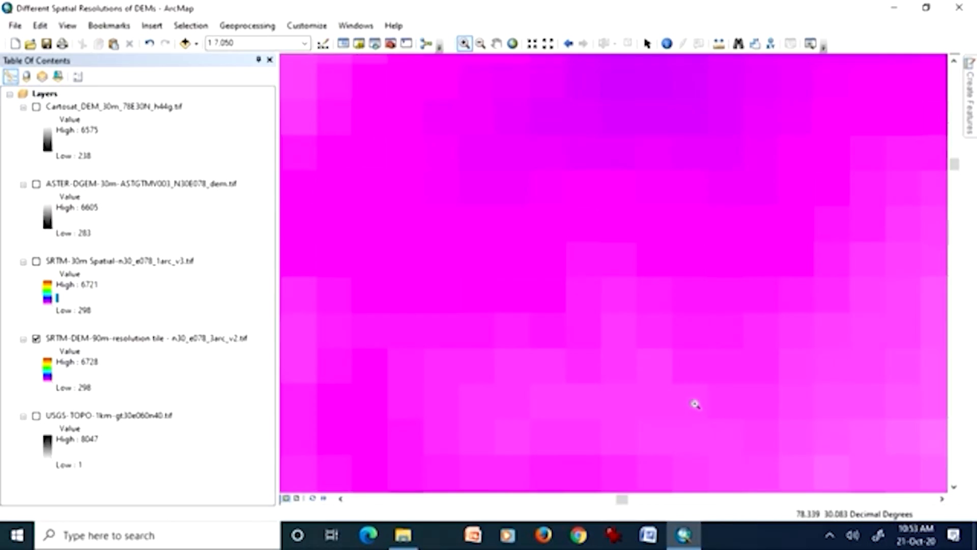
{"action": "left_click", "coordinate": [480, 43]}
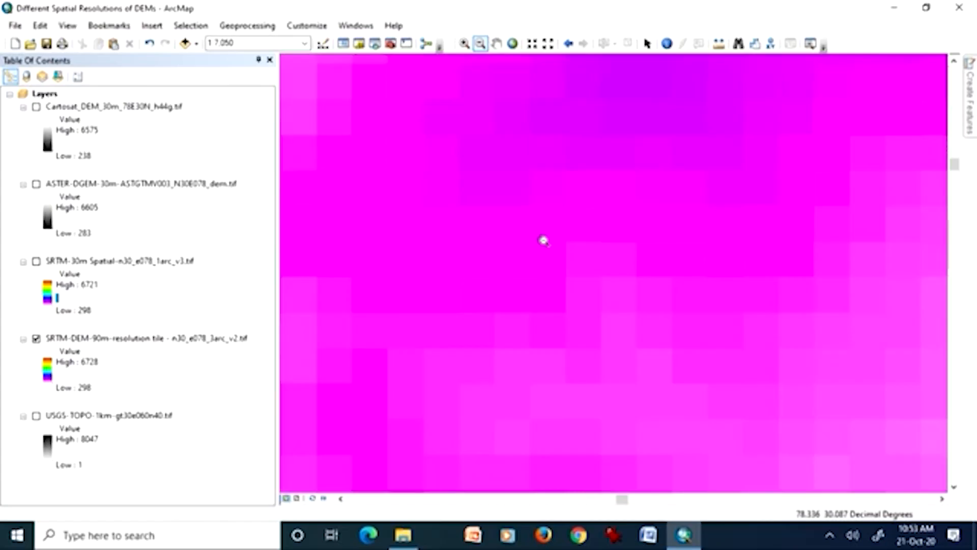
{"action": "left_click", "coordinate": [544, 240]}
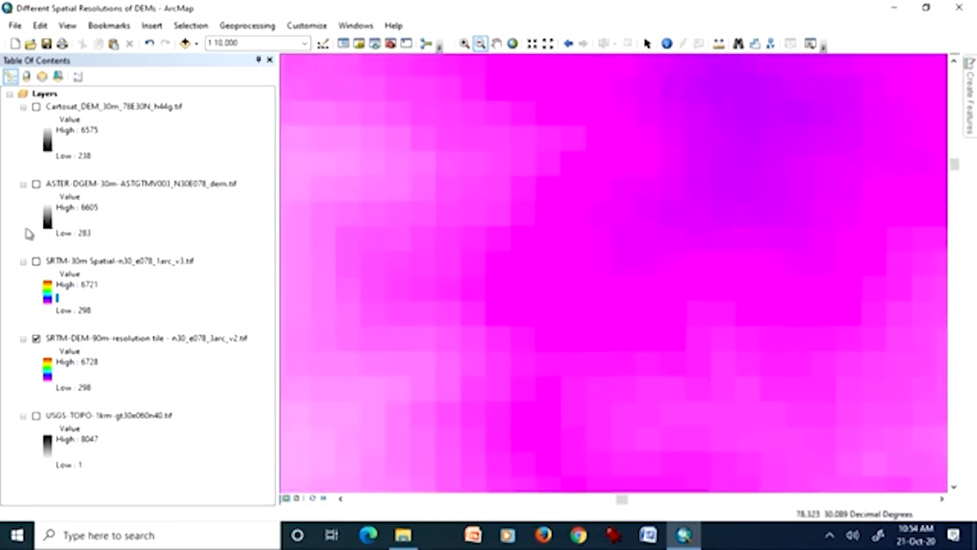
{"action": "left_click", "coordinate": [36, 262]}
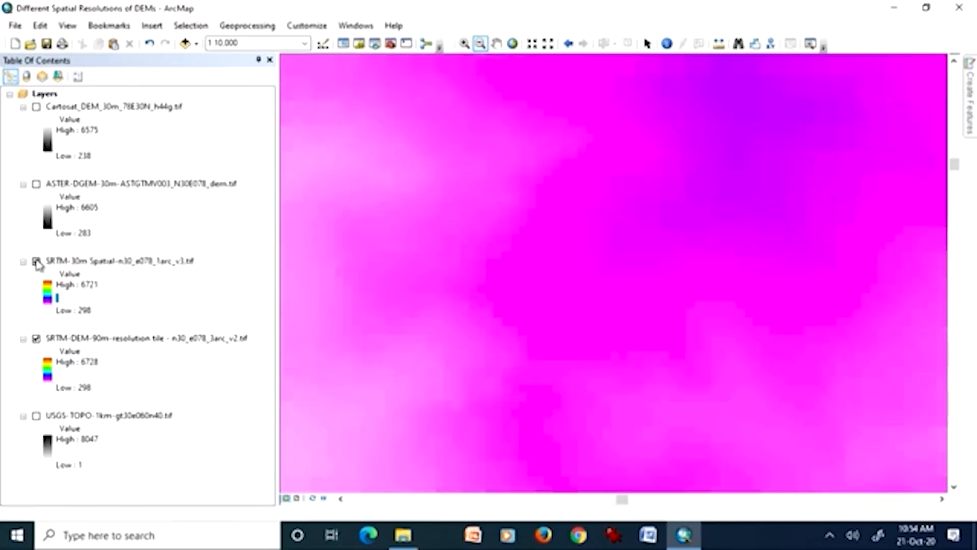
{"action": "left_click", "coordinate": [37, 261]}
{"action": "left_click", "coordinate": [37, 261]}
Zoom to the SRTM 30 m DEM's full extent and turn off the SRTM 90 m DEM.
{"action": "right_click", "coordinate": [112, 263]}
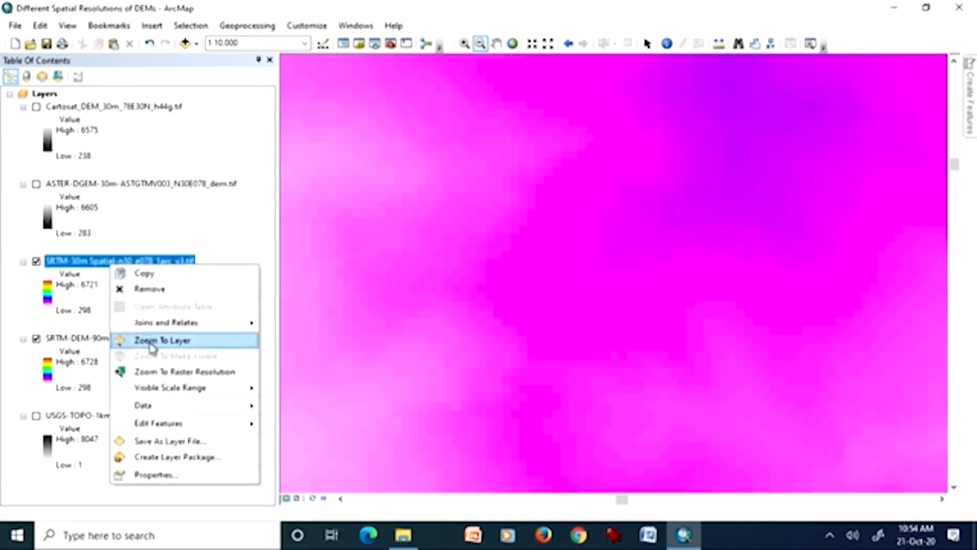
{"action": "left_click", "coordinate": [153, 340]}
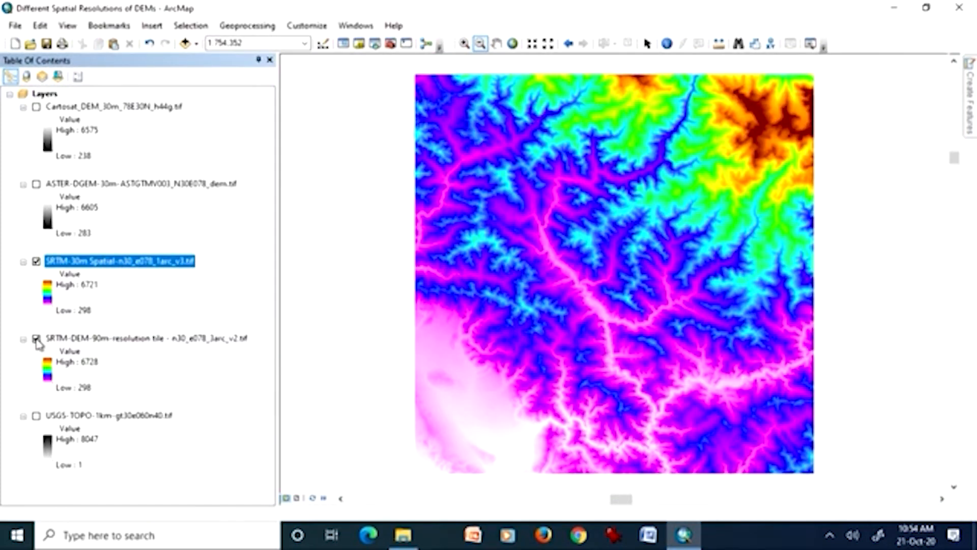
{"action": "left_click", "coordinate": [36, 339]}
Turn on the ASTER 30 m DEM and switch the Cartosat 30 m DEM on and off above it for comparison.
{"action": "left_click", "coordinate": [36, 184]}
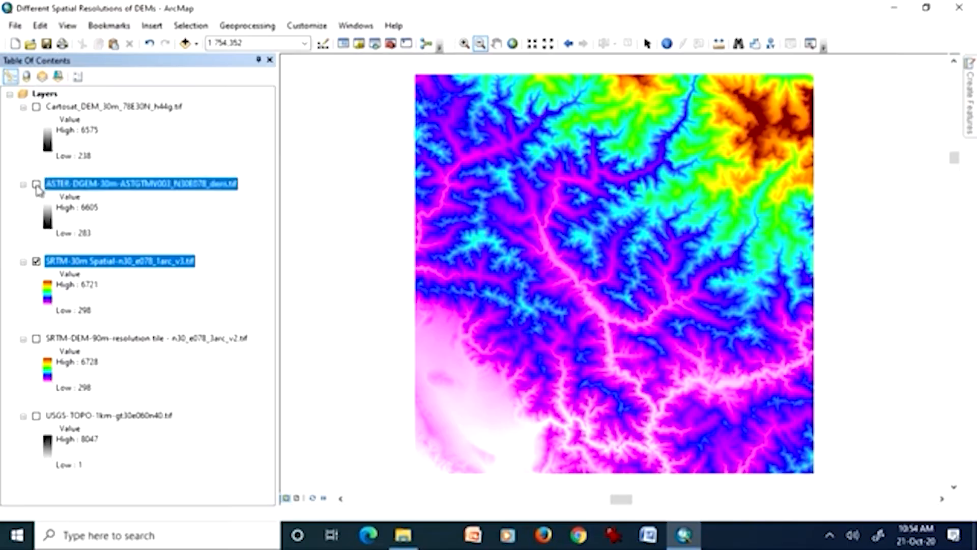
{"action": "left_click", "coordinate": [36, 107]}
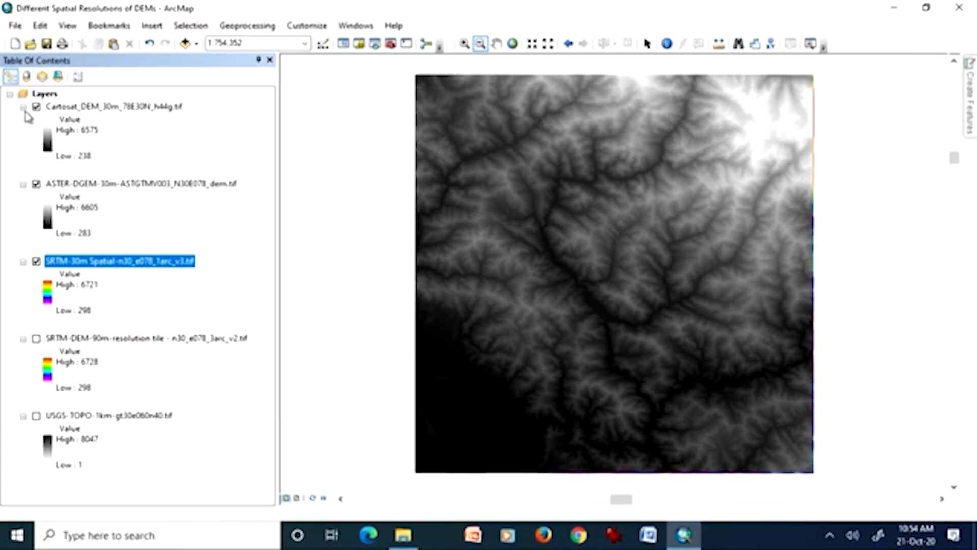
{"action": "left_click", "coordinate": [36, 108]}
{"action": "left_click", "coordinate": [37, 184]}
{"action": "left_click", "coordinate": [36, 184]}
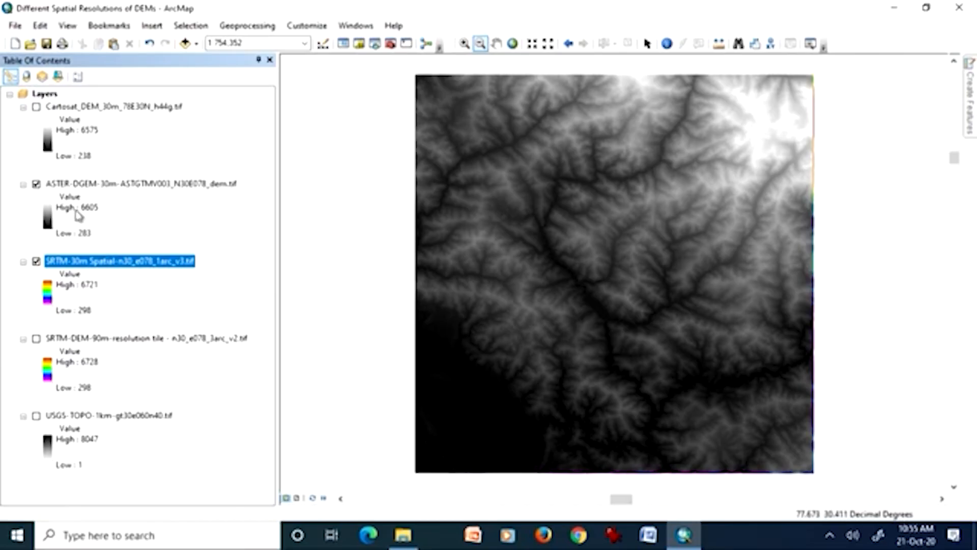
Toggle the Cartosat and ASTER DEMs to compare them with the SRTM 30 m DEM, leaving both turned on.
{"action": "left_click", "coordinate": [37, 107]}
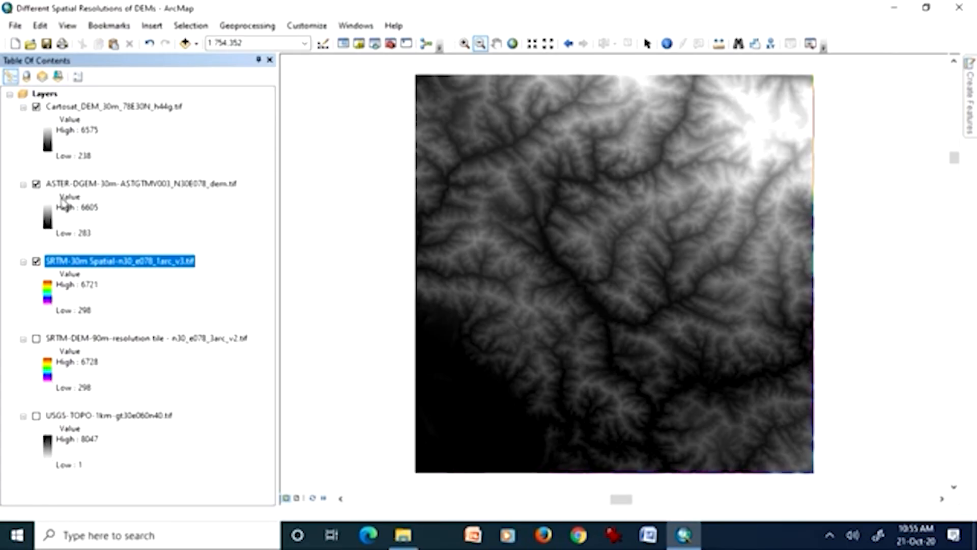
{"action": "left_click", "coordinate": [36, 184], "text": "ctrl"}
{"action": "left_click", "coordinate": [36, 184]}
{"action": "left_click", "coordinate": [37, 107]}
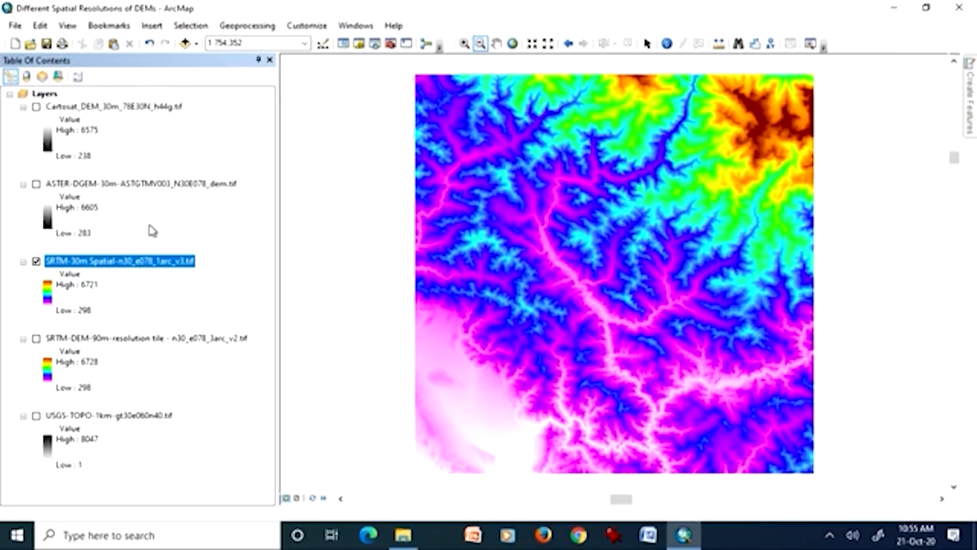
{"action": "left_click", "coordinate": [36, 183]}
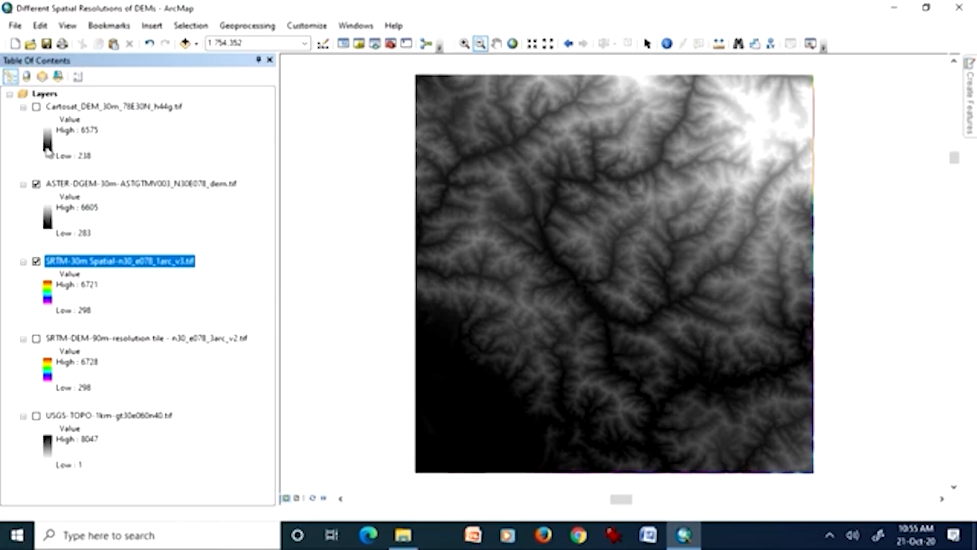
{"action": "left_click", "coordinate": [36, 107]}
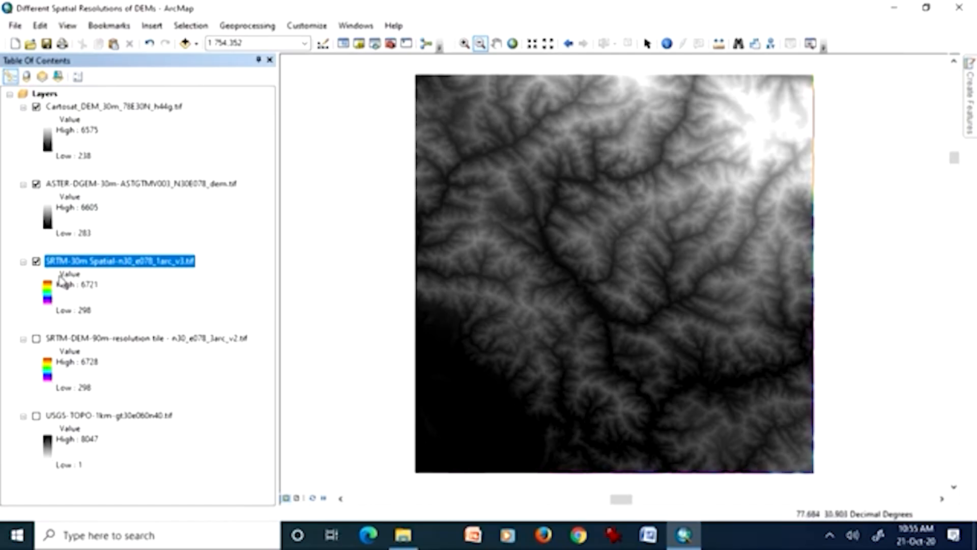
Apply the white-to-black grayscale color ramp to the SRTM 30 m DEM and invert it.
{"action": "double_click", "coordinate": [48, 292]}
{"action": "left_click", "coordinate": [169, 337]}
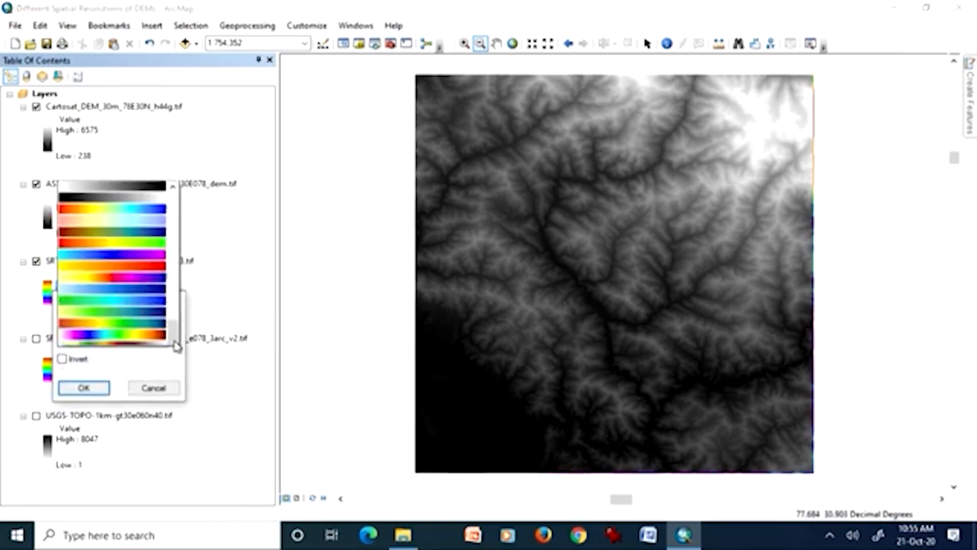
{"action": "left_click", "coordinate": [147, 9]}
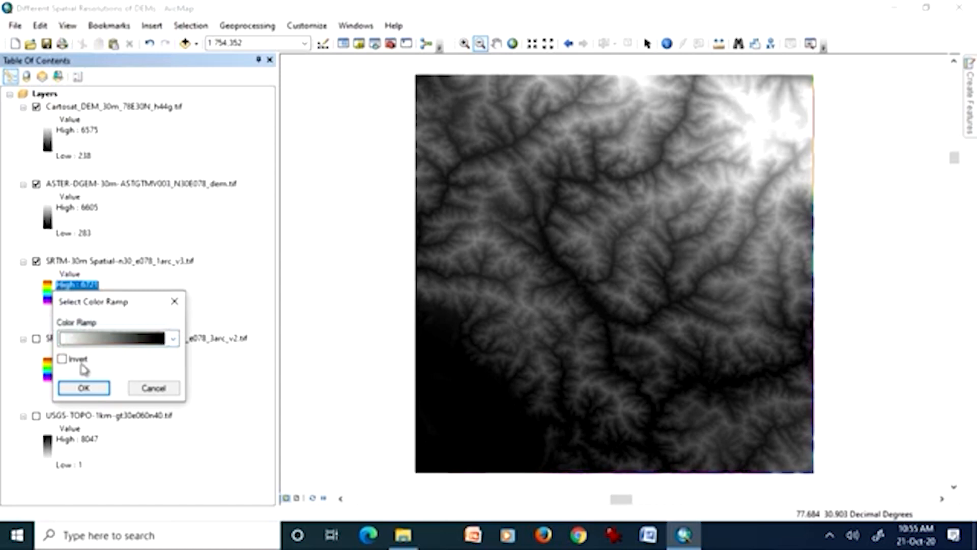
{"action": "left_click", "coordinate": [84, 388]}
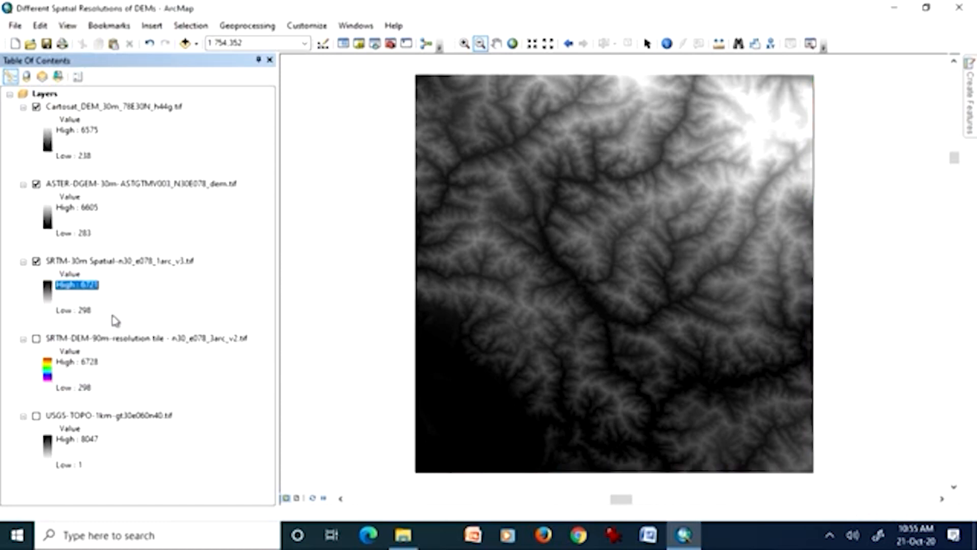
{"action": "left_click", "coordinate": [48, 302]}
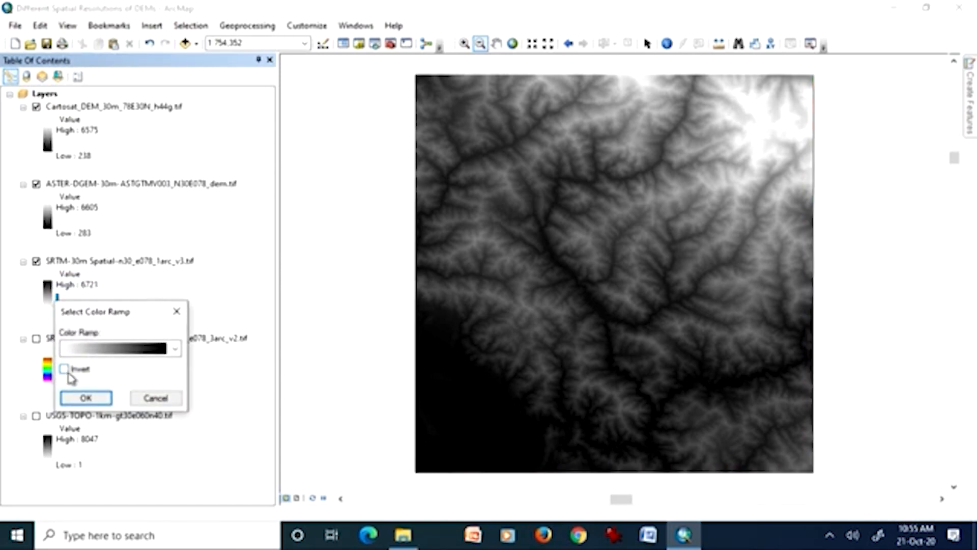
{"action": "left_click", "coordinate": [65, 371]}
{"action": "left_click", "coordinate": [84, 397]}
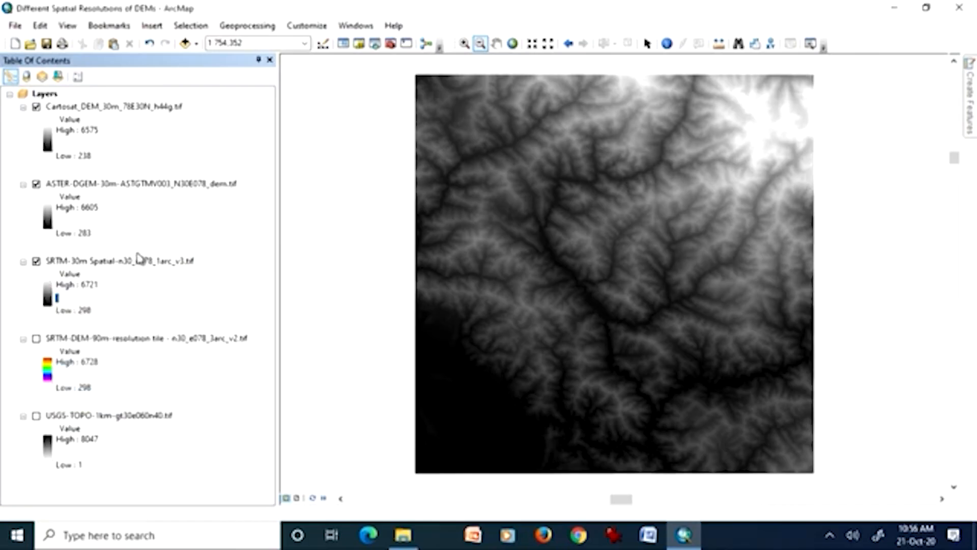
Zoom in to about 1:18,417 and turn off the Cartosat and ASTER DEMs to compare them with the SRTM 30 m DEM.
{"action": "left_click", "coordinate": [464, 43]}
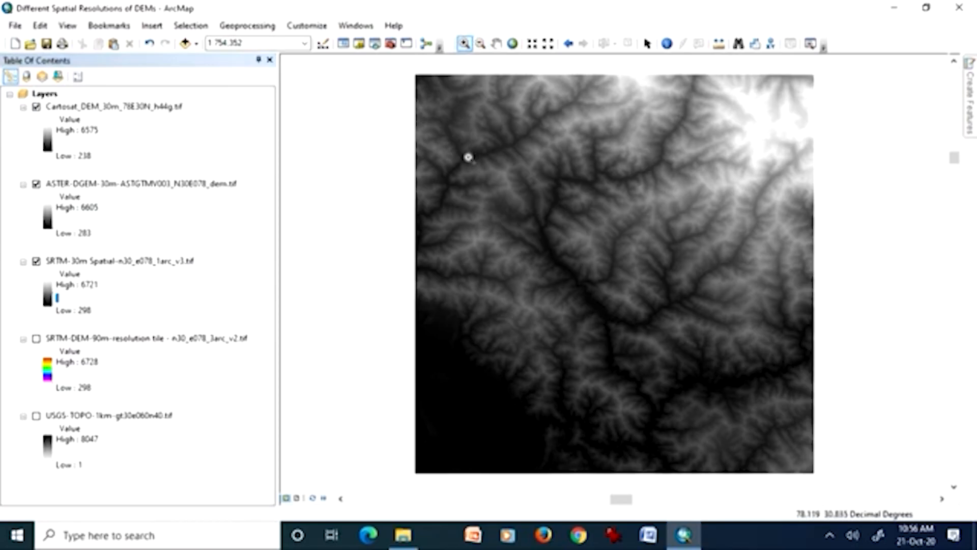
{"action": "left_click_drag", "start_coordinate": [471, 212], "coordinate": [513, 257]}
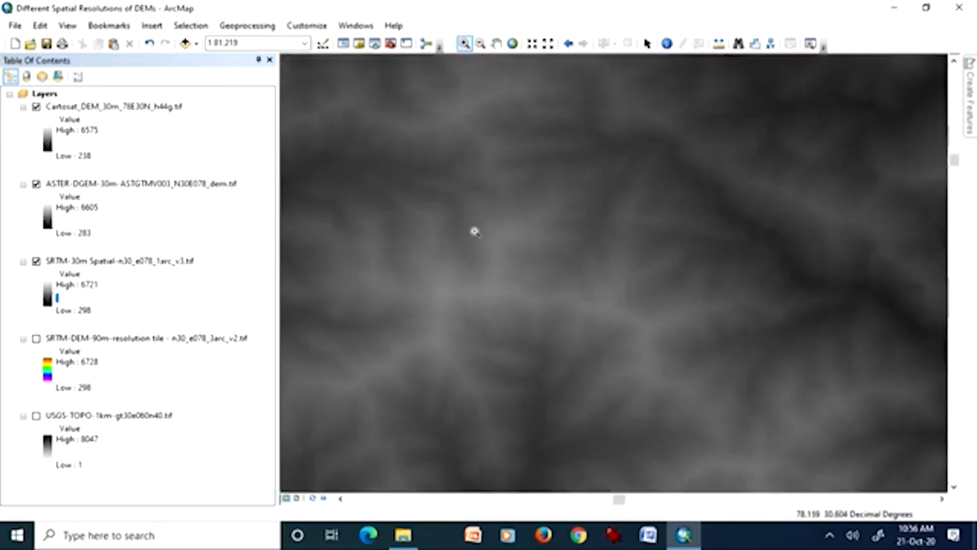
{"action": "left_click_drag", "start_coordinate": [636, 294], "coordinate": [739, 390]}
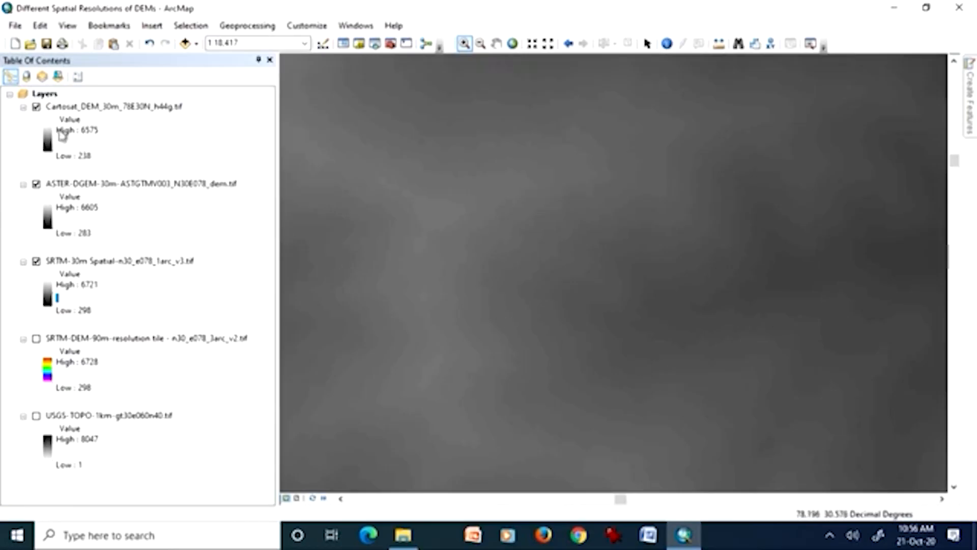
{"action": "left_click", "coordinate": [36, 108]}
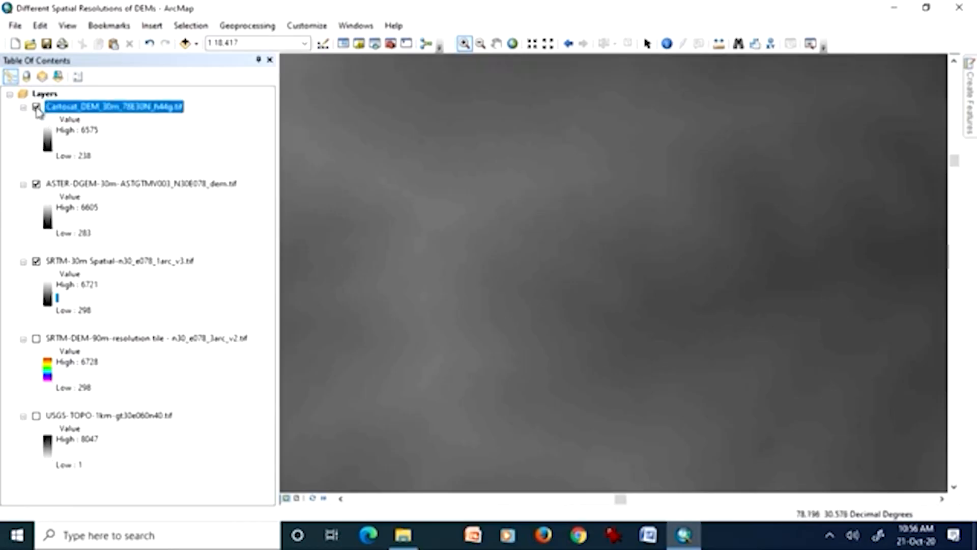
{"action": "left_click", "coordinate": [36, 184]}
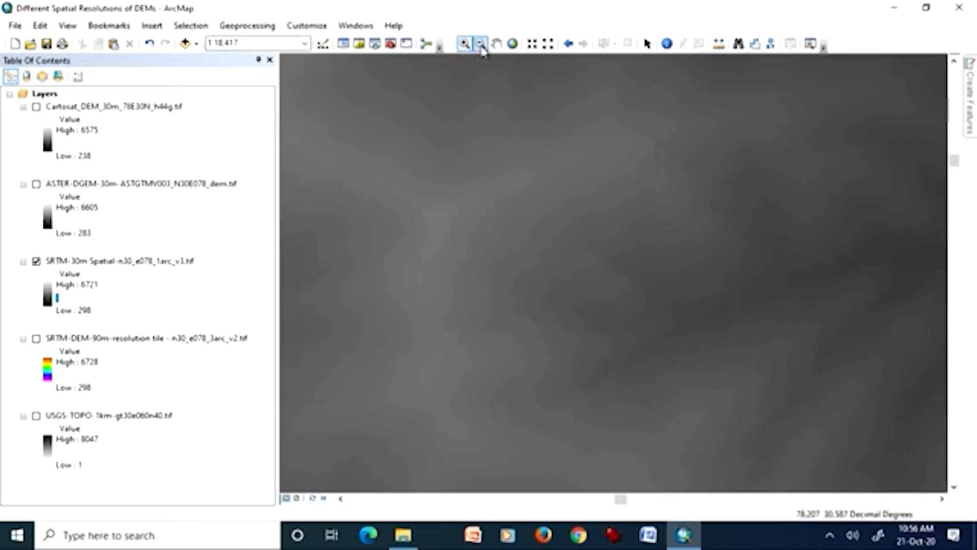
Examine the SRTM 30 m cells at about 1:6,001, return to the previous extent and view the adjacent terrain to the east.
{"action": "left_click_drag", "start_coordinate": [674, 264], "coordinate": [458, 263]}
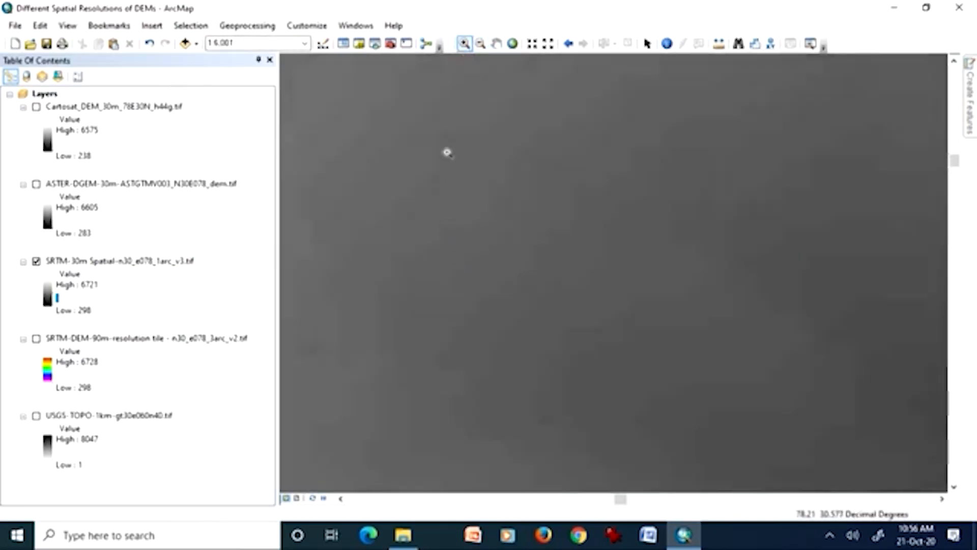
{"action": "left_click", "coordinate": [568, 43]}
{"action": "left_click", "coordinate": [498, 44]}
{"action": "left_click_drag", "start_coordinate": [670, 258], "coordinate": [452, 257]}
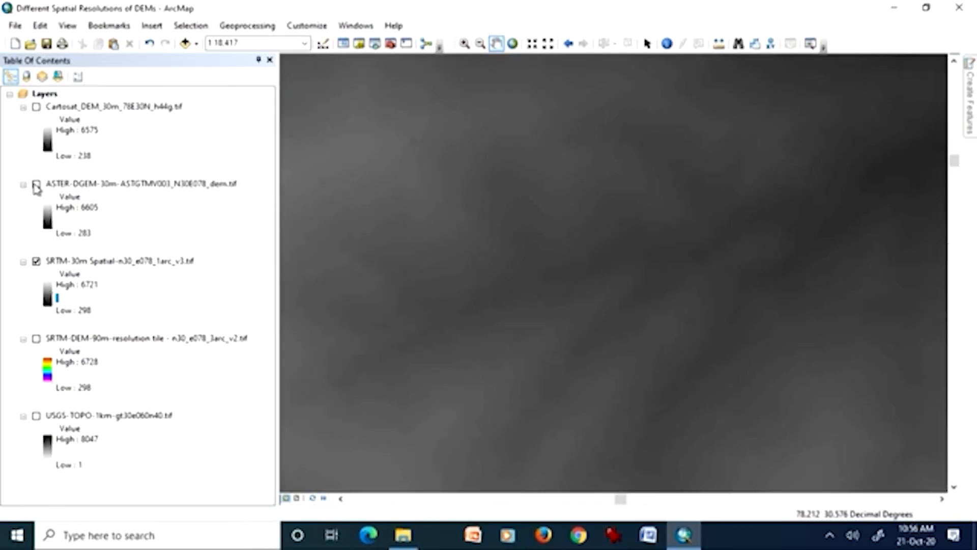
Turn the ASTER and Cartosat DEMs back on, toggling Cartosat for comparison, and zoom to the Cartosat DEM's full extent.
{"action": "left_click", "coordinate": [36, 185]}
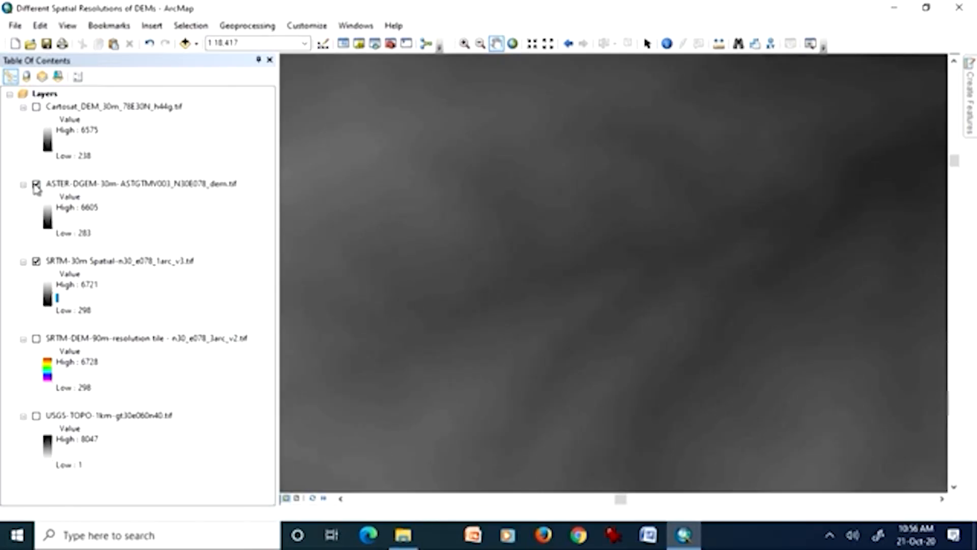
{"action": "left_click", "coordinate": [37, 109]}
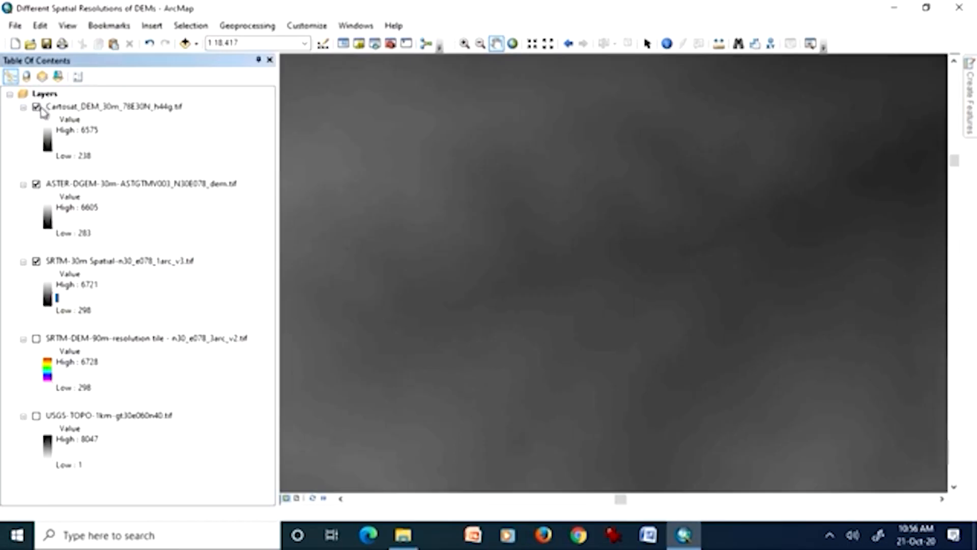
{"action": "left_click", "coordinate": [38, 109]}
{"action": "left_click", "coordinate": [37, 108]}
{"action": "right_click", "coordinate": [164, 109]}
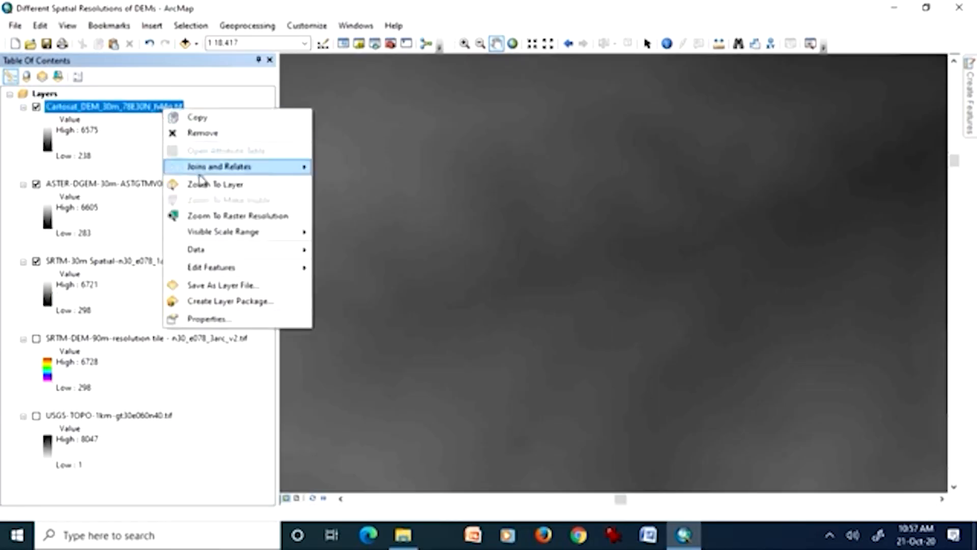
{"action": "left_click", "coordinate": [209, 185]}
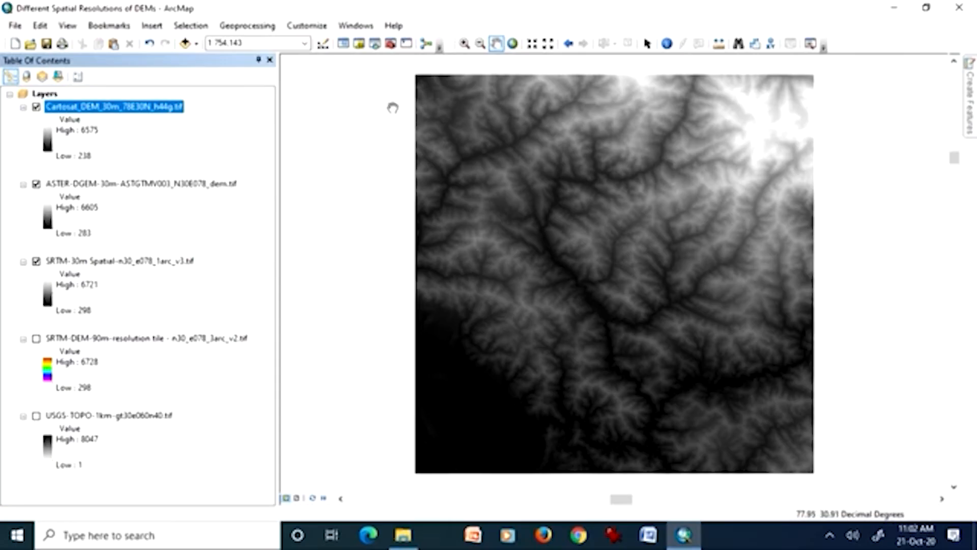
Open ArcToolbox, collapse the Spatial Analyst Tools and enlarge the window to fit the full list of toolboxes.
{"action": "left_click", "coordinate": [391, 44]}
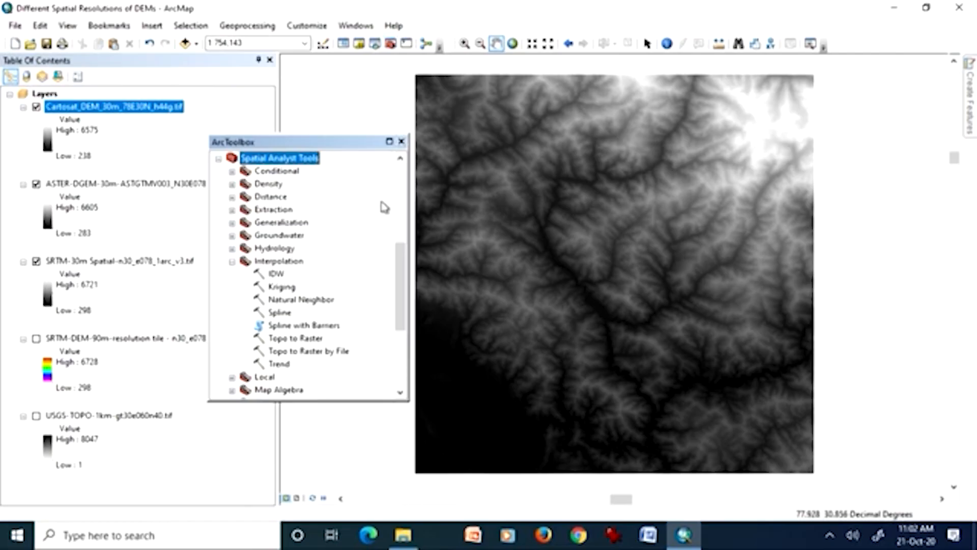
{"action": "scroll", "coordinate": [399, 262], "scroll_direction": "up", "scroll_amount": 1}
{"action": "left_click_drag", "start_coordinate": [400, 262], "coordinate": [412, 181]}
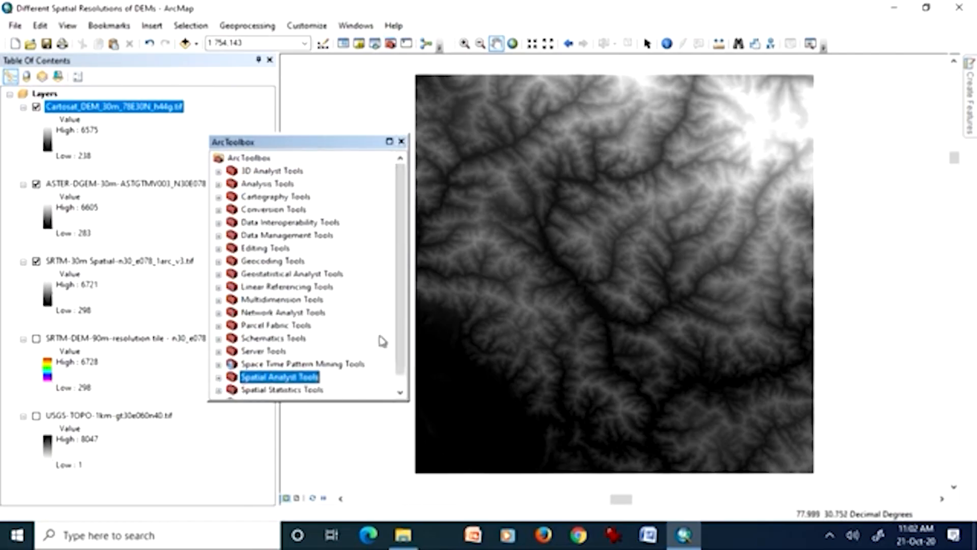
{"action": "left_click_drag", "start_coordinate": [404, 321], "coordinate": [406, 360]}
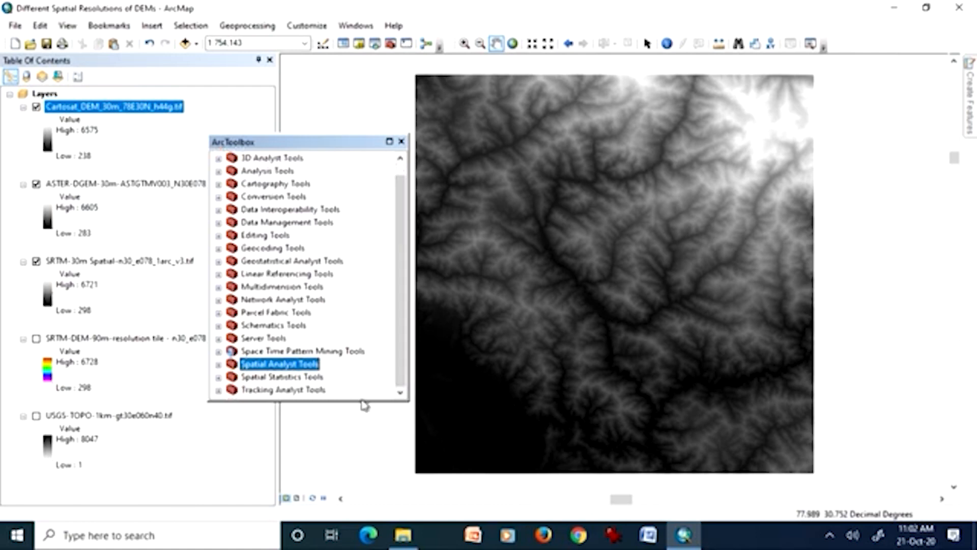
{"action": "left_click_drag", "start_coordinate": [364, 401], "coordinate": [367, 457]}
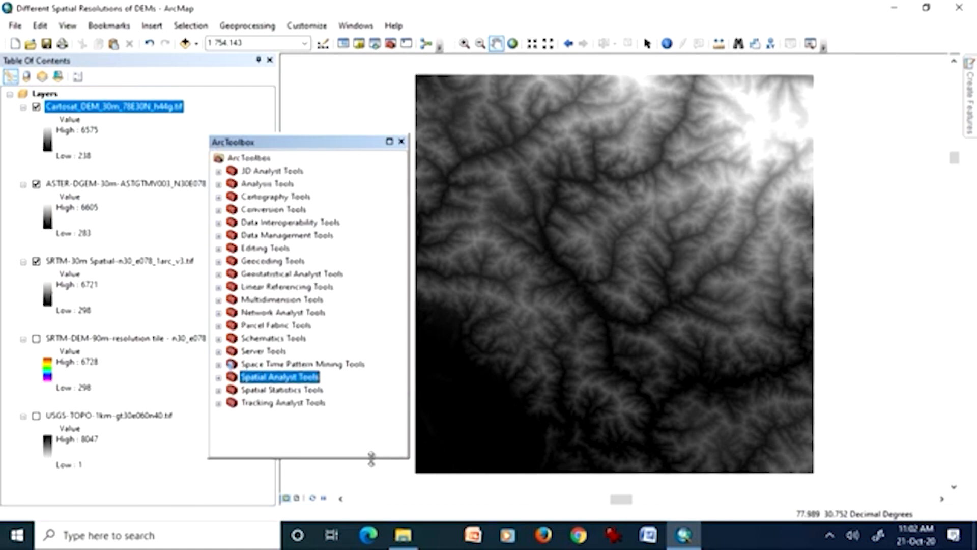